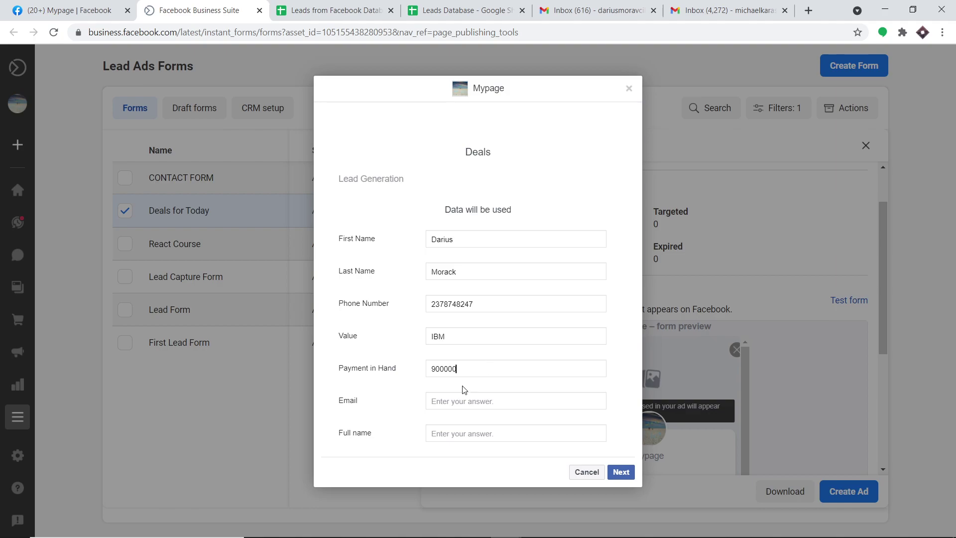
Fill in the lead's email with the suggested address and type the lead's full name
left_click(460, 401)
type("d")
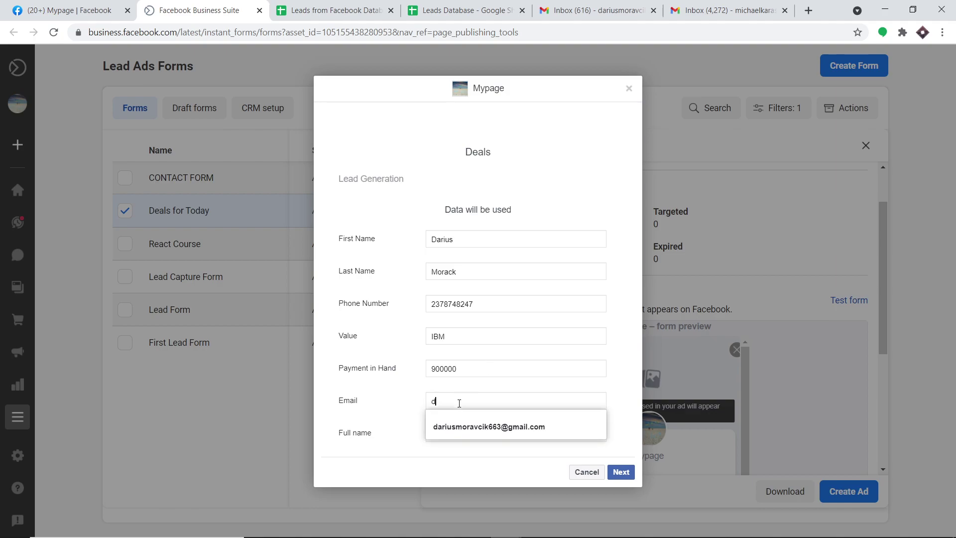
left_click(455, 425)
left_click(455, 432)
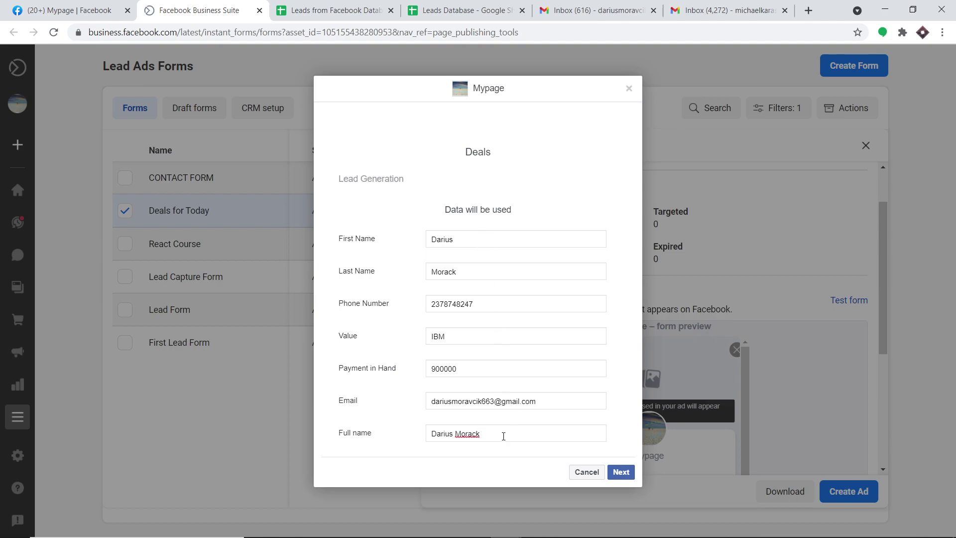
Recheck the email, advance to Terms and Conditions, and submit the test lead form
left_click(451, 400)
left_click_drag(536, 403, 426, 405)
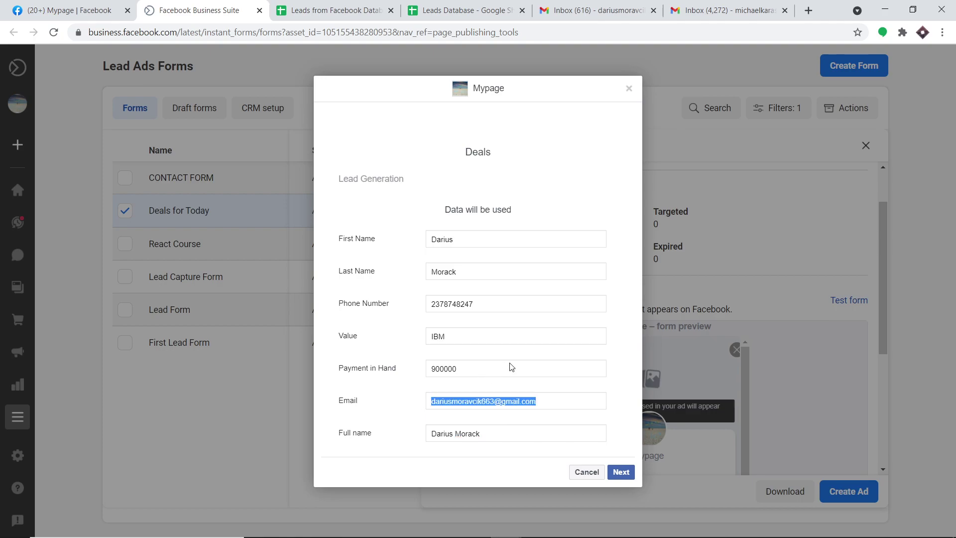
left_click(617, 472)
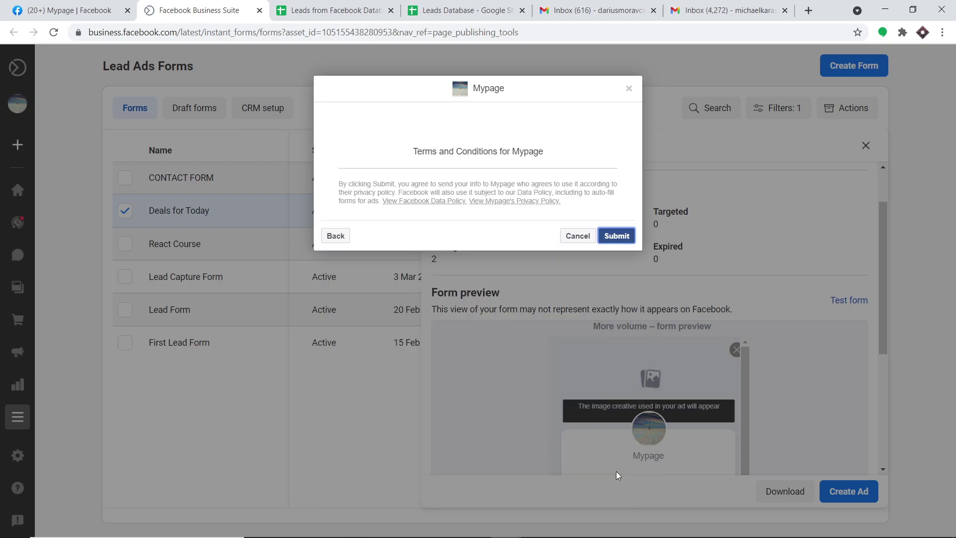
left_click(612, 238)
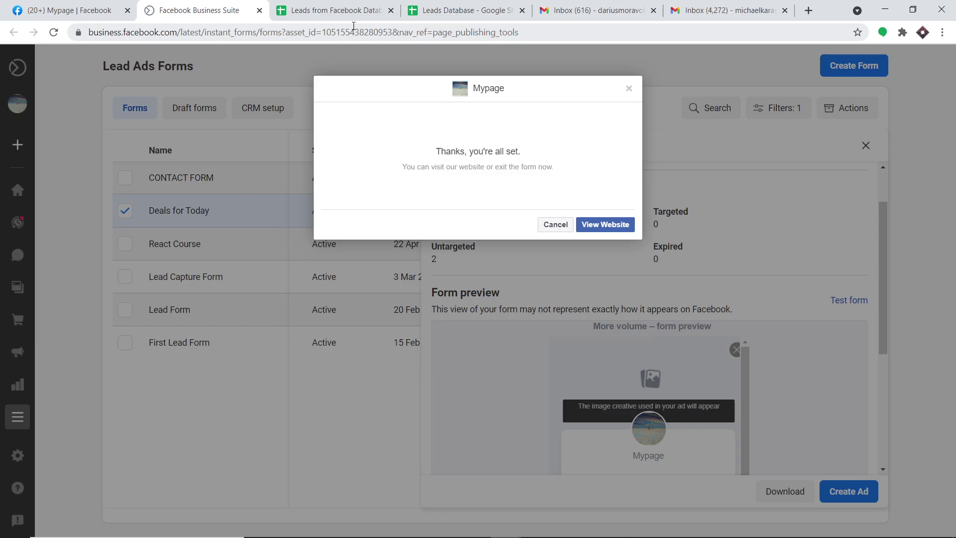
After the submission is confirmed, switch to the Leads from Facebook Database spreadsheet
left_click(348, 11)
type("+")
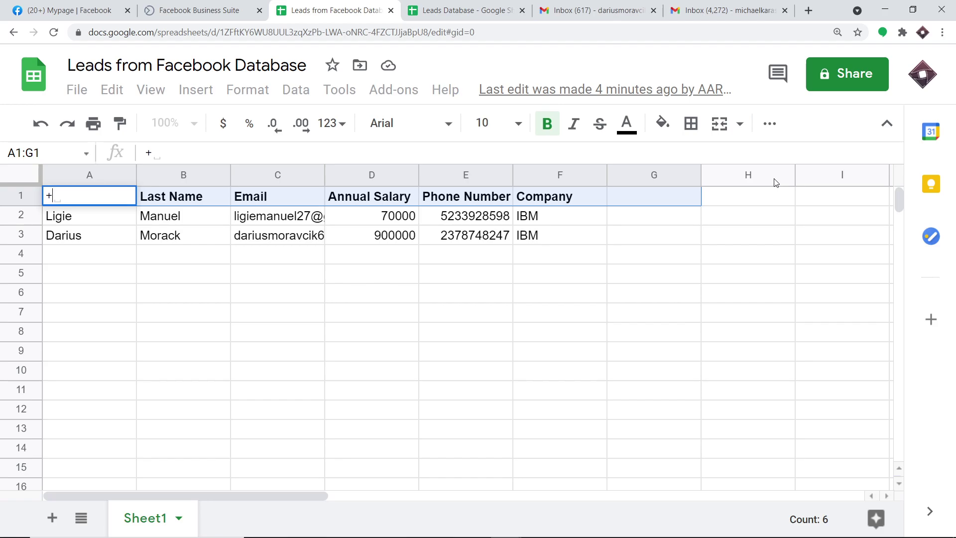
Check the test lead in row 3, clear the stray A1 entry, and go to Gmail
left_click(219, 242)
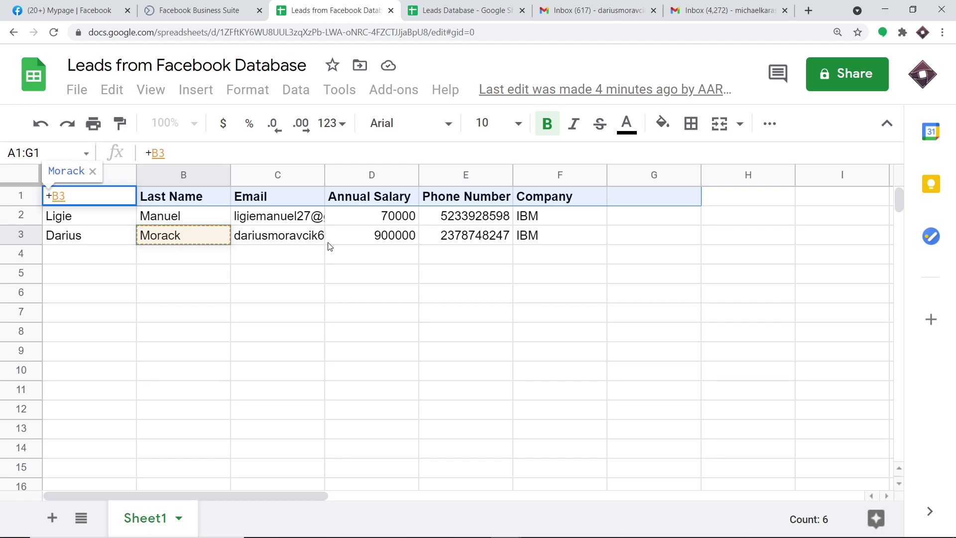
key("BackSpace")
key("BackSpace")
key("BackSpace")
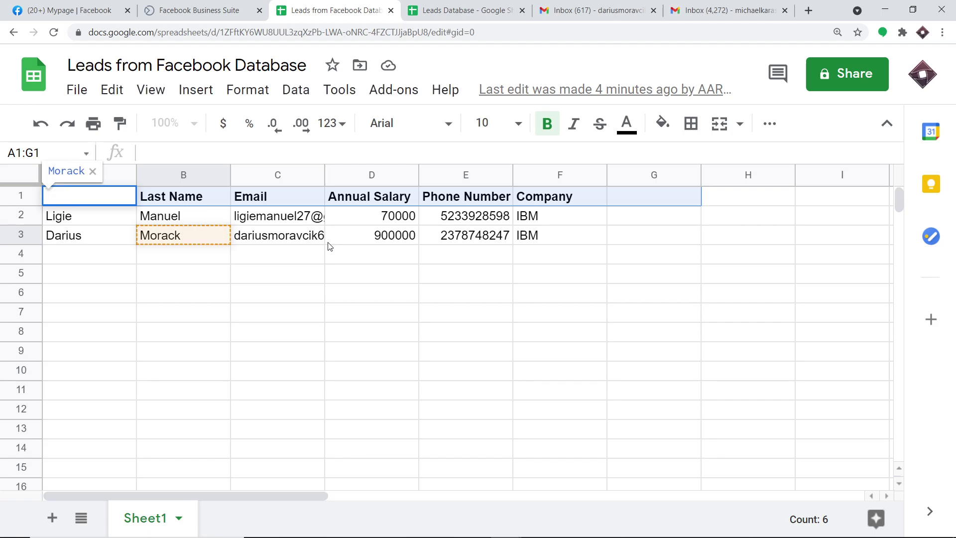
left_click(651, 5)
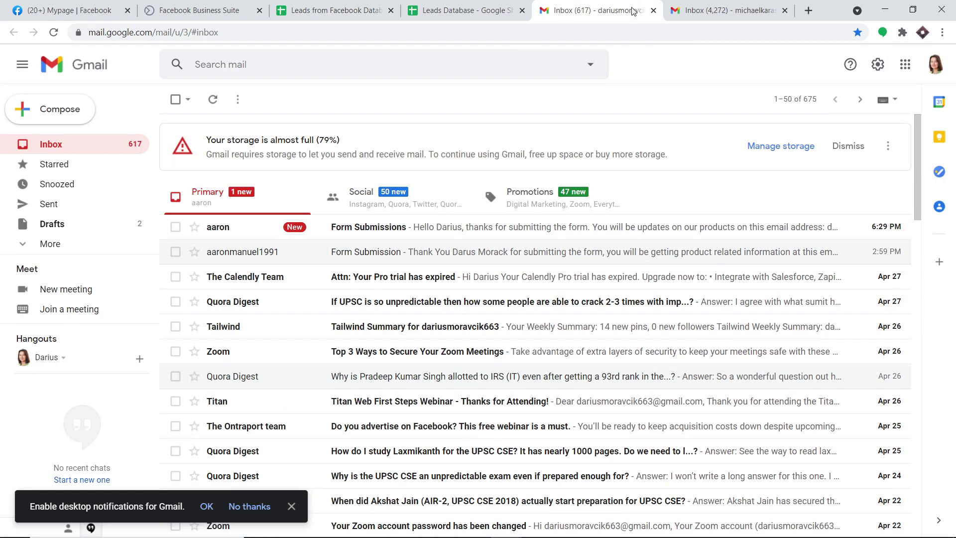
Read the new Form Submissions email confirming the lead, then start a blank tab
left_click(478, 235)
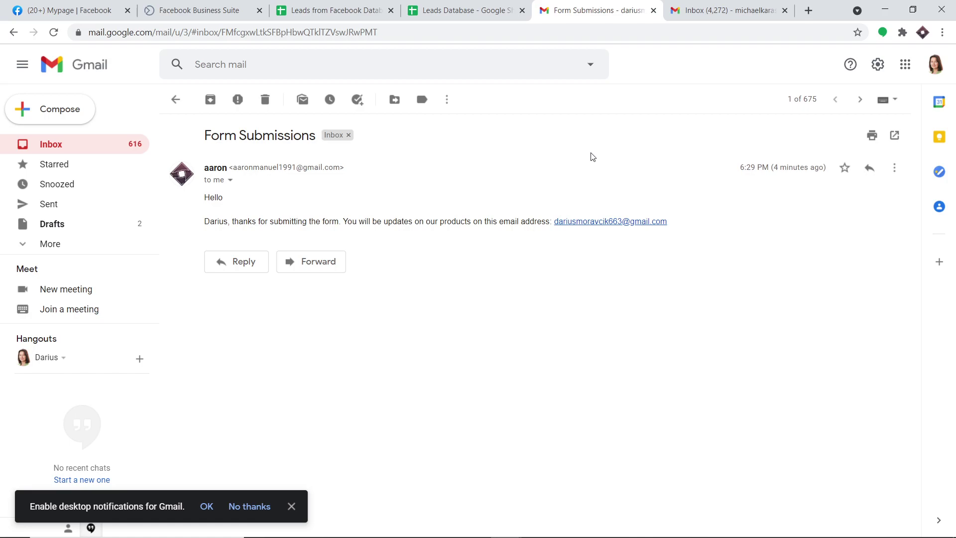
left_click(808, 11)
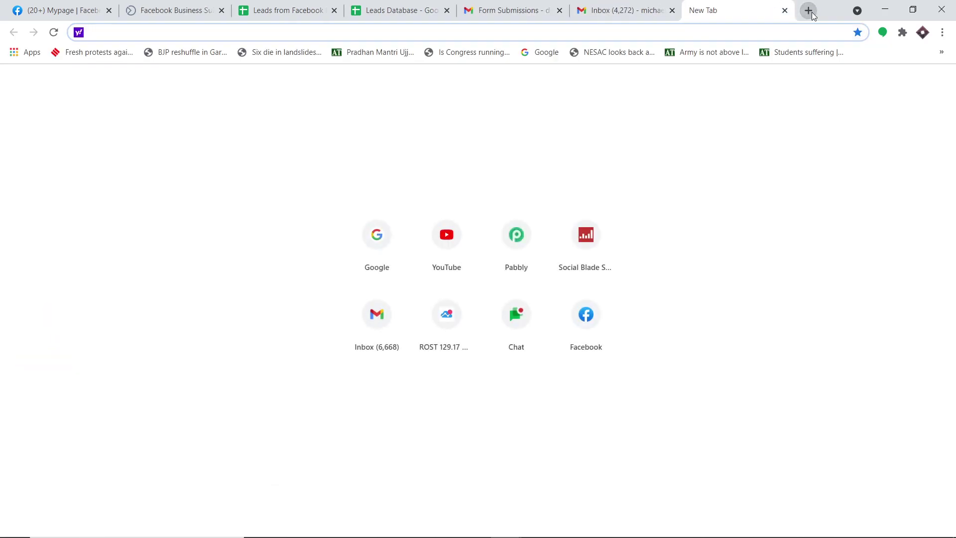
Load pabbly.com, sign in, and open the Connect app from the All Apps page
type("pabbly.com")
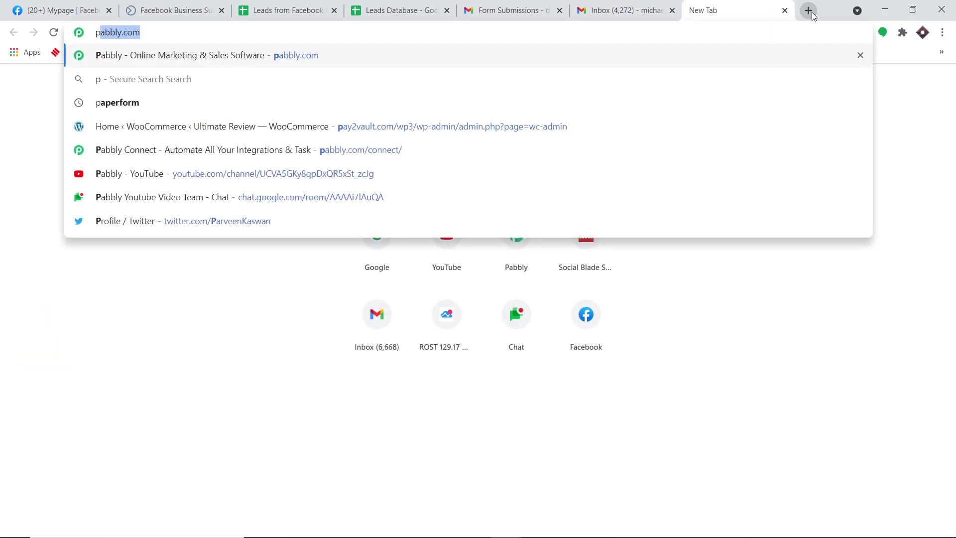
key("Return")
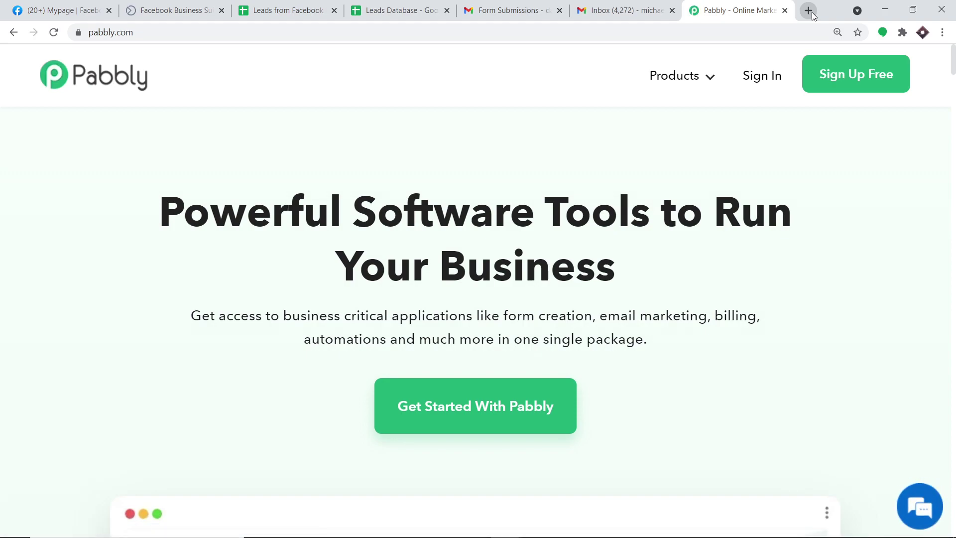
left_click(771, 78)
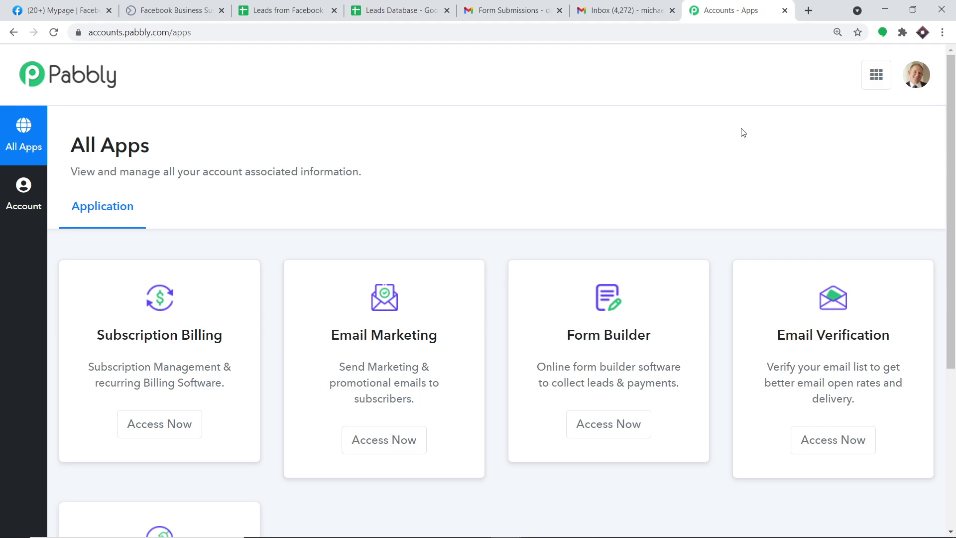
scroll(734, 137, "down", 5)
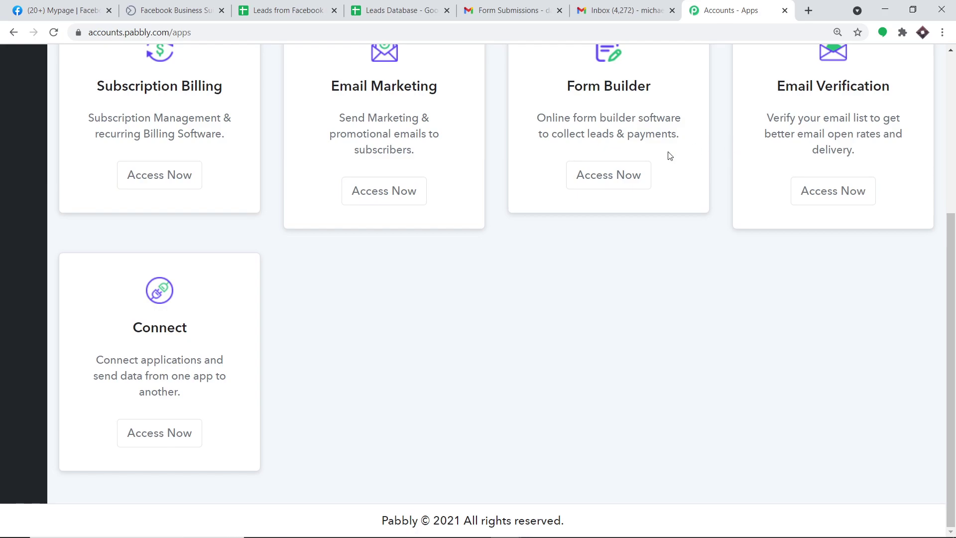
left_click(170, 432)
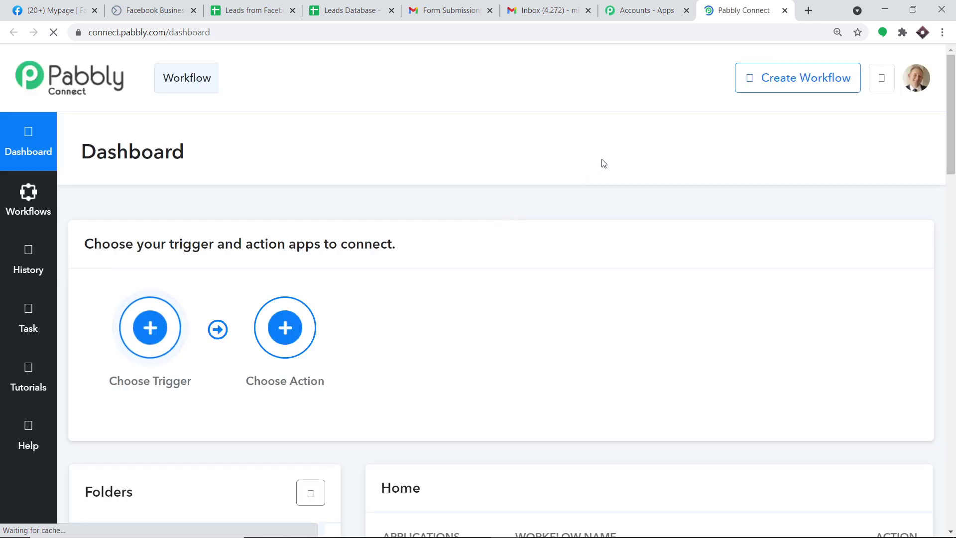
Switch off the existing Facebook to Zoho CRM workflow
left_click(801, 79)
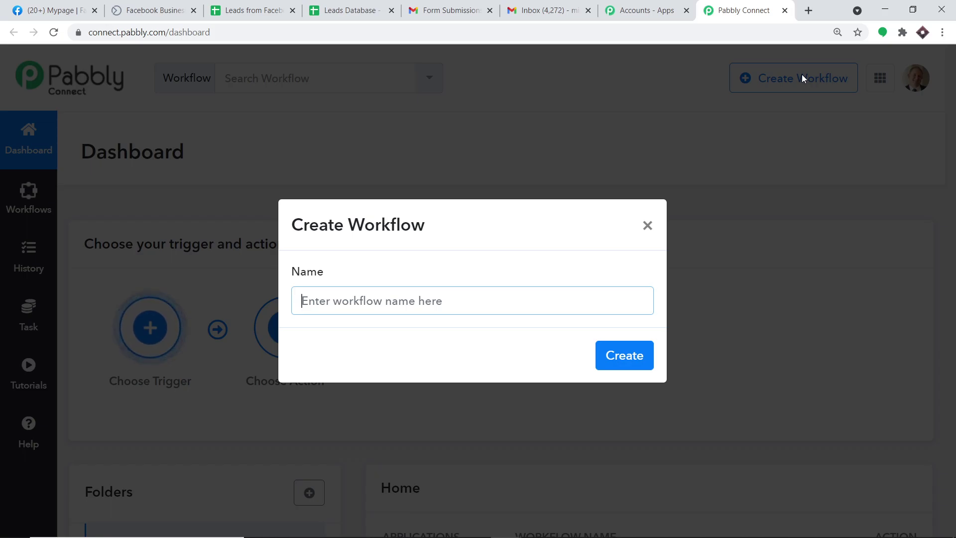
left_click(647, 225)
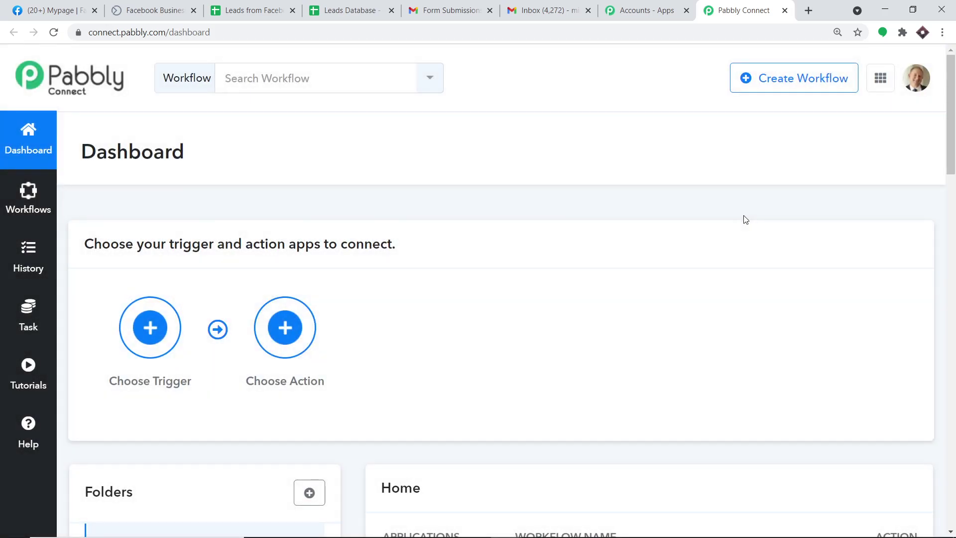
scroll(746, 220, "down", 4)
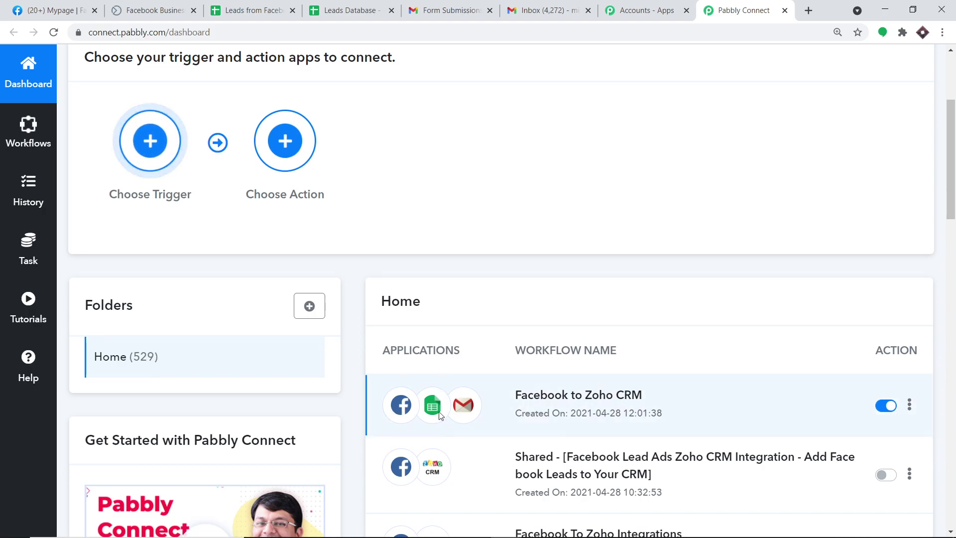
left_click(885, 406)
scroll(803, 320, "up", 4)
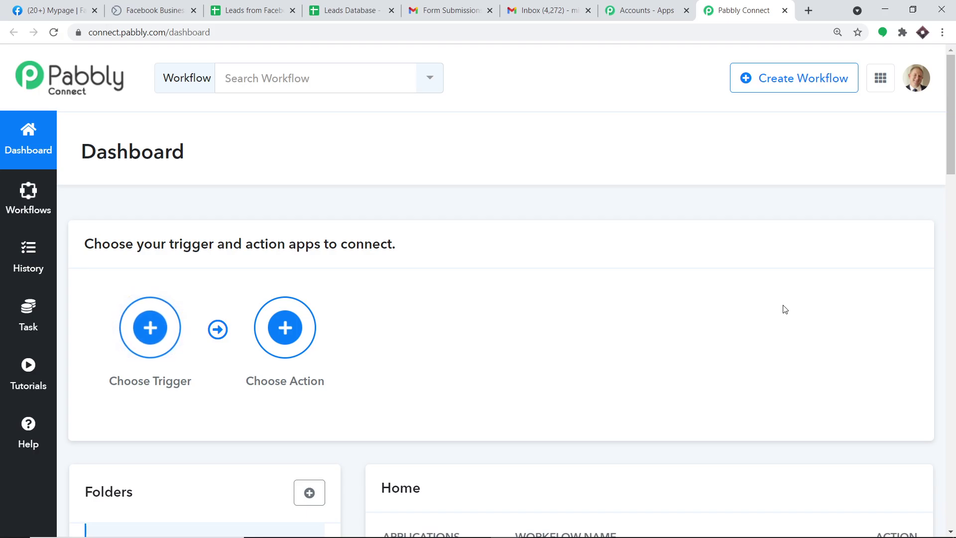
Create a new workflow named 'Facebook to Google Sheets To Gmail Integration'
left_click(792, 89)
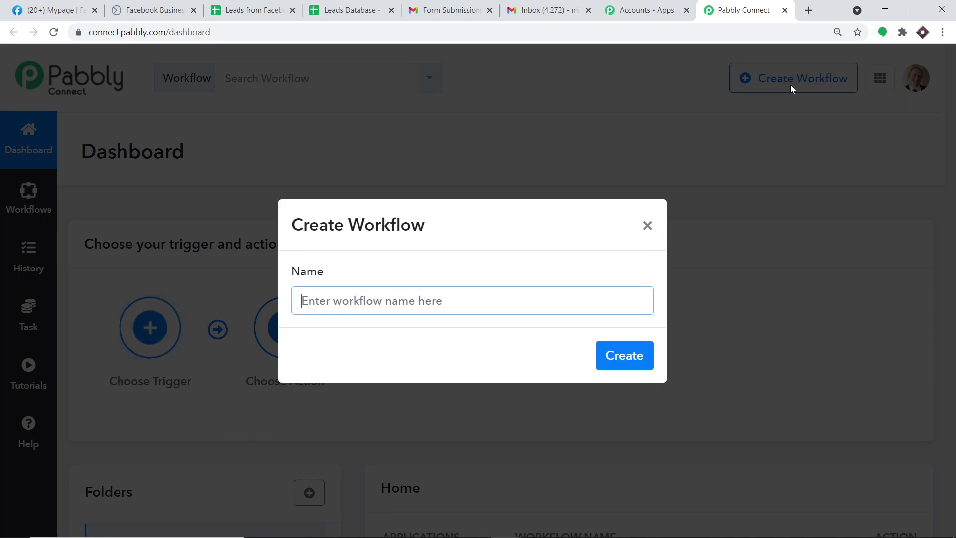
type("Fac")
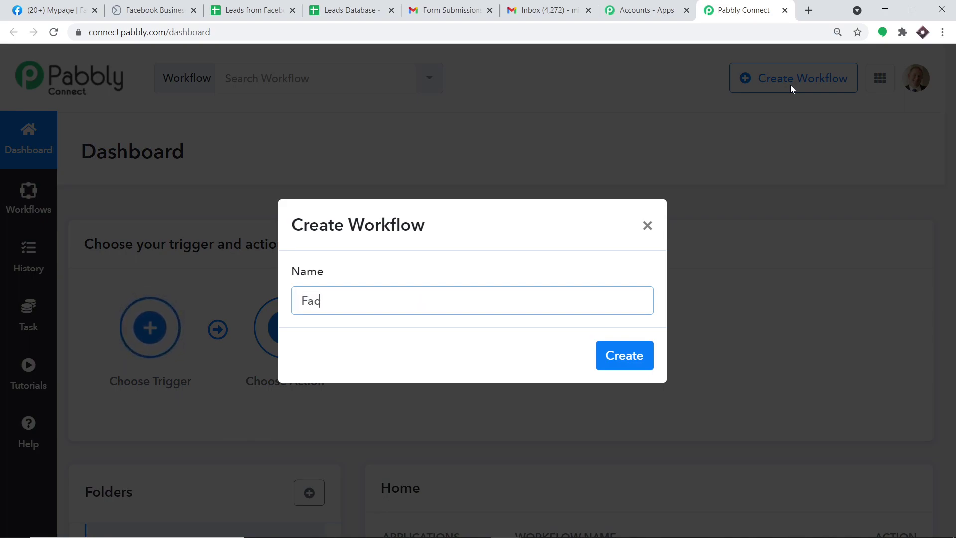
type("ebook to G")
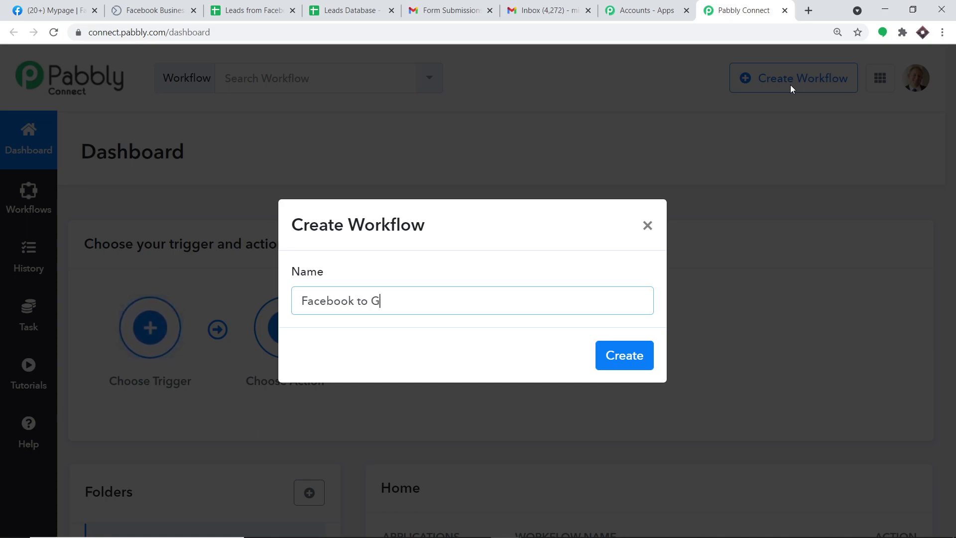
type("oogle Sheets To Gmai")
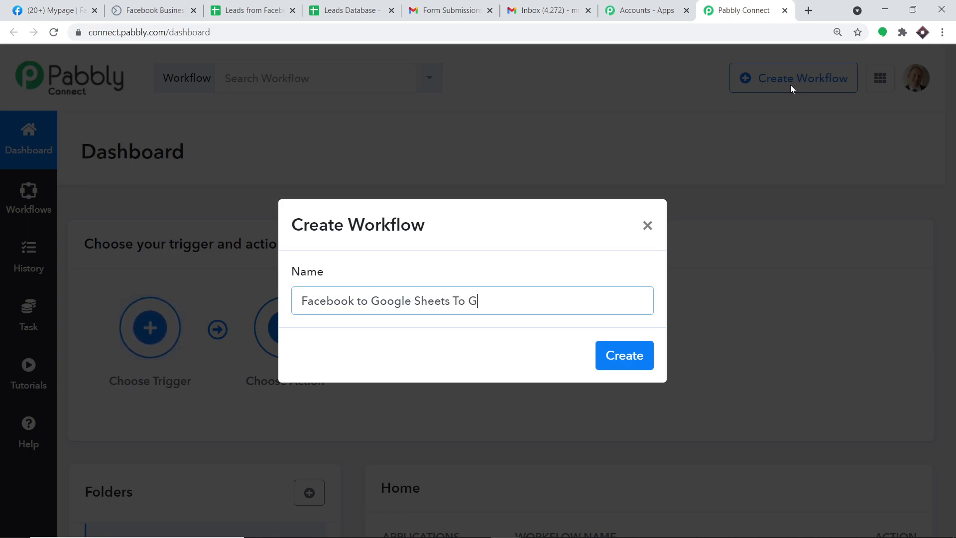
type("l Integration")
left_click(634, 357)
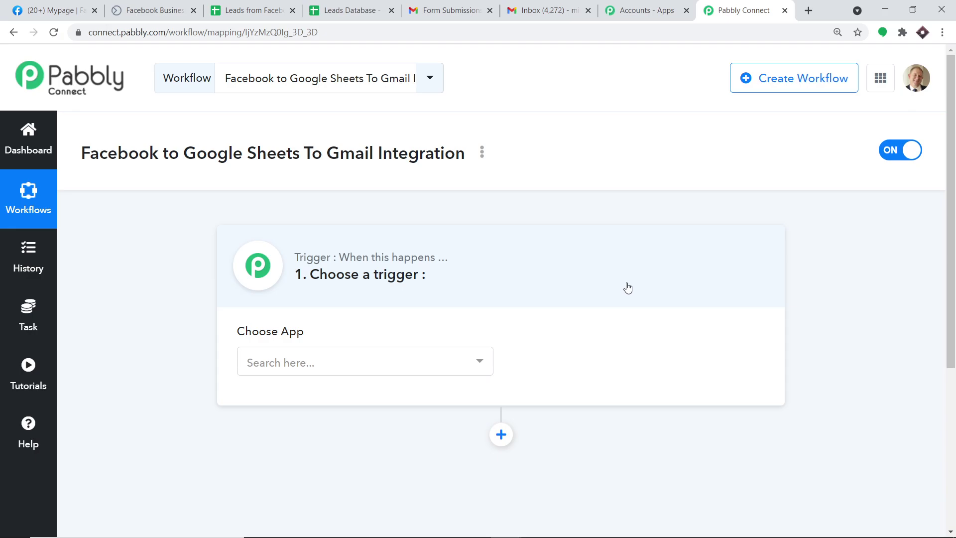
Set the trigger app to Facebook Lead Ads, found by searching 'faceb', with event New Lead
left_click(432, 358)
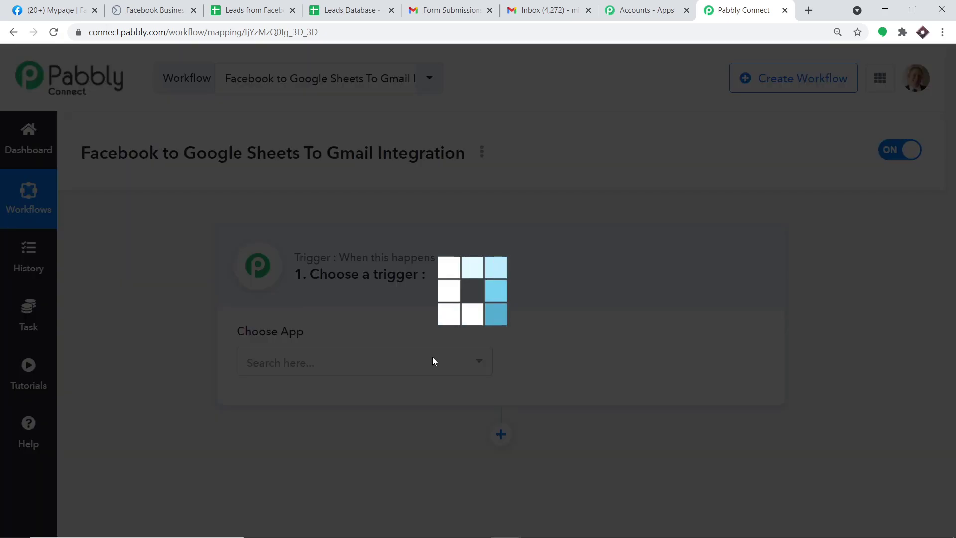
type("fa")
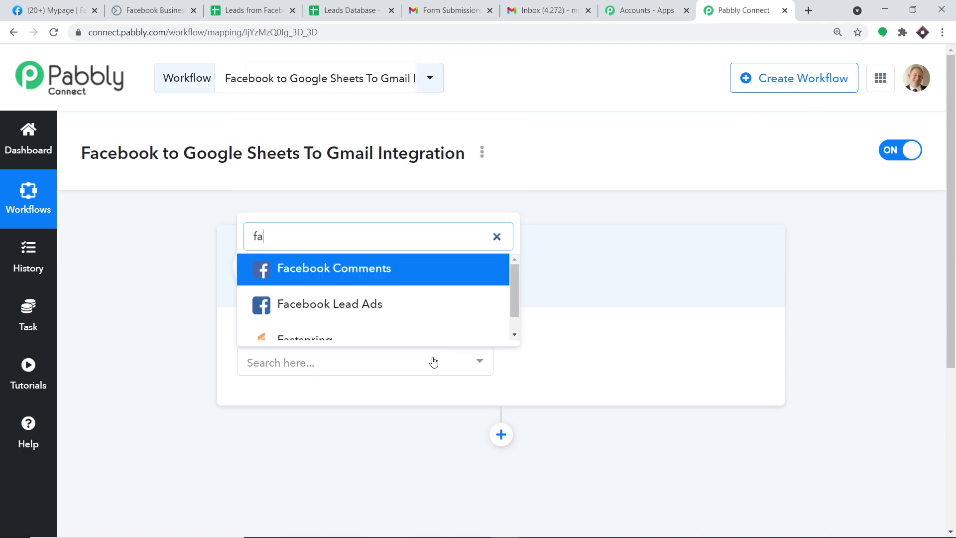
type("ceb")
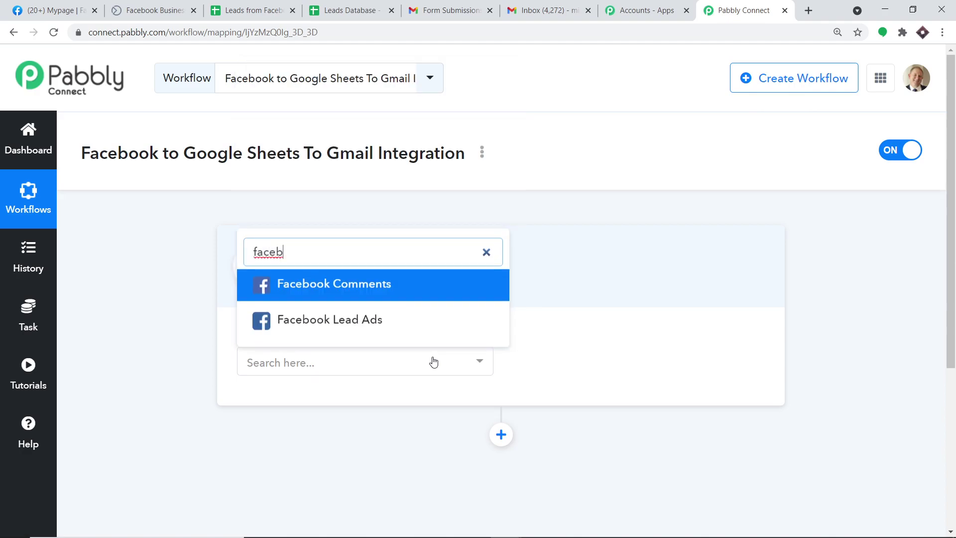
left_click(395, 294)
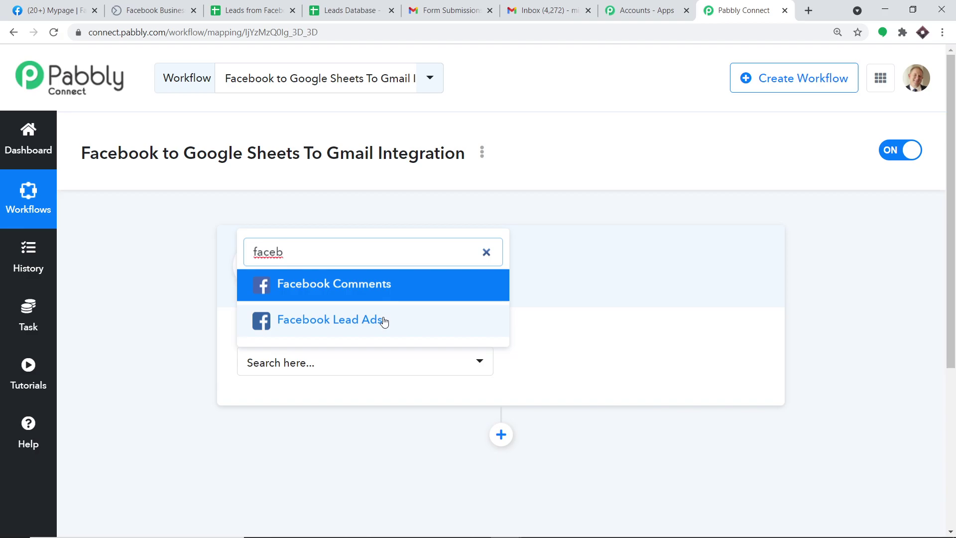
left_click(383, 321)
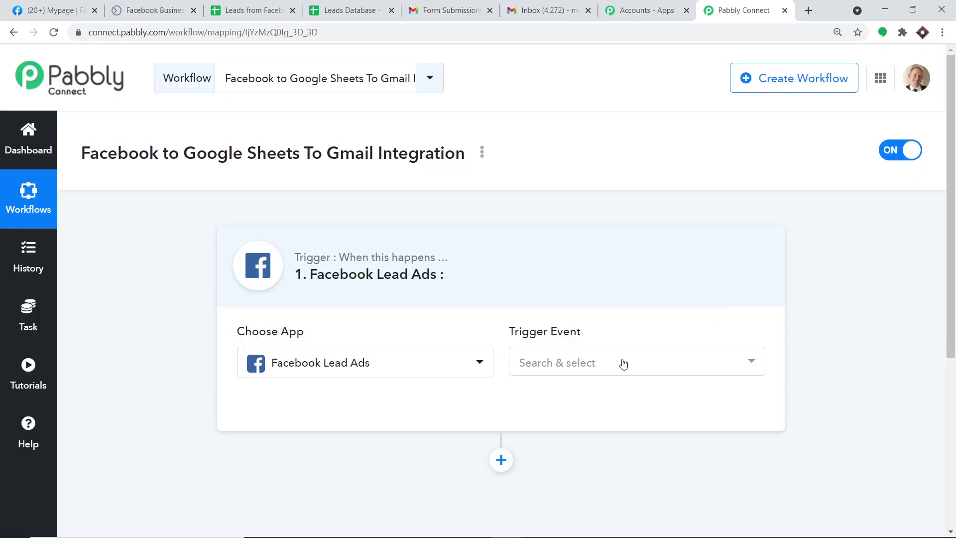
left_click(591, 368)
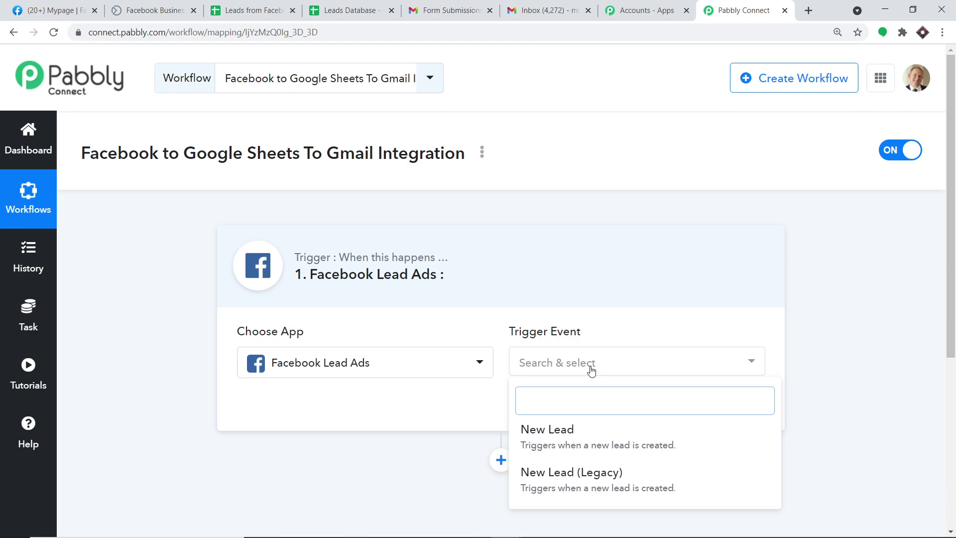
left_click(581, 432)
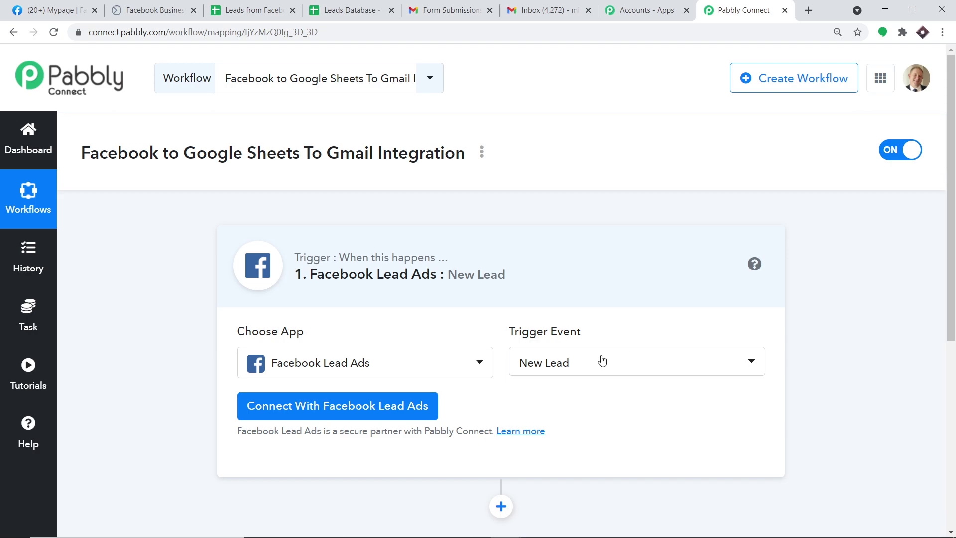
left_click(592, 369)
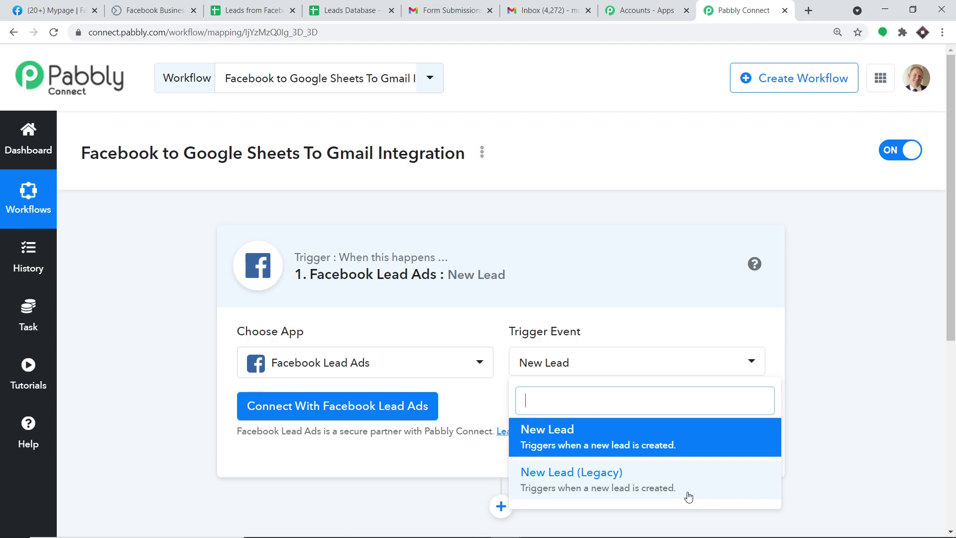
Open the Pabbly community forum in a new tab, then return to the workflow editor
left_click(27, 430)
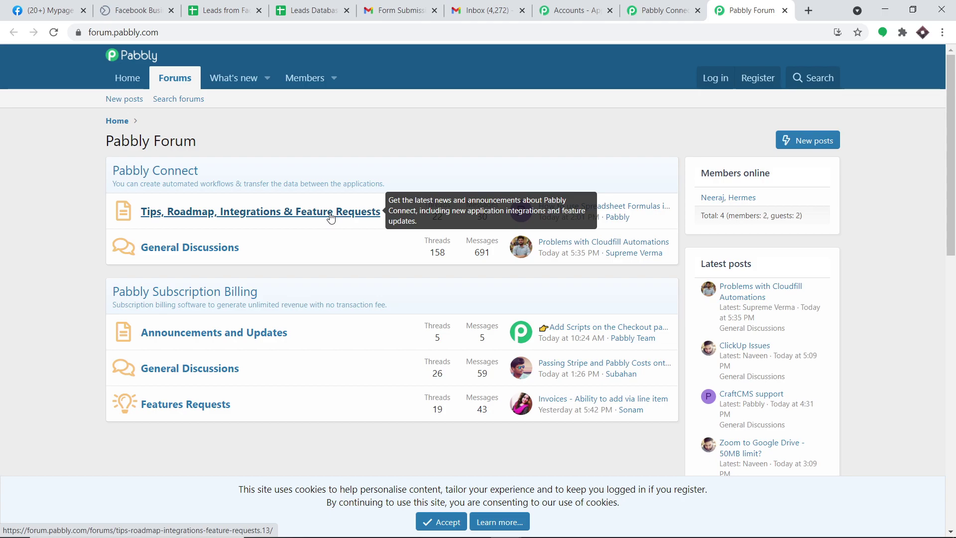
key("ctrl+shift+Tab")
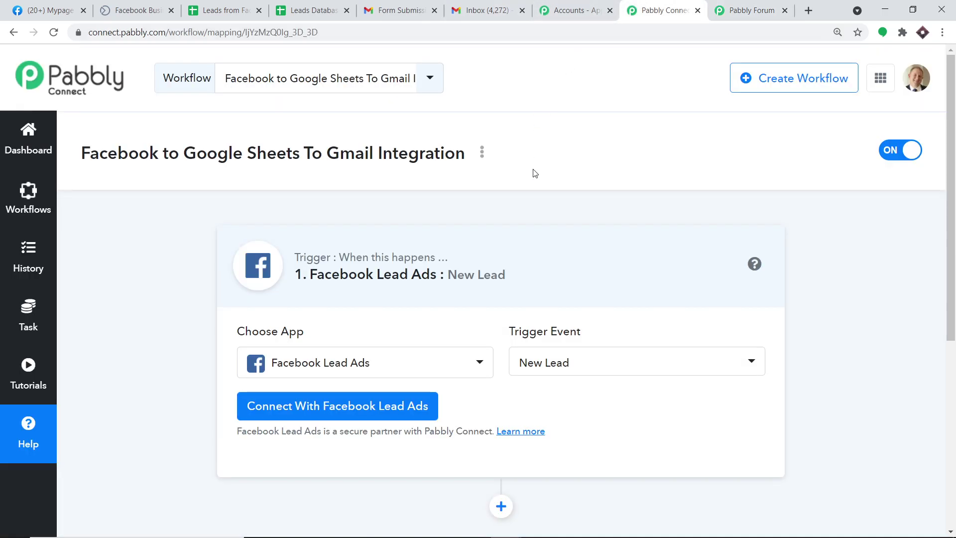
scroll(536, 171, "down", 1)
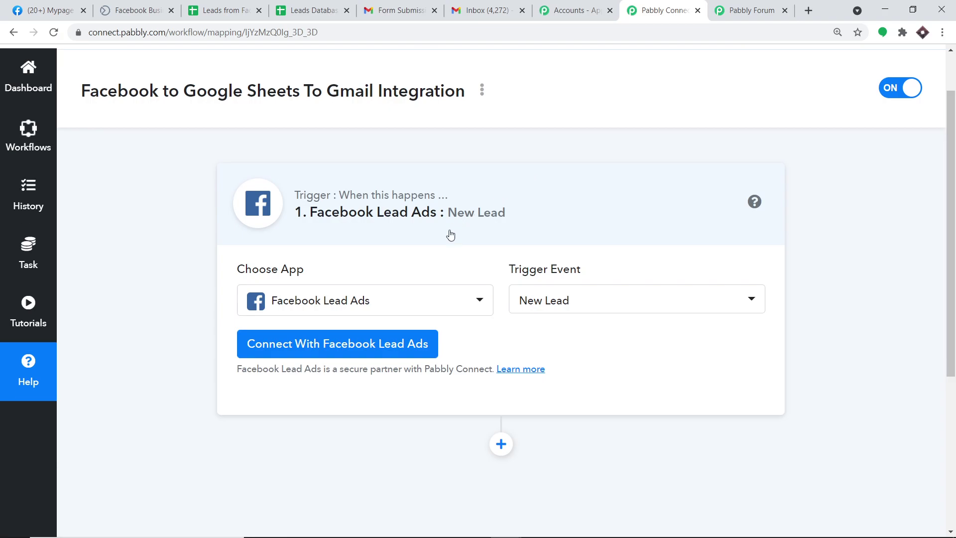
Authorize Pabbly with the Facebook Lead Ads account and dismiss the success message
left_click(331, 349)
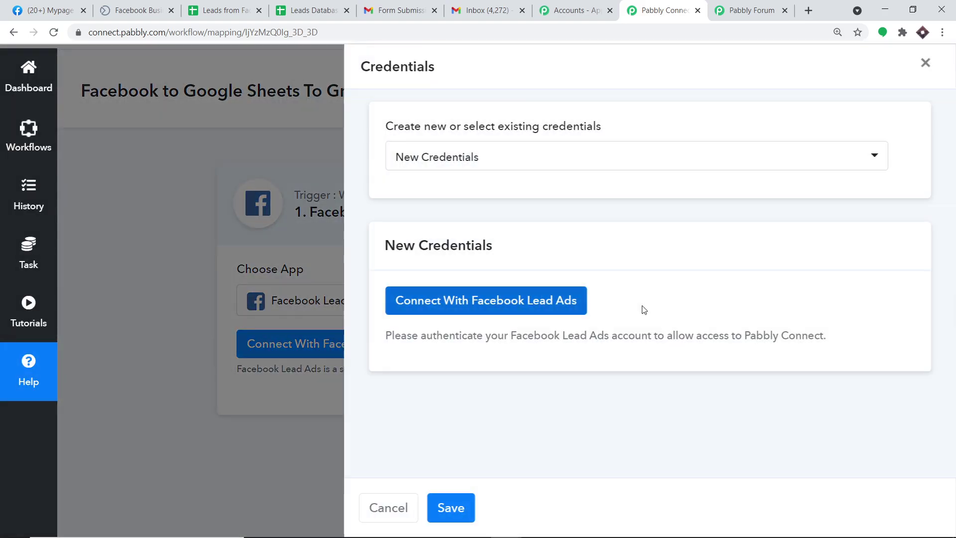
left_click(487, 299)
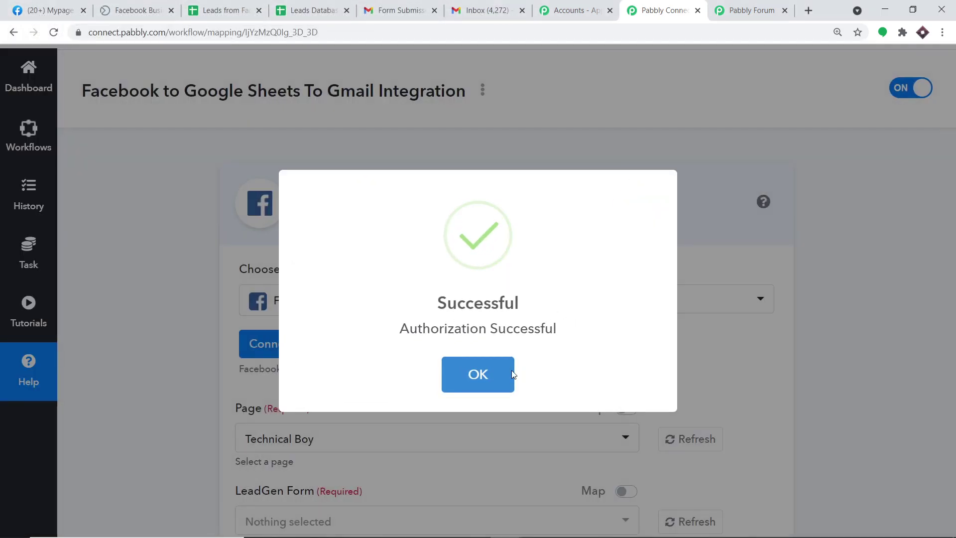
left_click(500, 376)
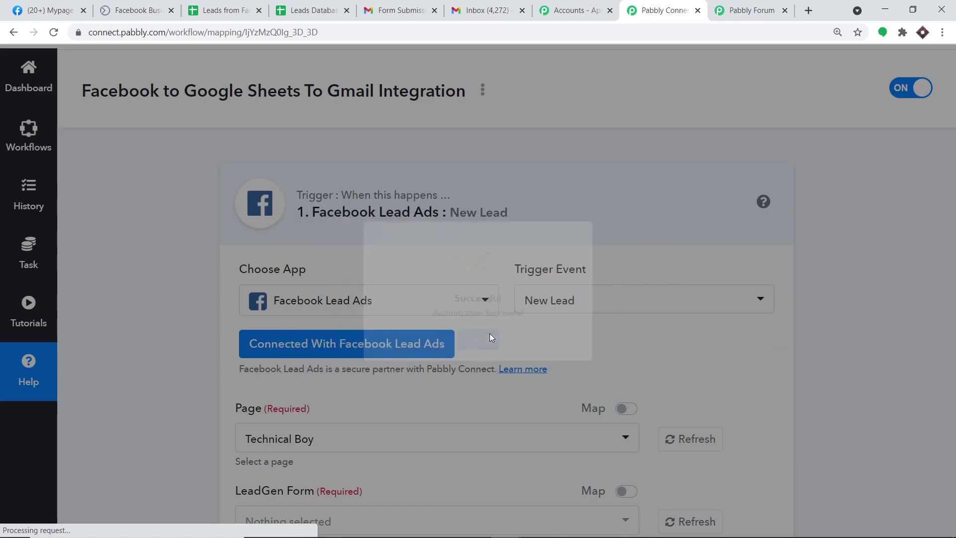
Browse the Facebook Page list keeping 'Technical Boy', then switch to the Facebook tab
scroll(541, 282, "down", 3)
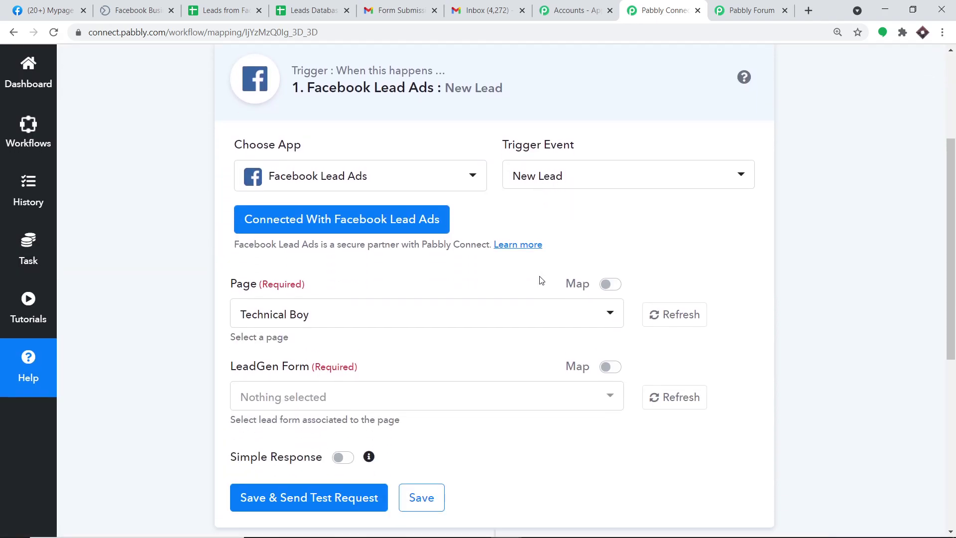
scroll(542, 282, "down", 1)
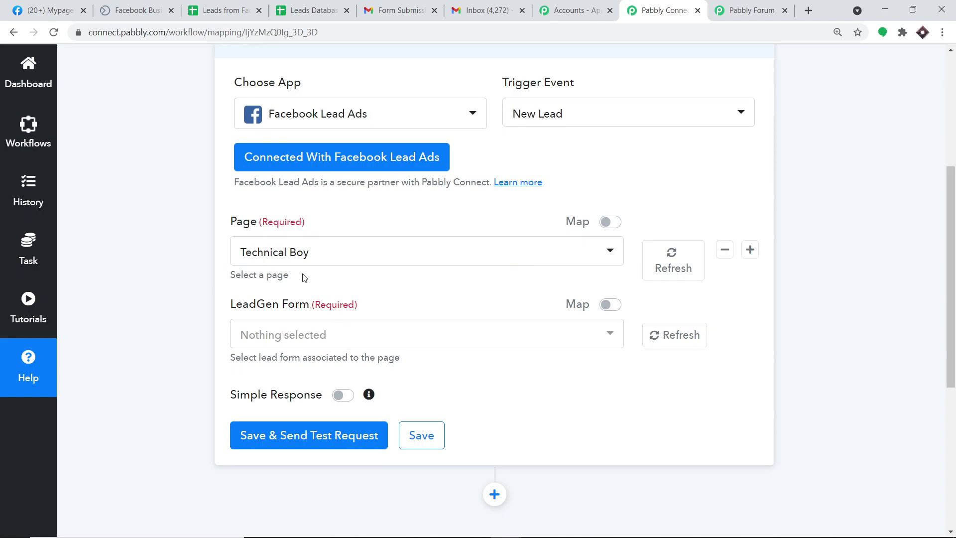
left_click(283, 249)
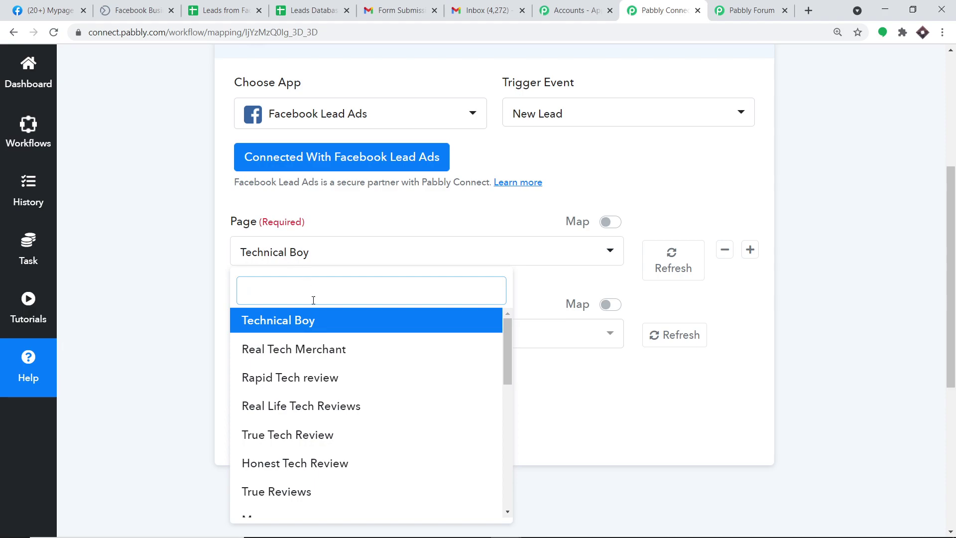
scroll(319, 356, "down", 4)
scroll(328, 357, "down", 4)
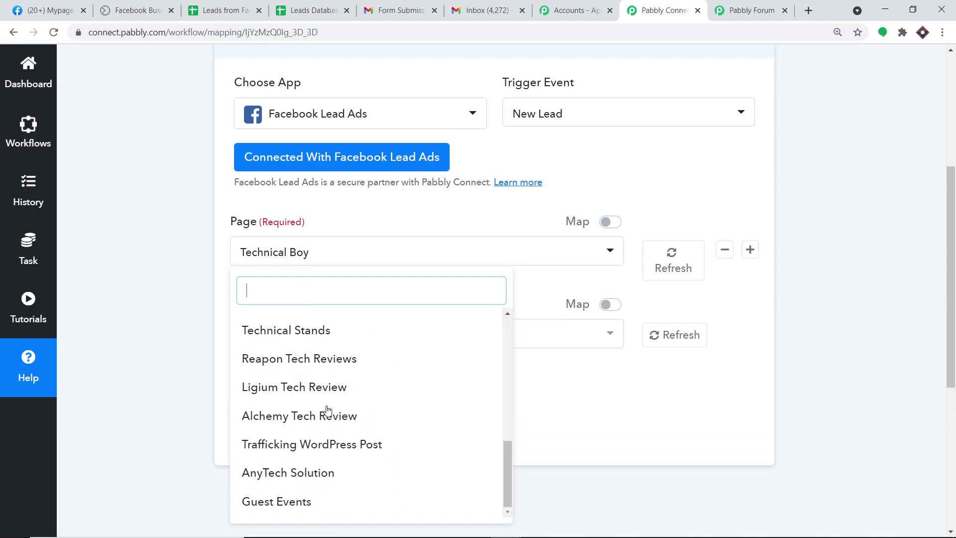
scroll(326, 368, "up", 1)
scroll(326, 371, "up", 3)
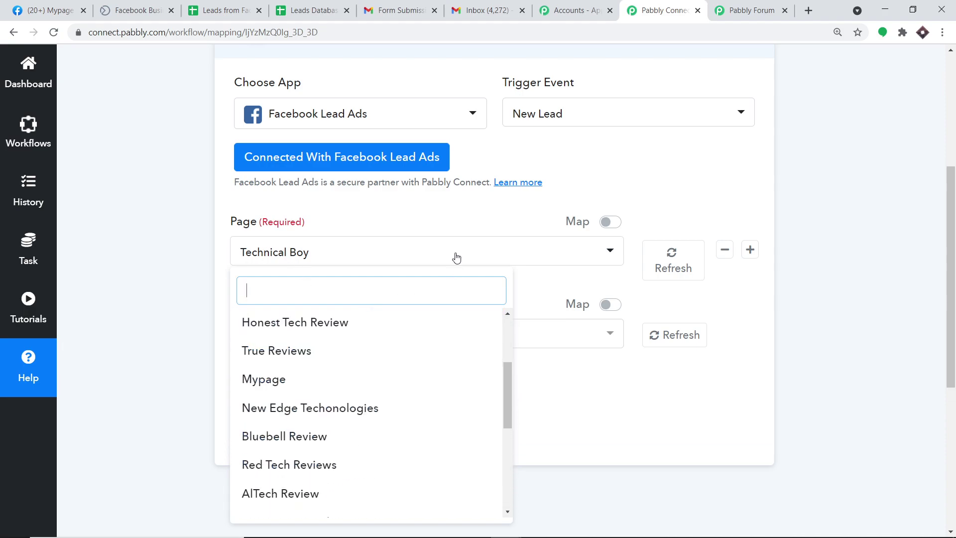
left_click(401, 216)
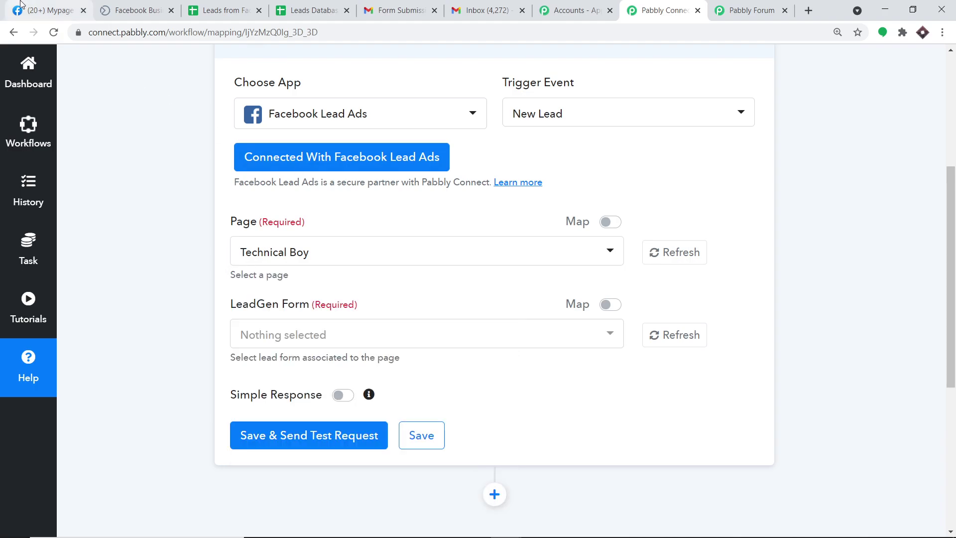
left_click(50, 10)
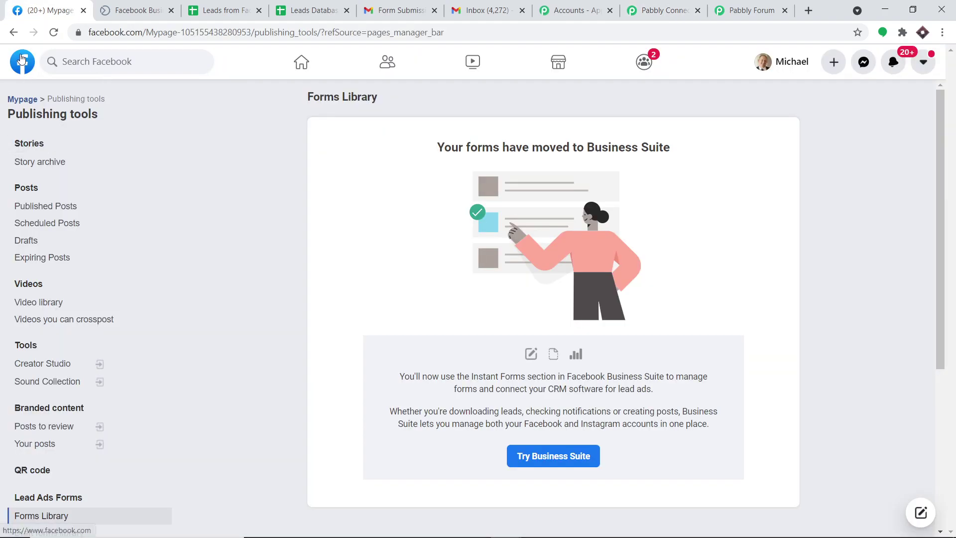
On Facebook, look through the list of pages you manage
left_click(21, 60)
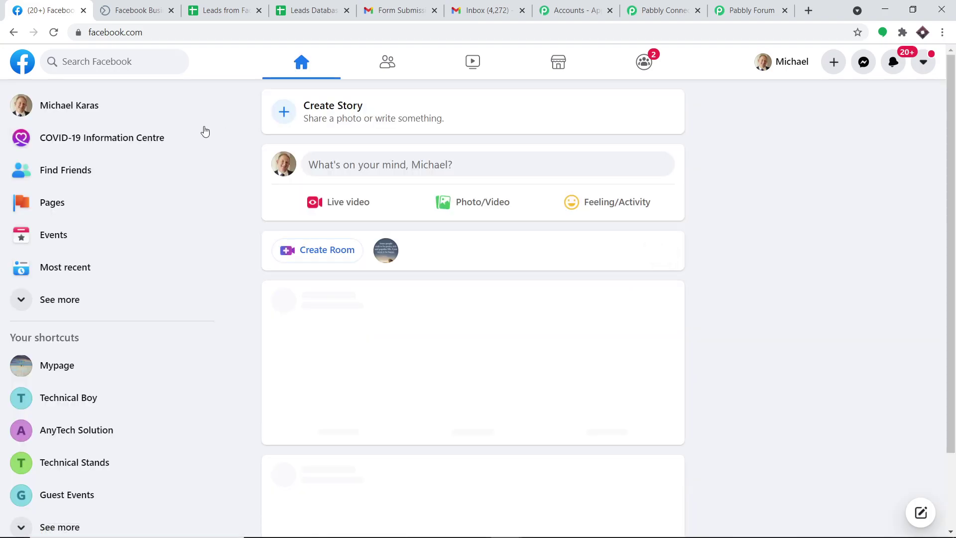
left_click(69, 204)
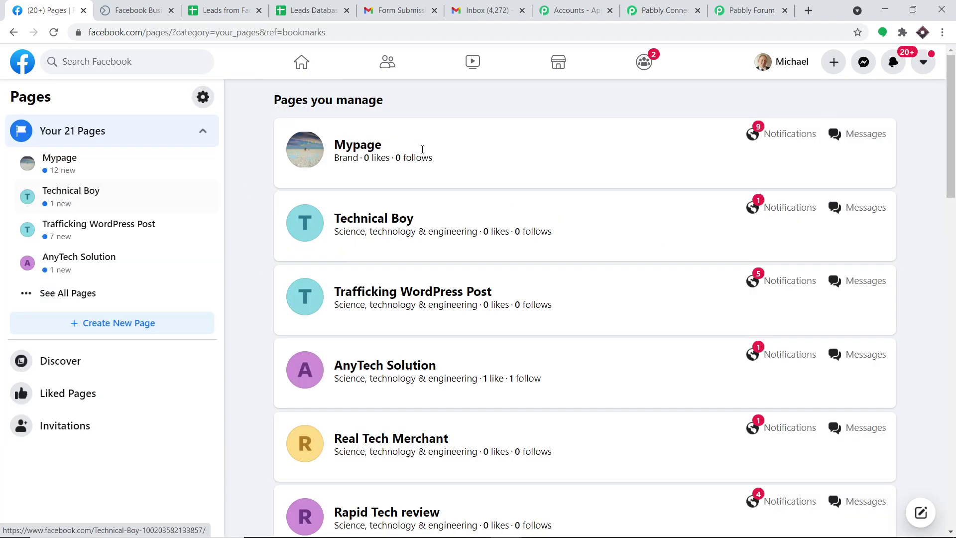
scroll(454, 221, "down", 20)
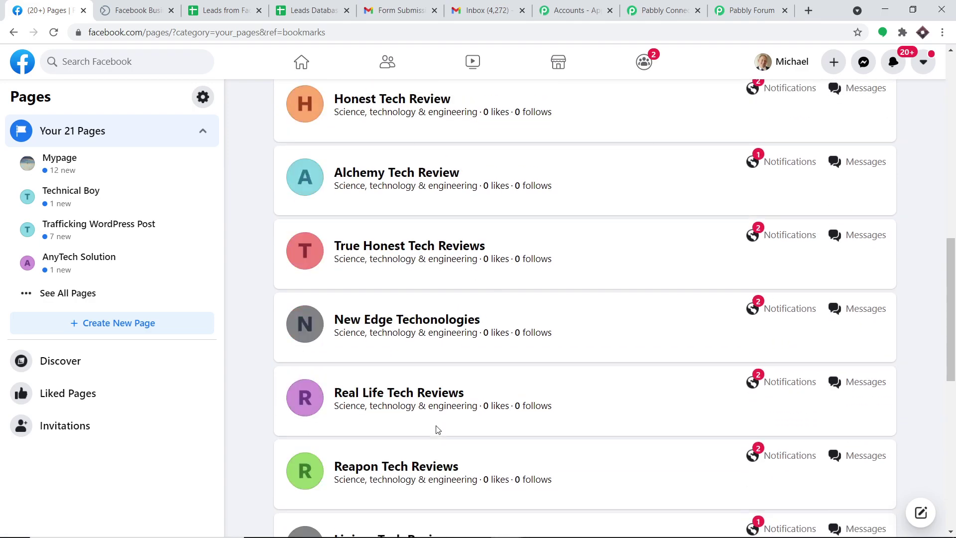
Go back to the Pabbly Connect workflow and show the trigger's Facebook page choices
left_click(575, 10)
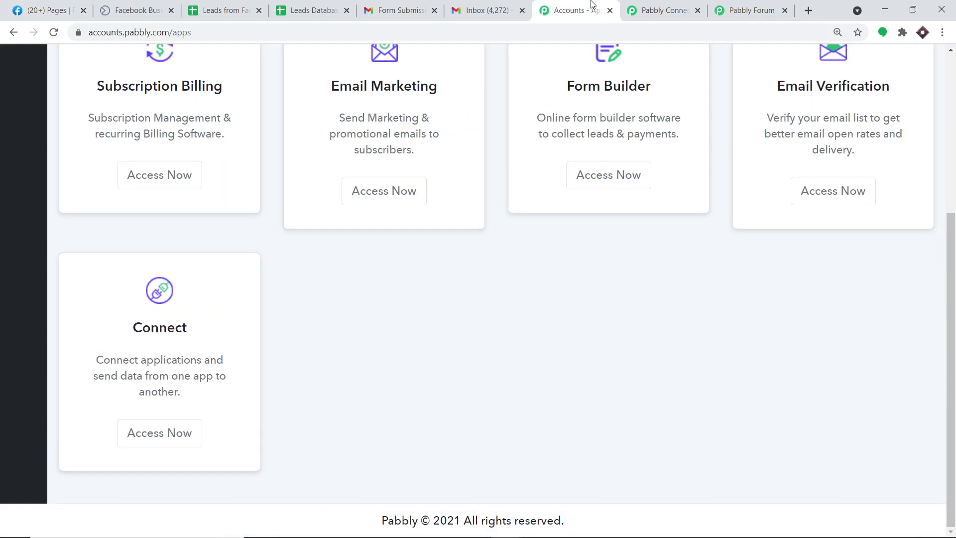
left_click(663, 10)
left_click(333, 255)
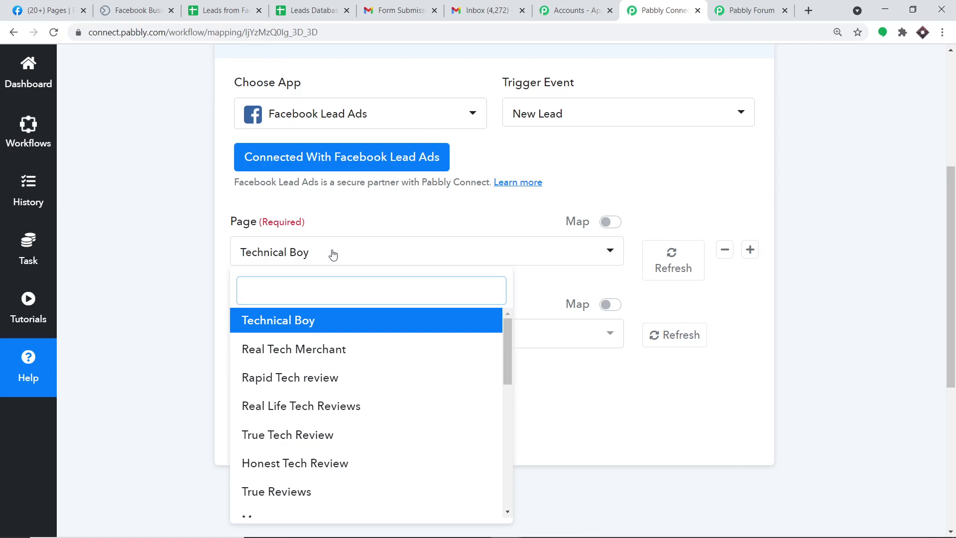
Set the Facebook Lead Ads trigger's Page to Mypage
left_click(390, 210)
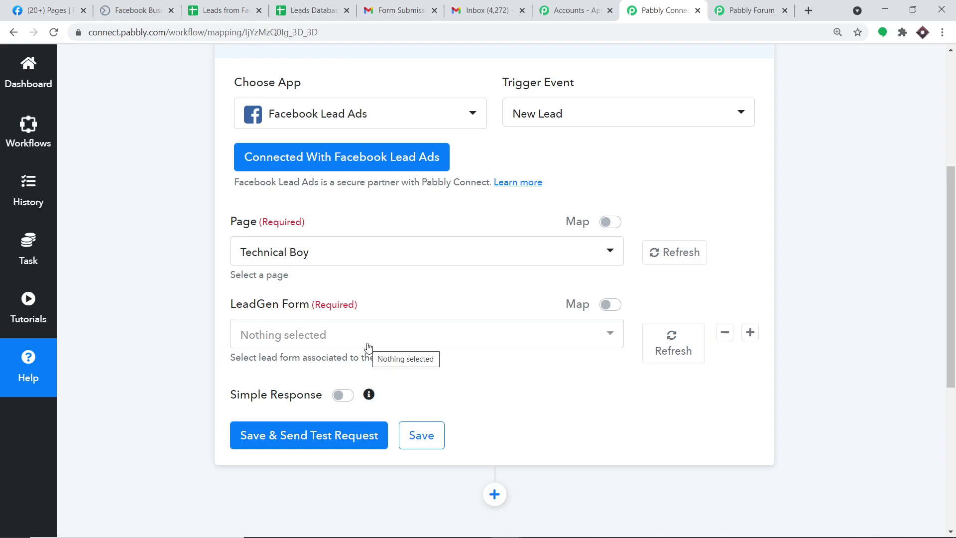
left_click(343, 252)
scroll(333, 370, "down", 2)
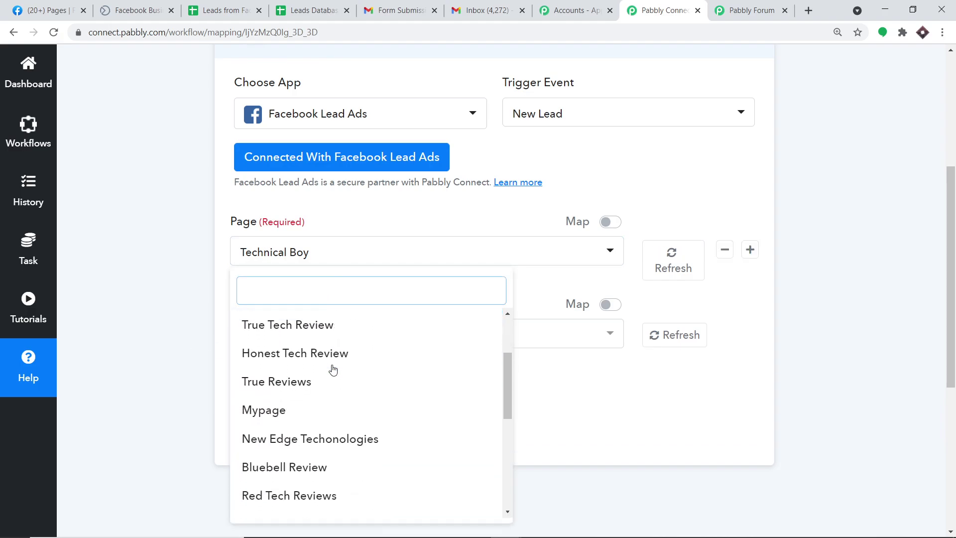
scroll(333, 369, "down", 5)
scroll(329, 457, "down", 1)
scroll(337, 441, "up", 7)
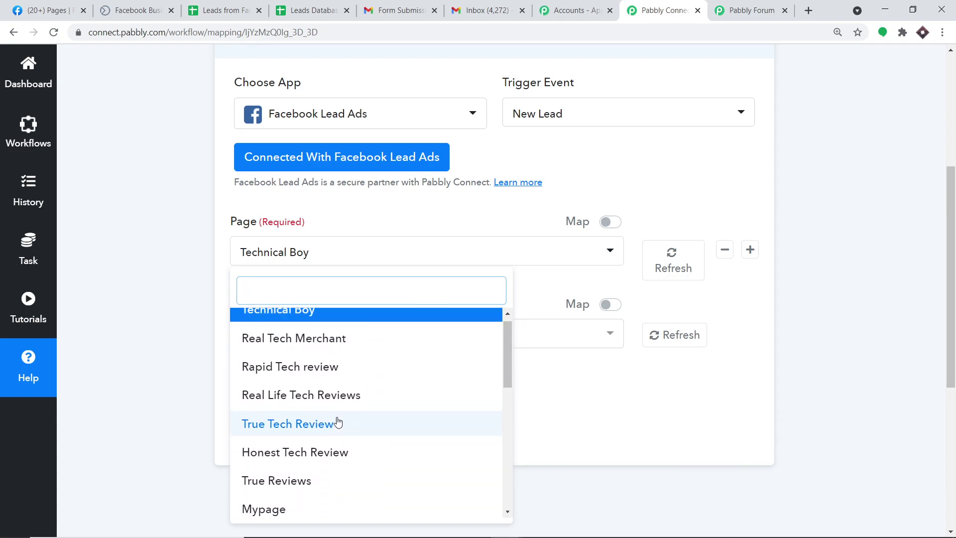
scroll(335, 416, "down", 2)
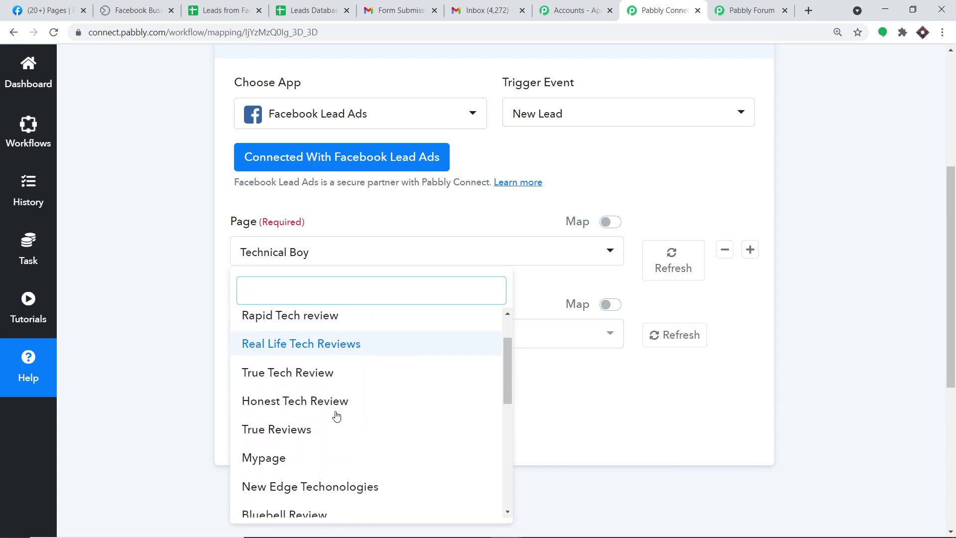
left_click(282, 467)
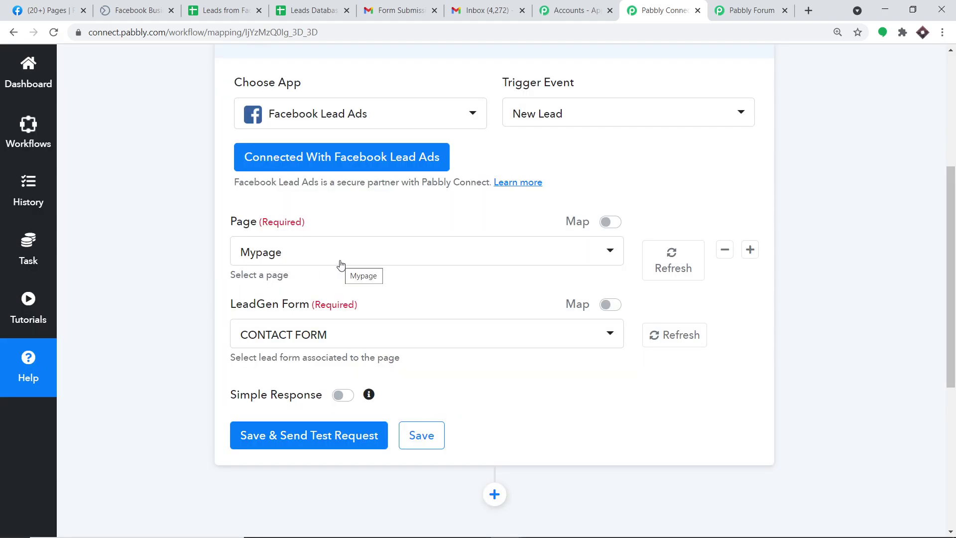
Review the available lead forms and keep CONTACT FORM as the LeadGen Form
scroll(316, 279, "down", 3)
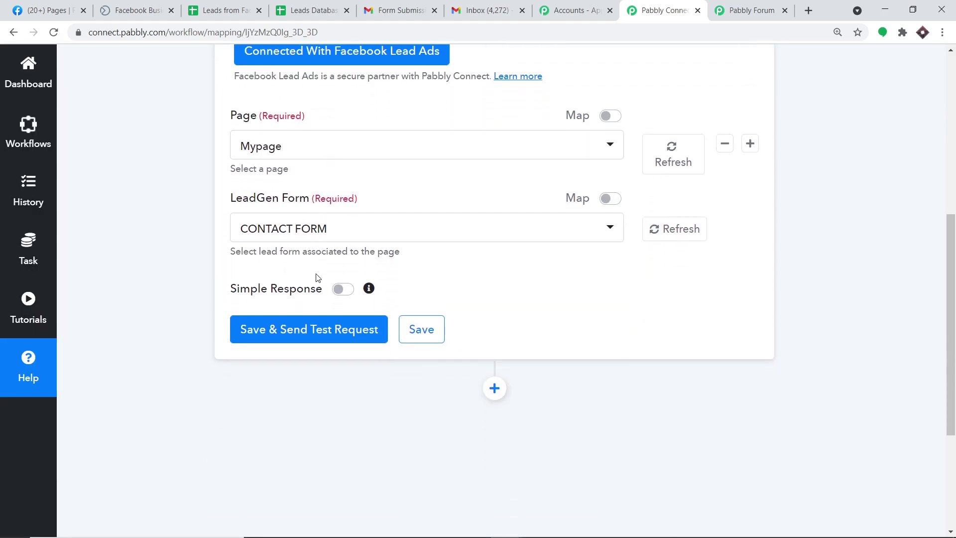
left_click(315, 217)
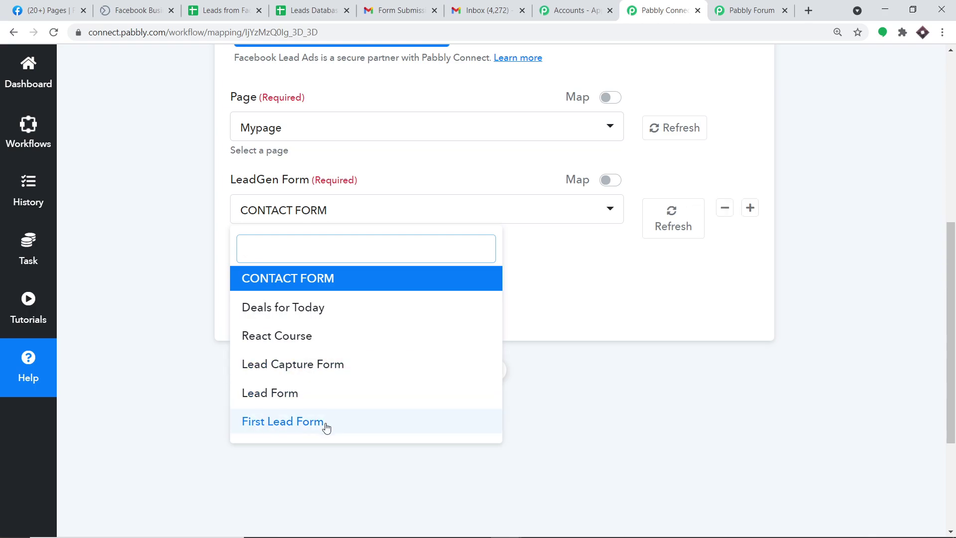
left_click(574, 271)
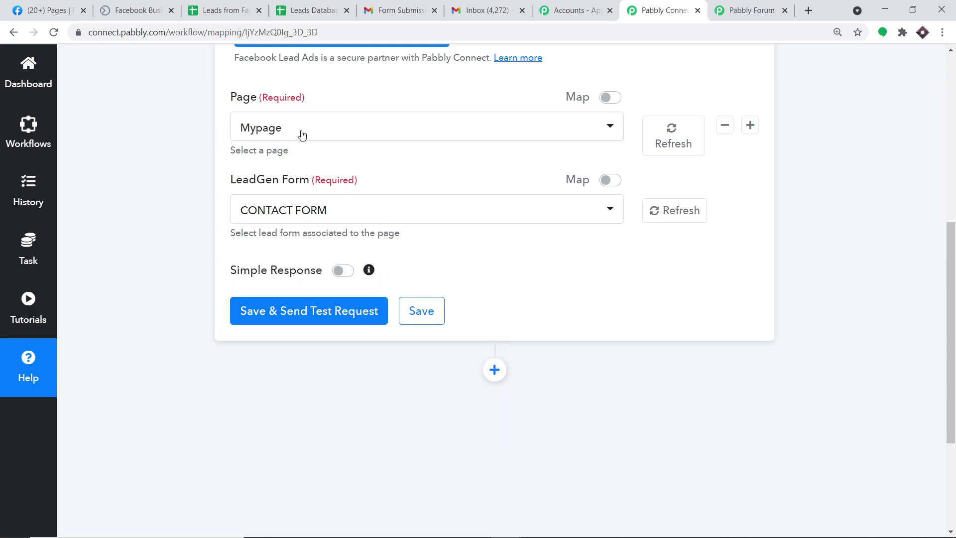
Open the Mypage Facebook page and its Publishing Tools
left_click(23, 7)
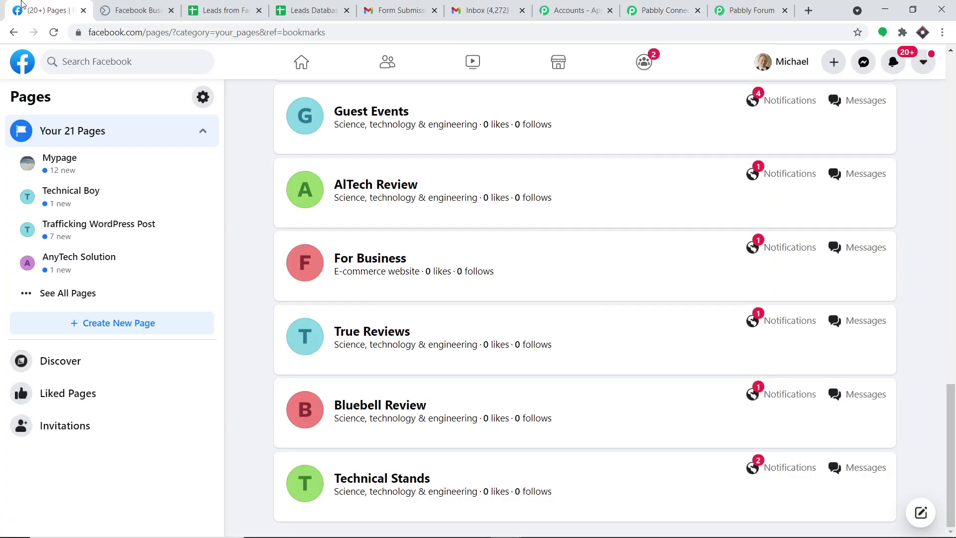
scroll(516, 247, "up", 20)
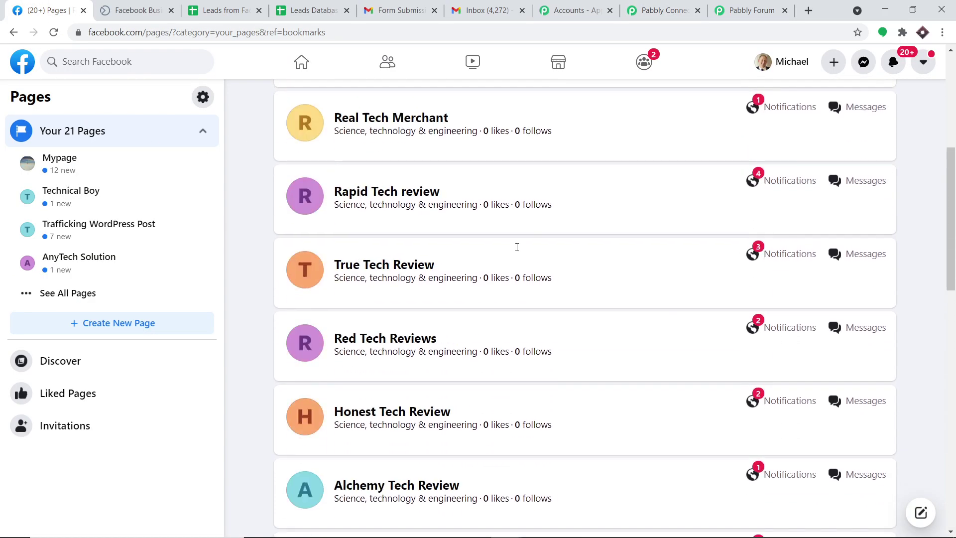
left_click(351, 145)
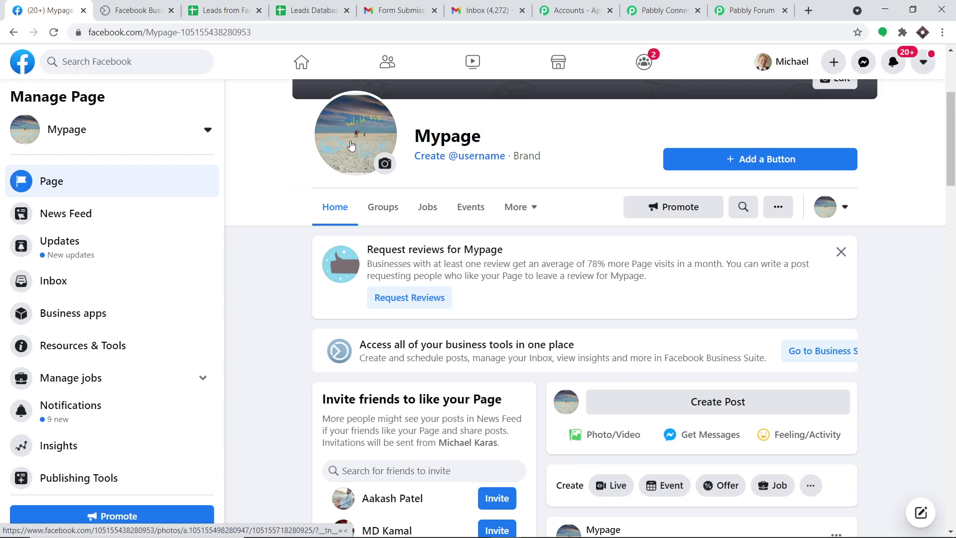
scroll(344, 149, "down", 1)
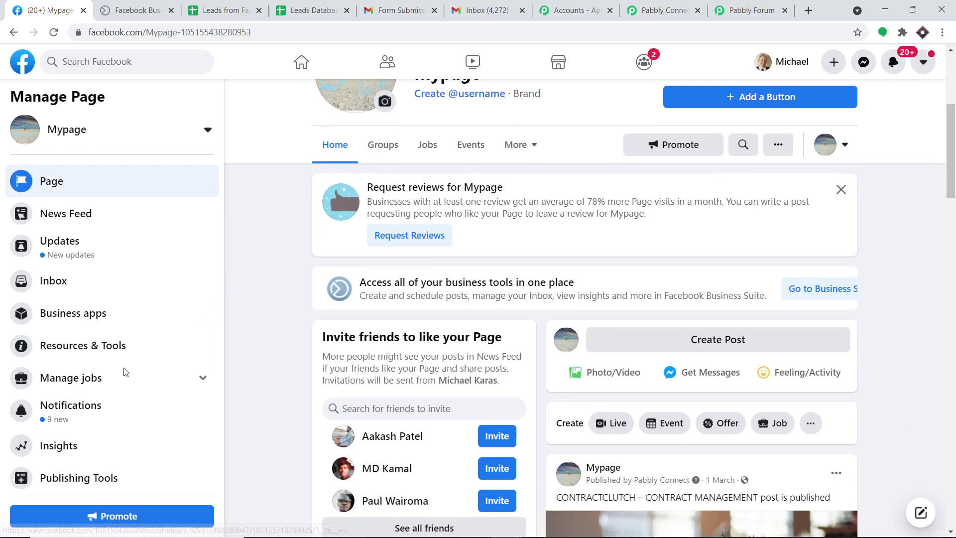
left_click(99, 478)
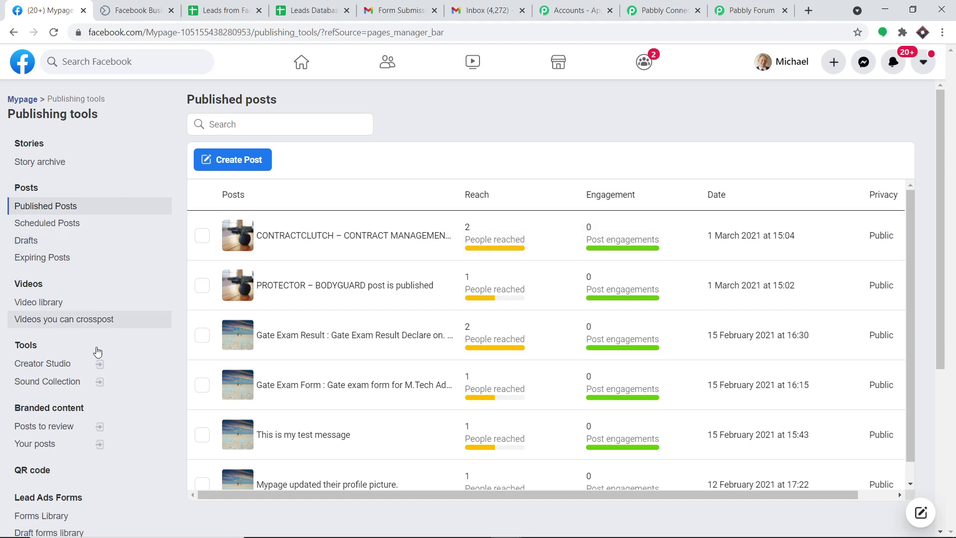
From Mypage's Forms Library, launch Instant Forms in Business Suite
scroll(98, 343, "down", 1)
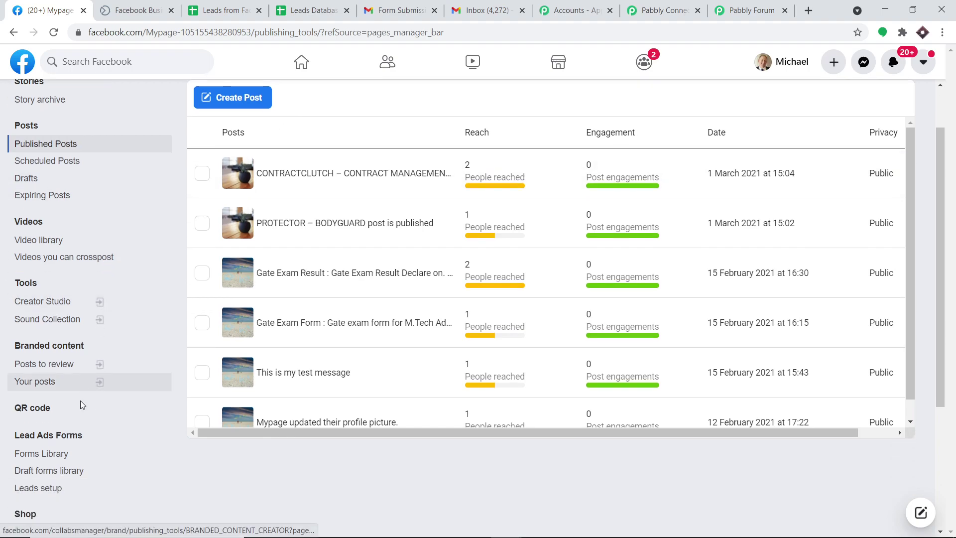
left_click(49, 454)
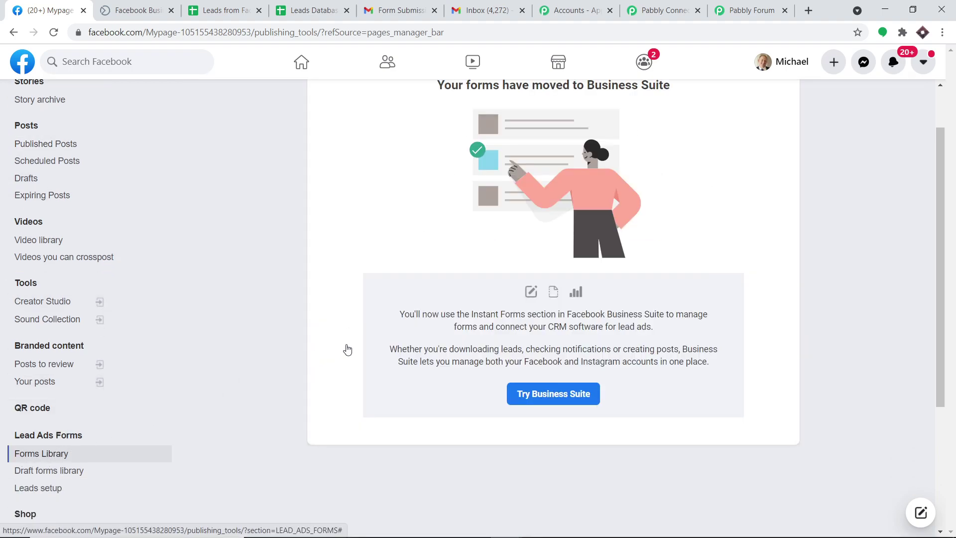
scroll(557, 344, "up", 1)
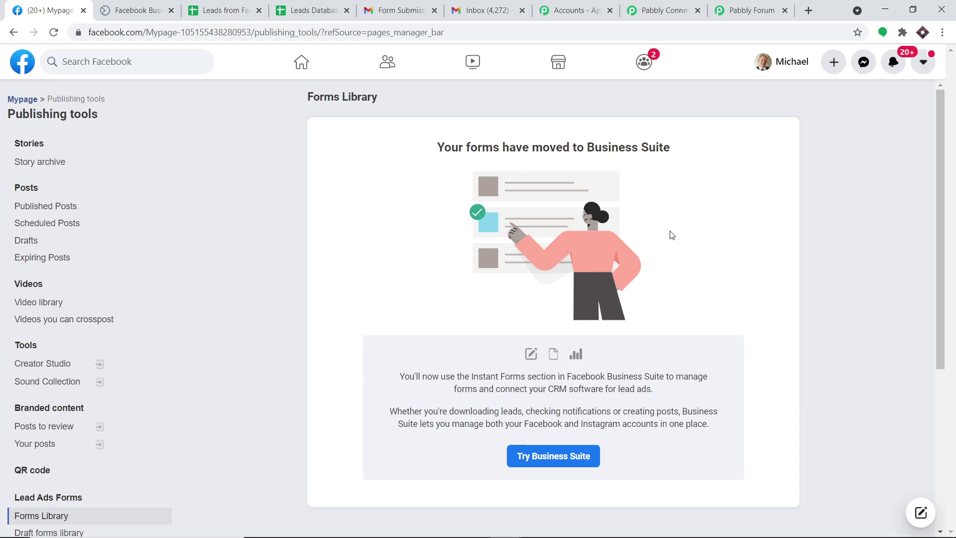
left_click(544, 455)
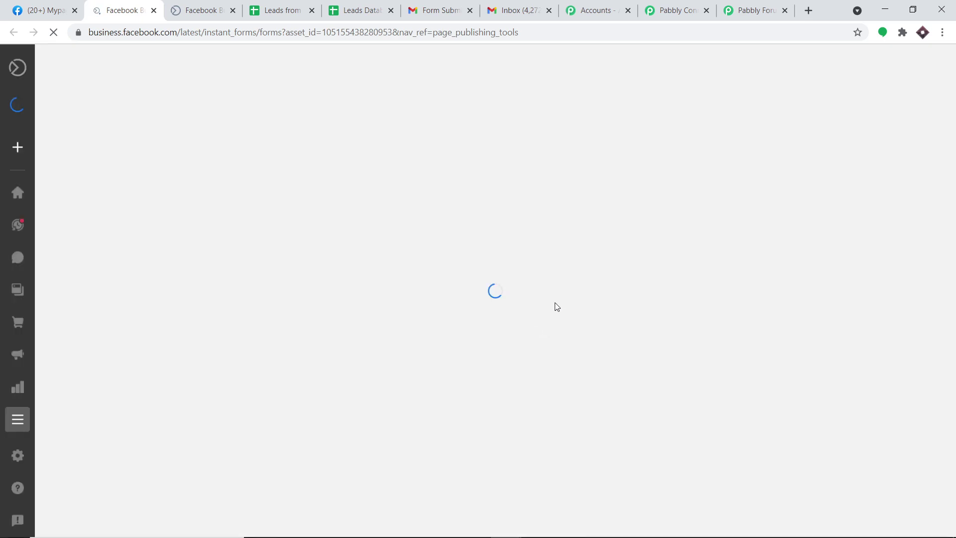
Switch the trigger's LeadGen Form to Deals for Today, then return to Business Suite
left_click(697, 10)
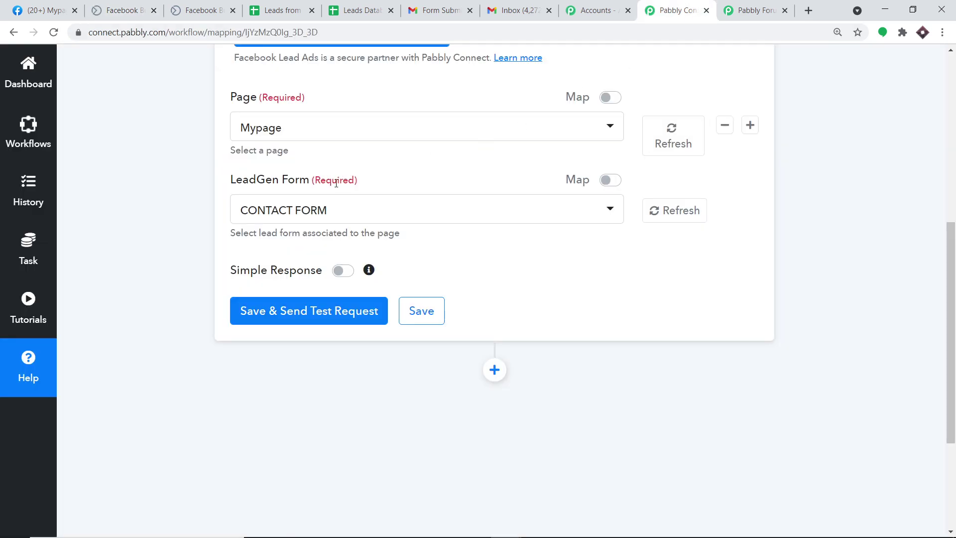
left_click(314, 205)
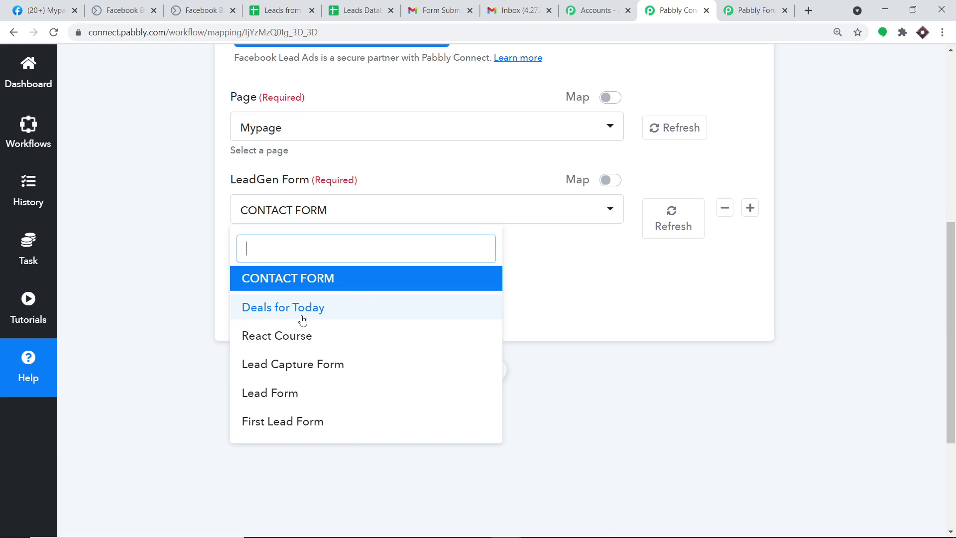
left_click(303, 307)
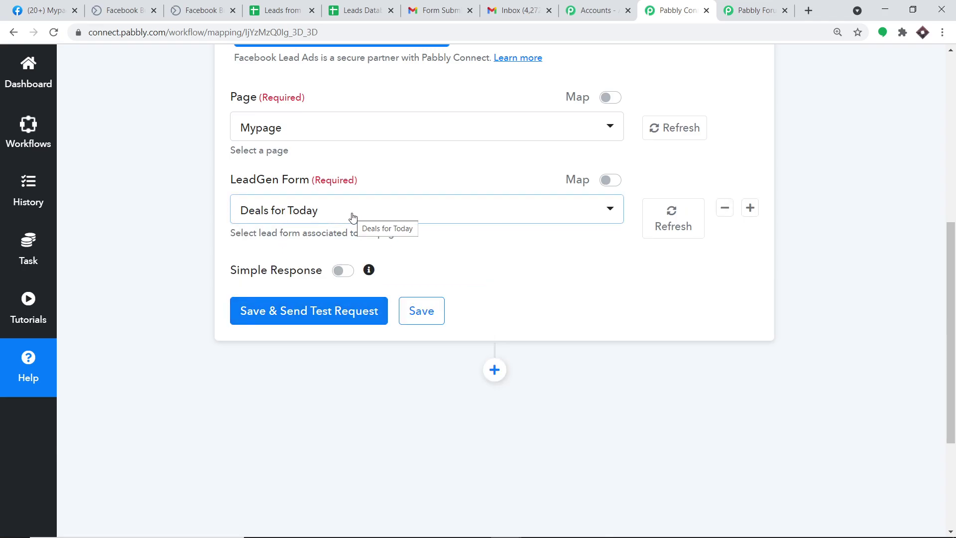
left_click(45, 10)
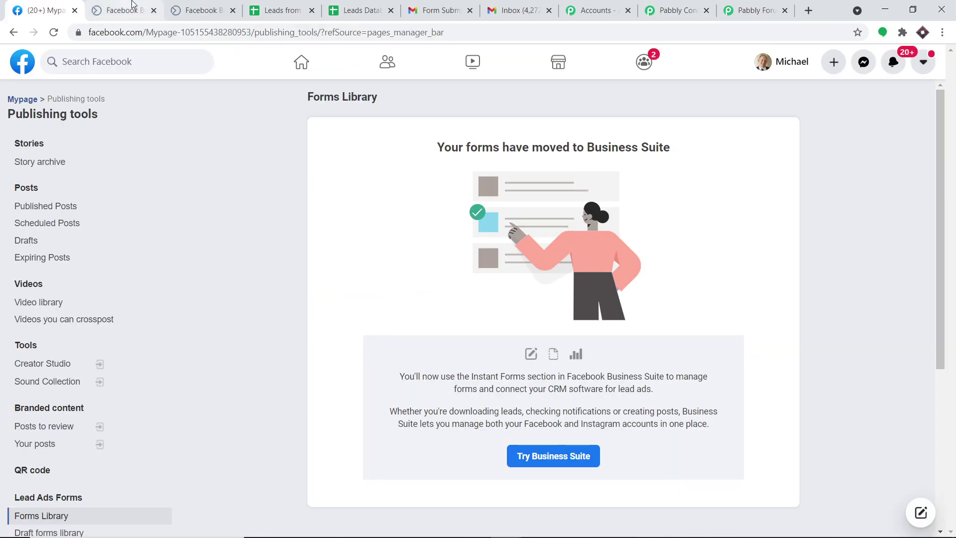
left_click(133, 6)
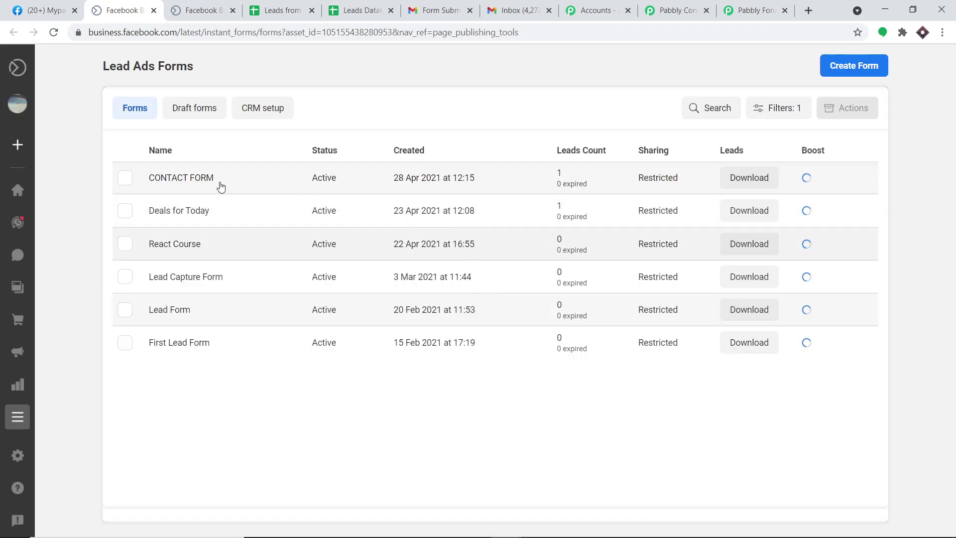
Show the Deals for Today form's details, including its form ID and 2 untargeted leads
left_click(178, 213)
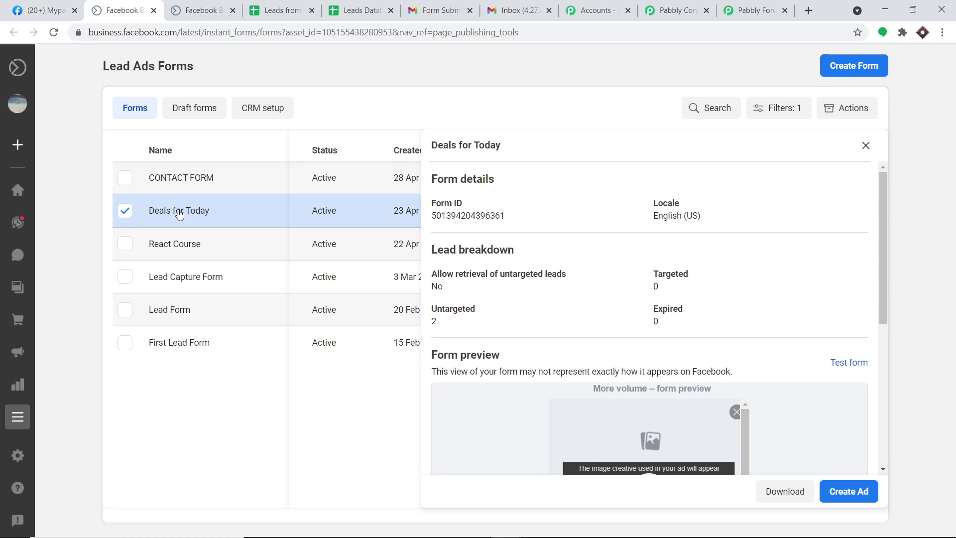
left_click(677, 10)
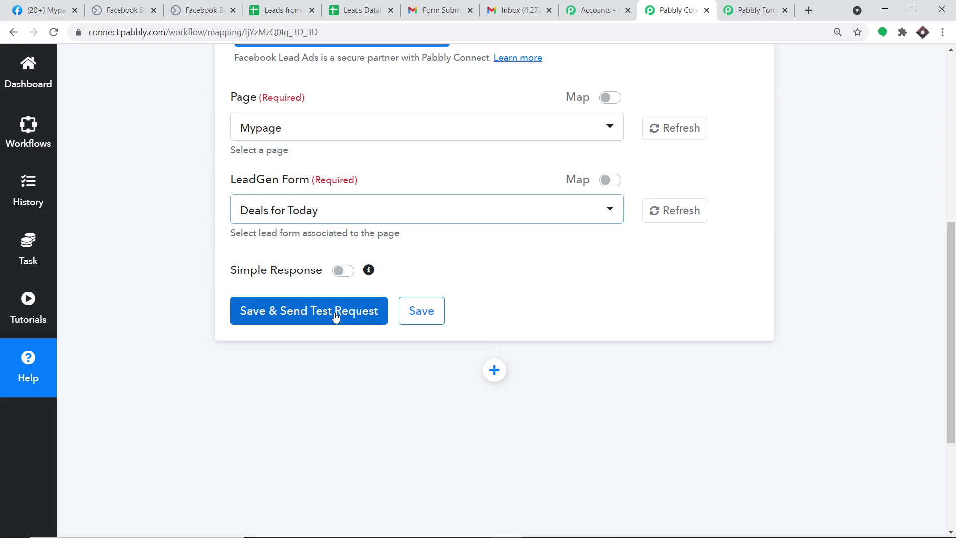
left_click(62, 10)
left_click(140, 7)
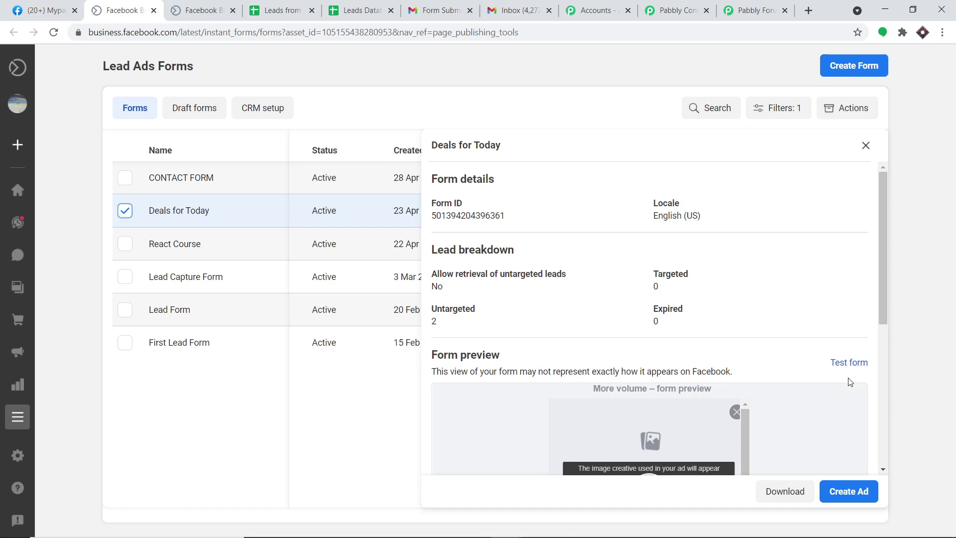
Start a Deals for Today test submission and clear the prefilled email and full name
left_click(839, 363)
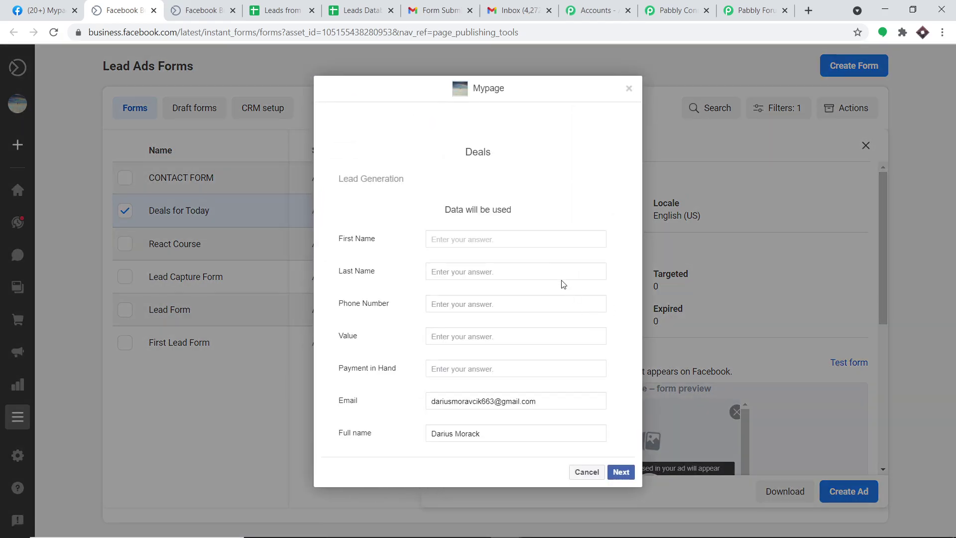
left_click_drag(544, 400, 436, 402)
key("BackSpace")
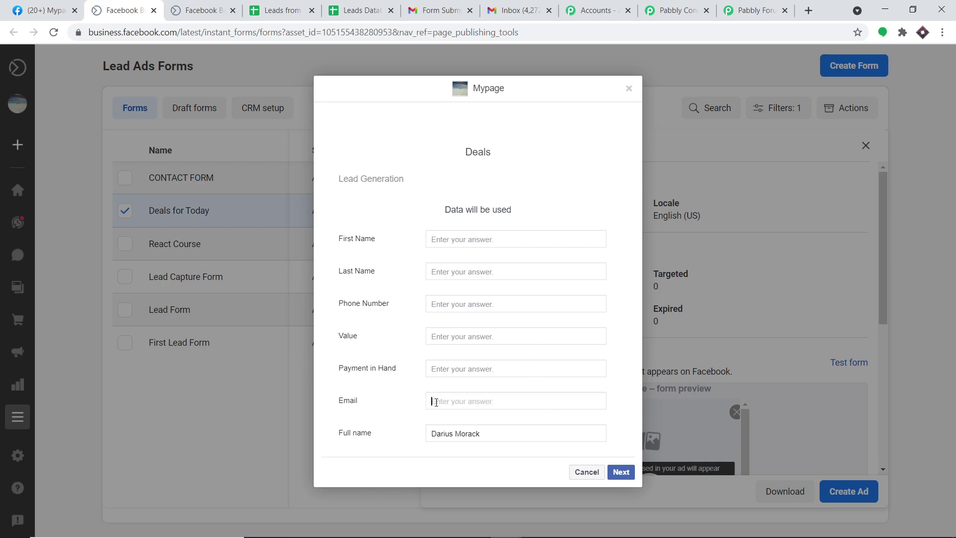
left_click_drag(511, 434, 412, 436)
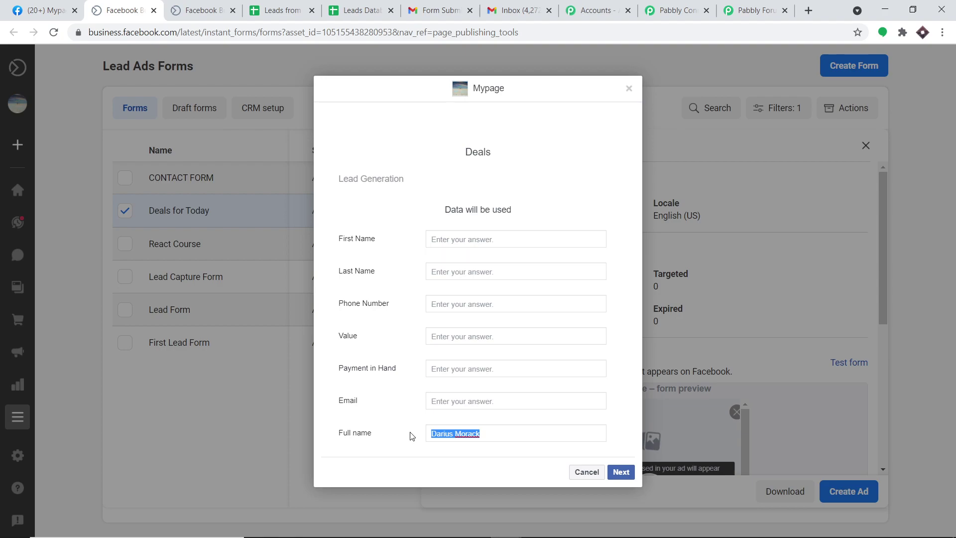
key("BackSpace")
Enter the lead's first name, last name, phone number, Value 'Microsoft' and Payment in Hand 40000
left_click(485, 239)
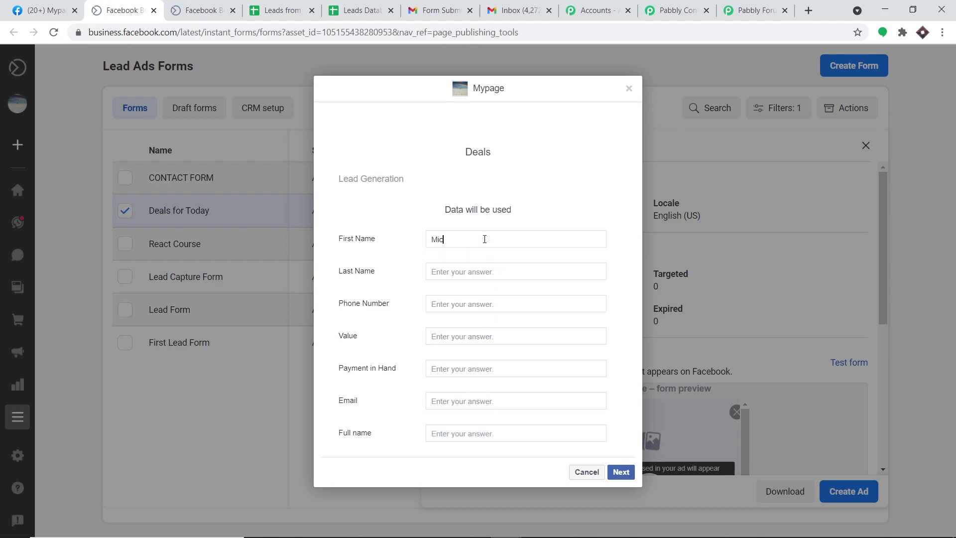
left_click(478, 271)
left_click(468, 300)
type("7787687")
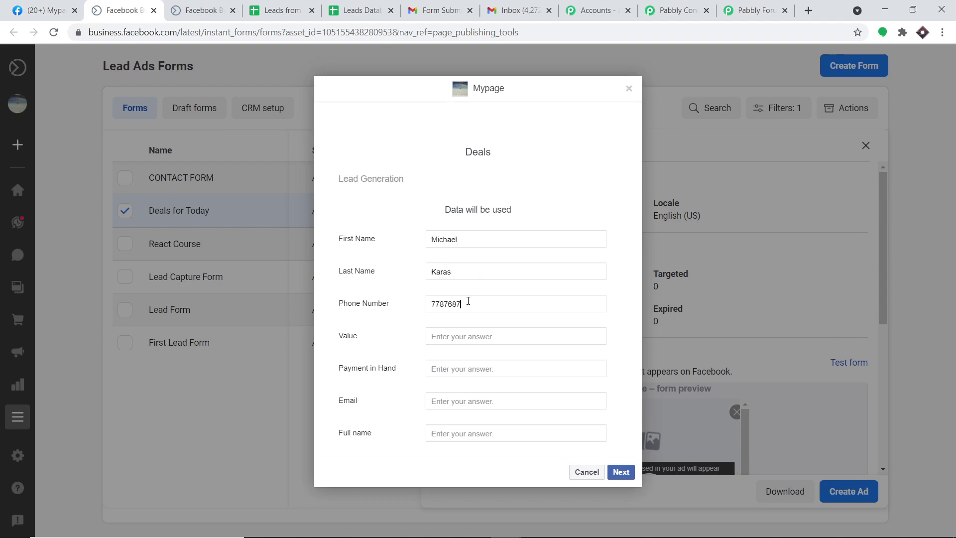
left_click(454, 332)
type("Microsoft")
left_click(462, 369)
type("1")
key("BackSpace")
type("40000")
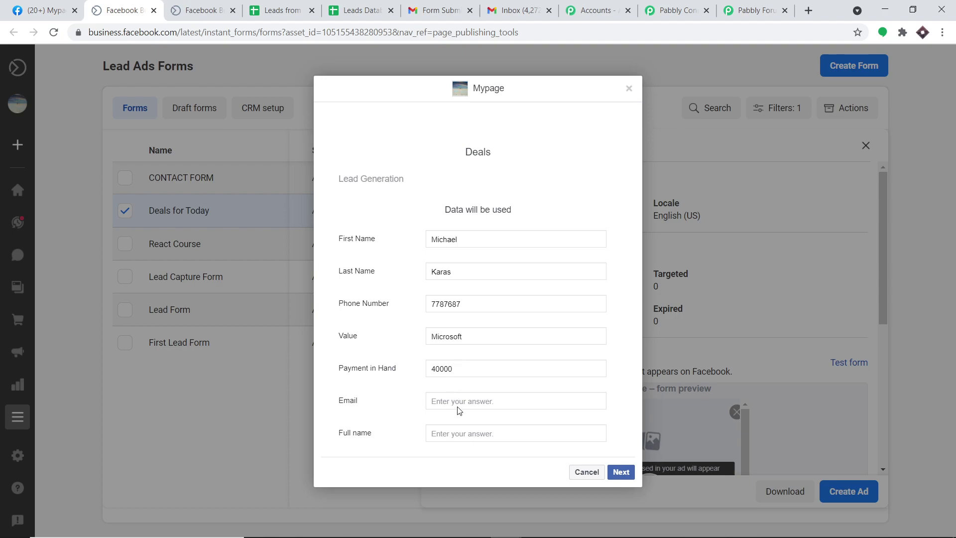
Add the lead's e-mail and full name, then submit the test form
left_click(457, 408)
type("mi")
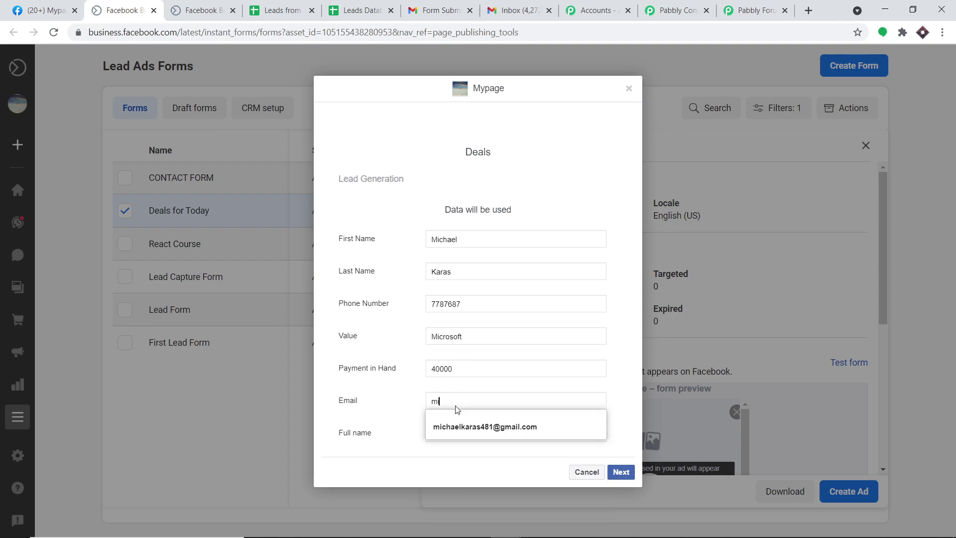
left_click(467, 427)
left_click(457, 432)
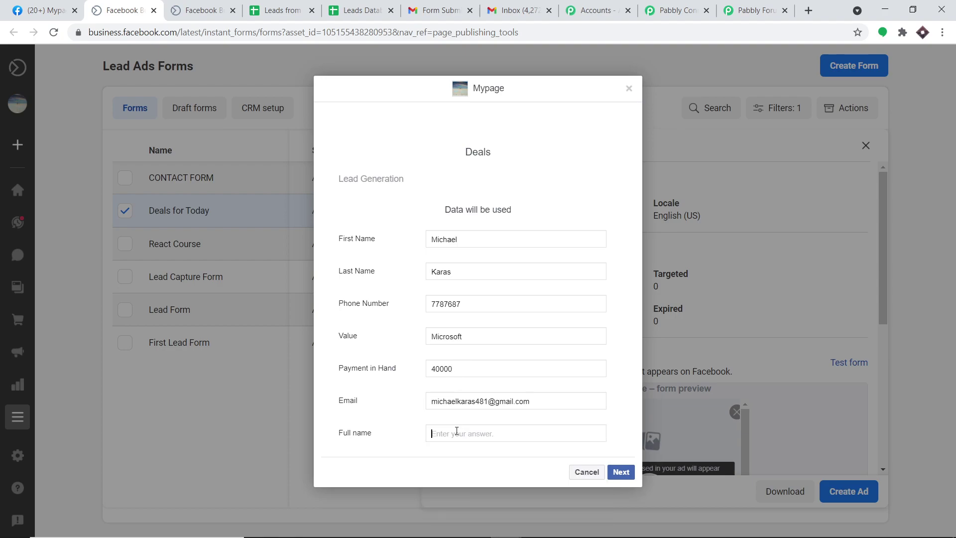
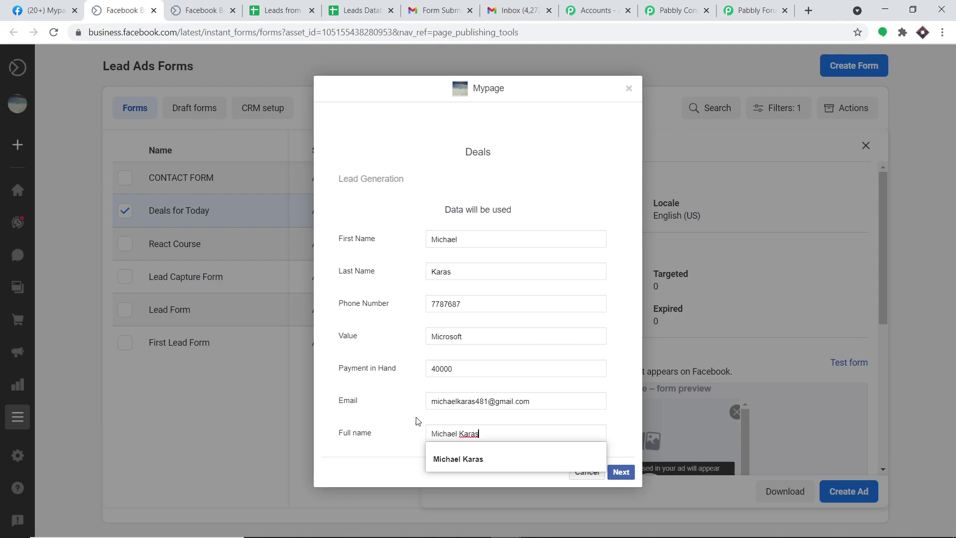
left_click(383, 403)
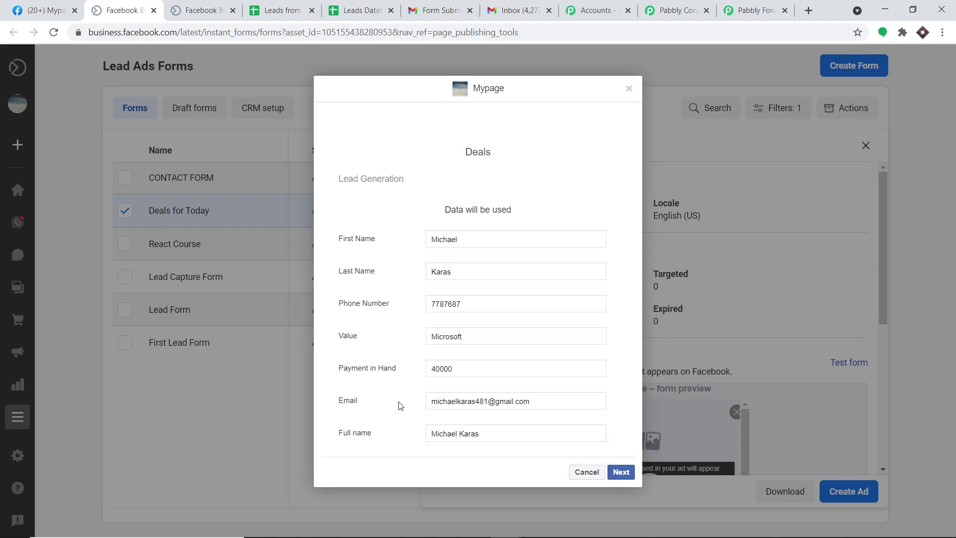
left_click(621, 473)
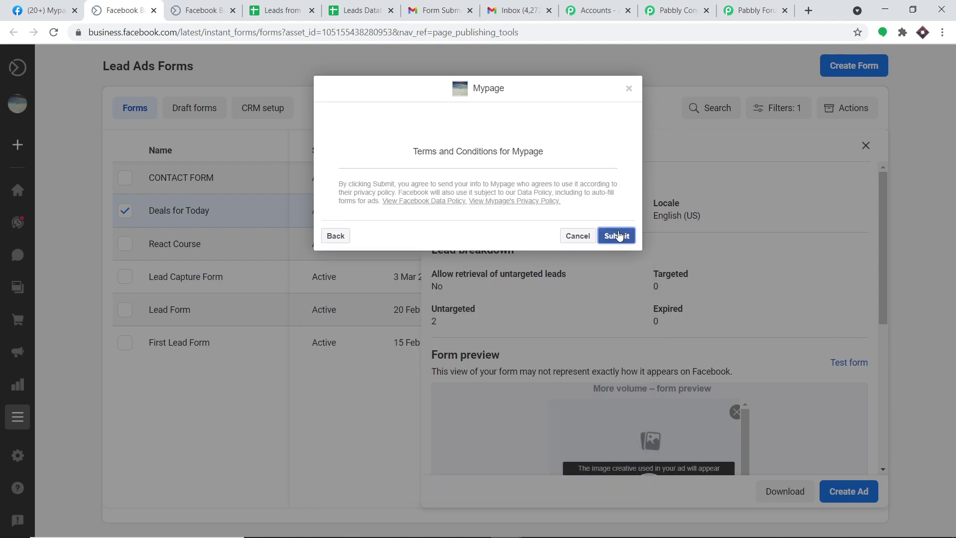
left_click(619, 235)
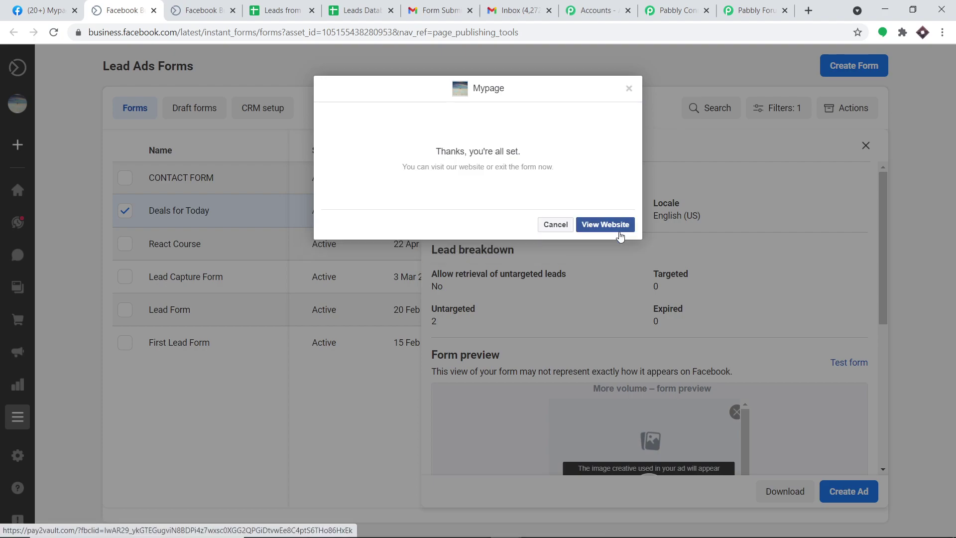
left_click(675, 10)
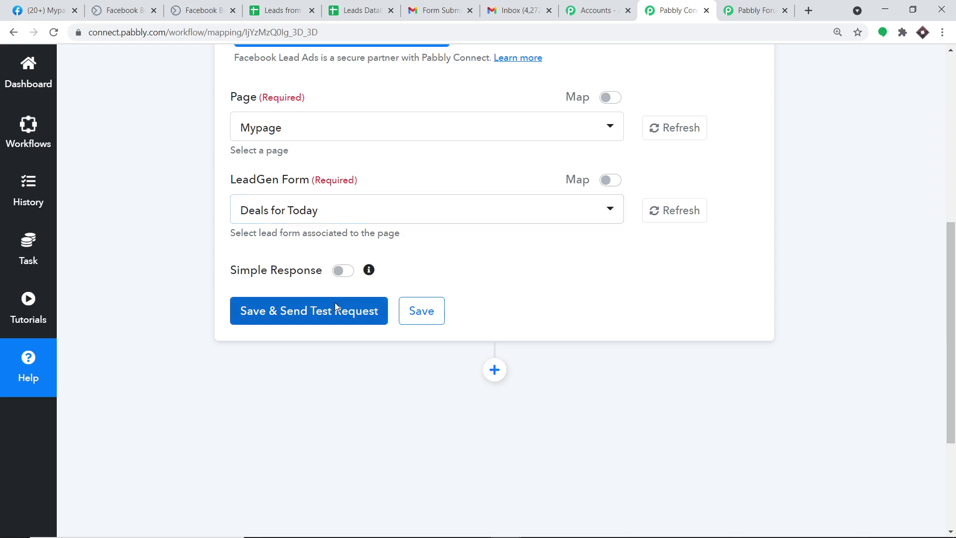
Send a test request and inspect the captured lead's fields, including value Microsoft and payment 40000
left_click(335, 308)
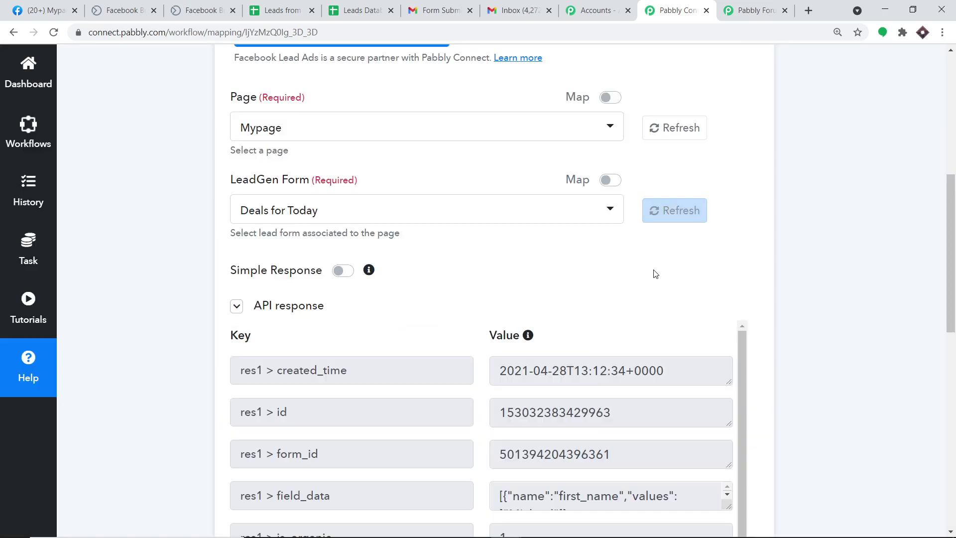
scroll(699, 330, "down", 6)
scroll(699, 331, "down", 1)
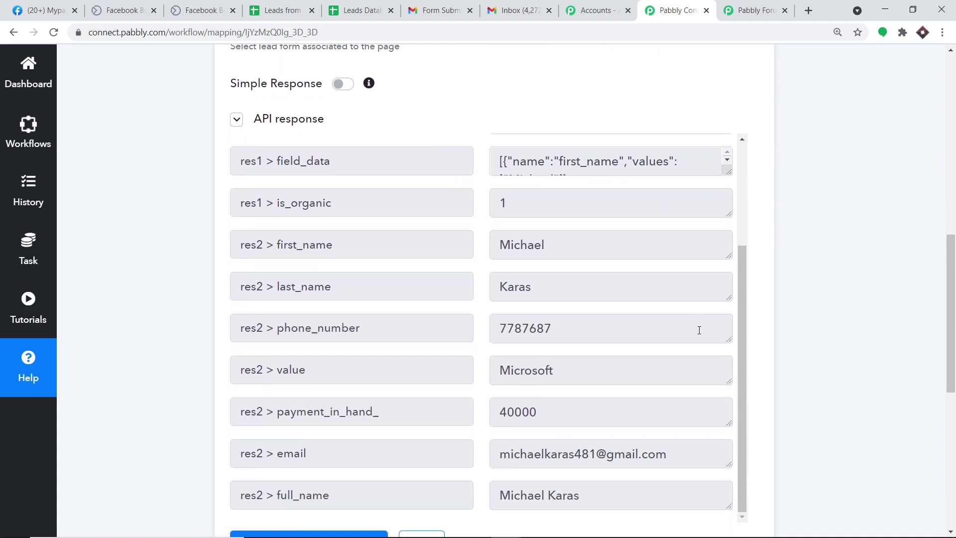
scroll(952, 328, "down", 2)
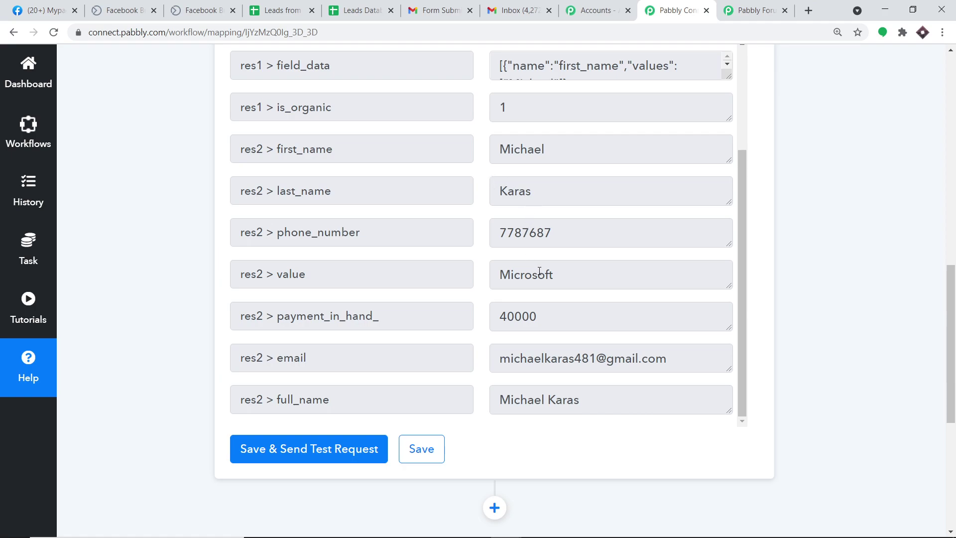
left_click_drag(668, 359, 498, 363)
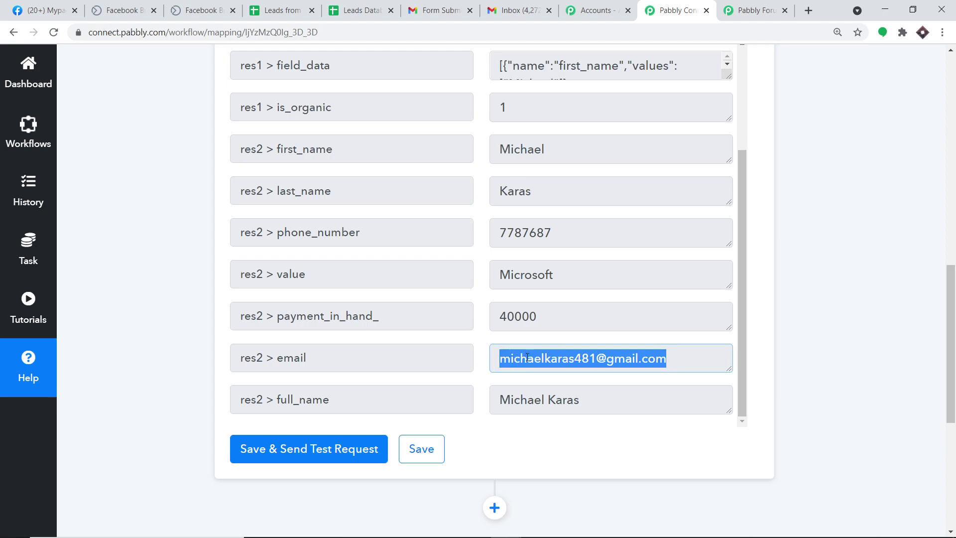
left_click_drag(953, 344, 954, 421)
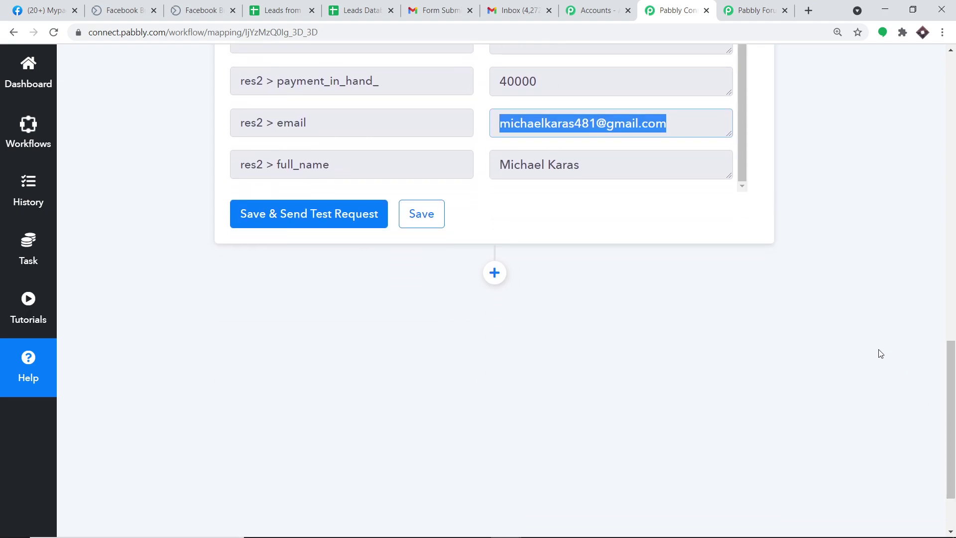
left_click(501, 272)
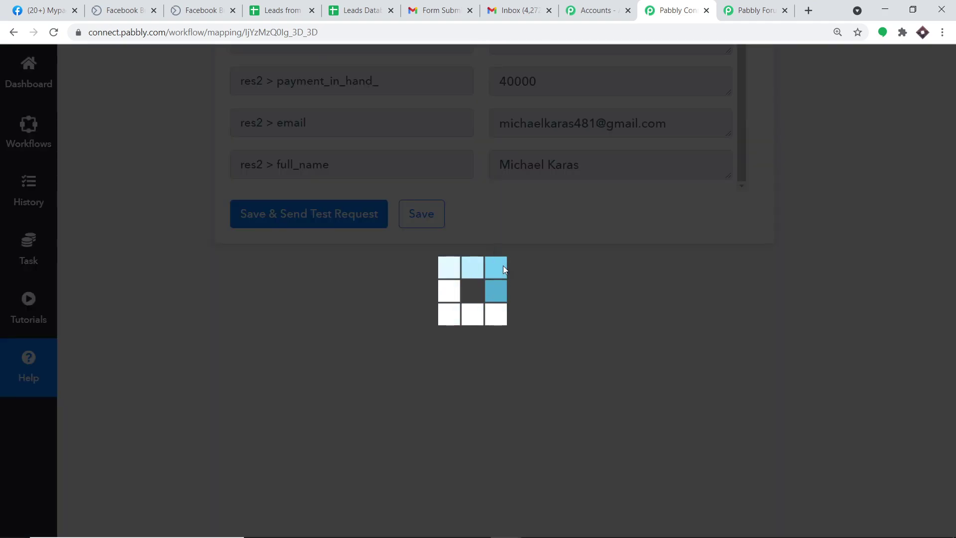
Choose Google Sheets as the app for the new action step
scroll(433, 357, "down", 3)
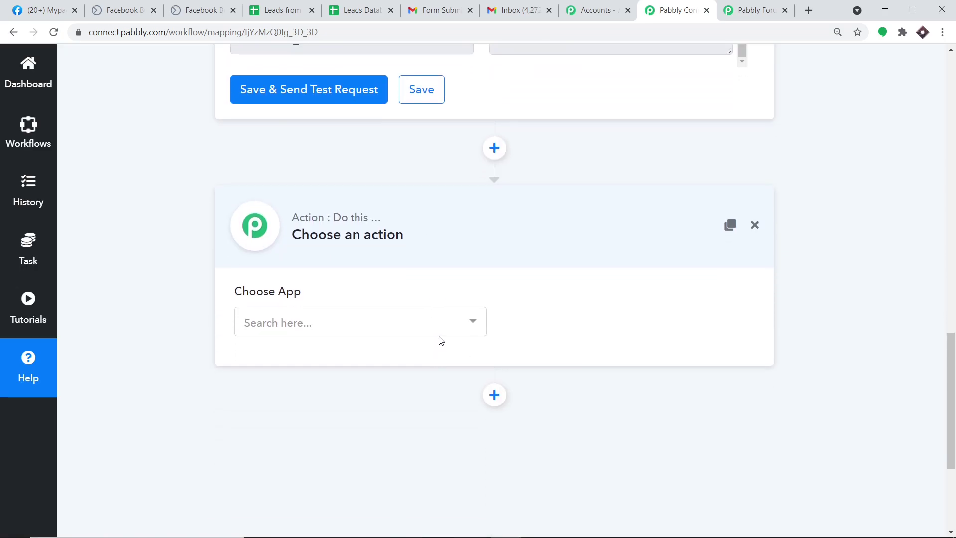
left_click(421, 320)
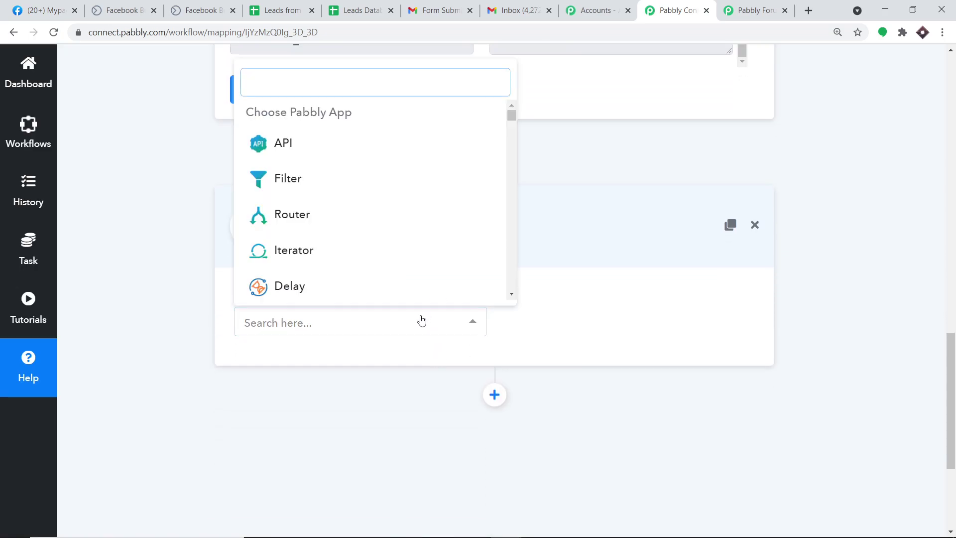
type("google shee")
left_click(363, 279)
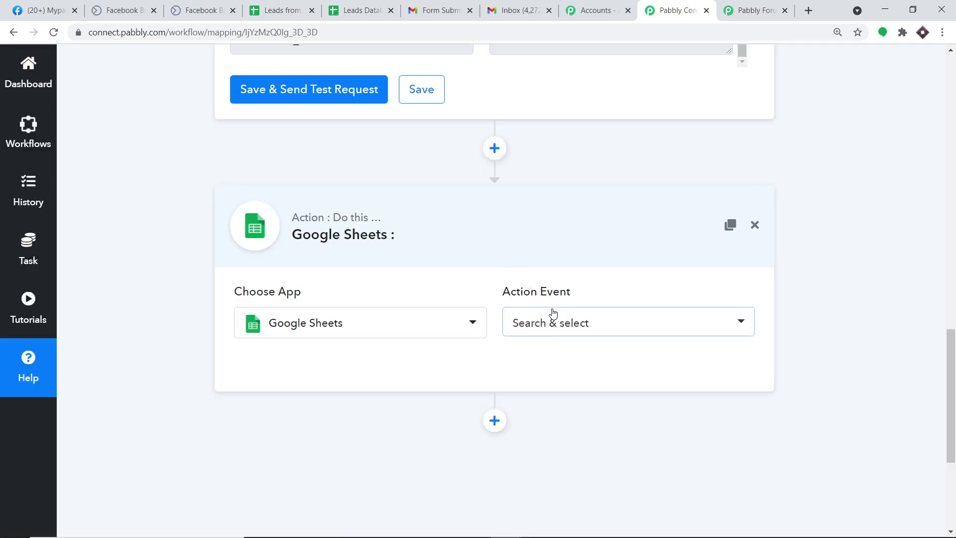
Set the action event to Add New Row and bring up the Leads Database spreadsheet
left_click(552, 317)
left_click(584, 118)
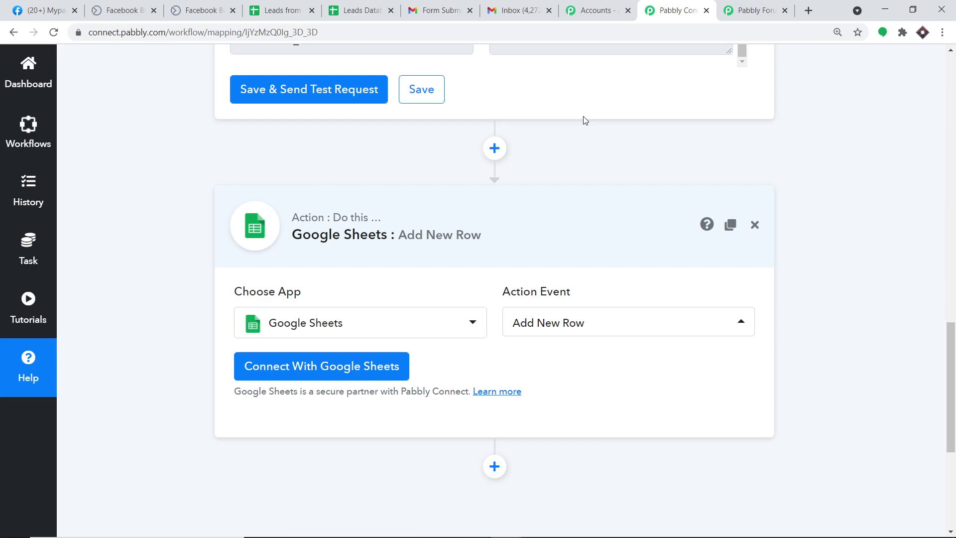
left_click(556, 322)
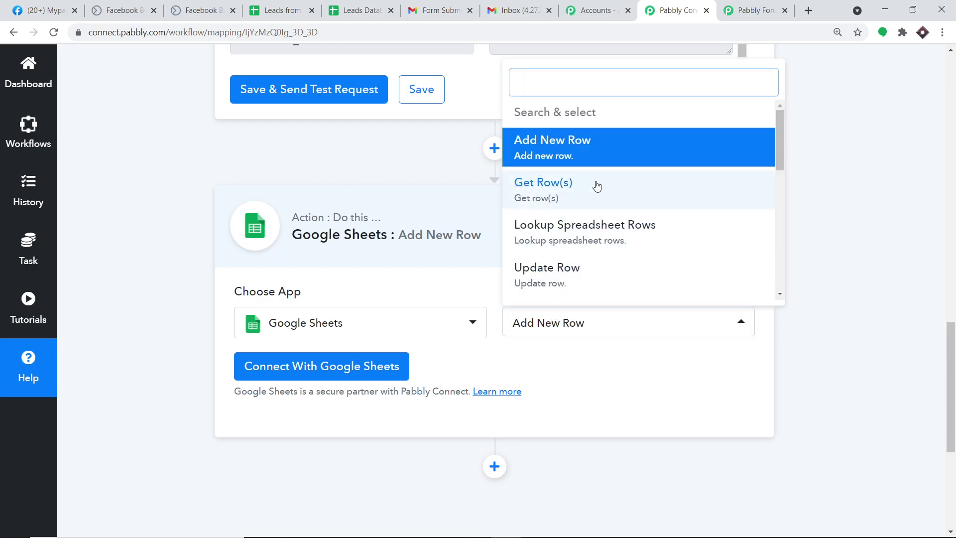
scroll(639, 229, "down", 3)
scroll(642, 244, "down", 1)
scroll(642, 134, "up", 5)
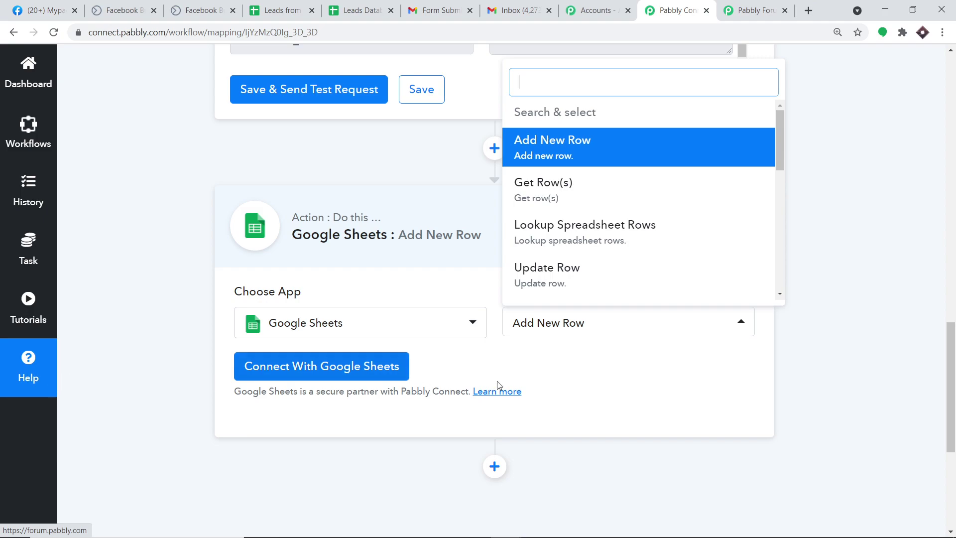
left_click(617, 383)
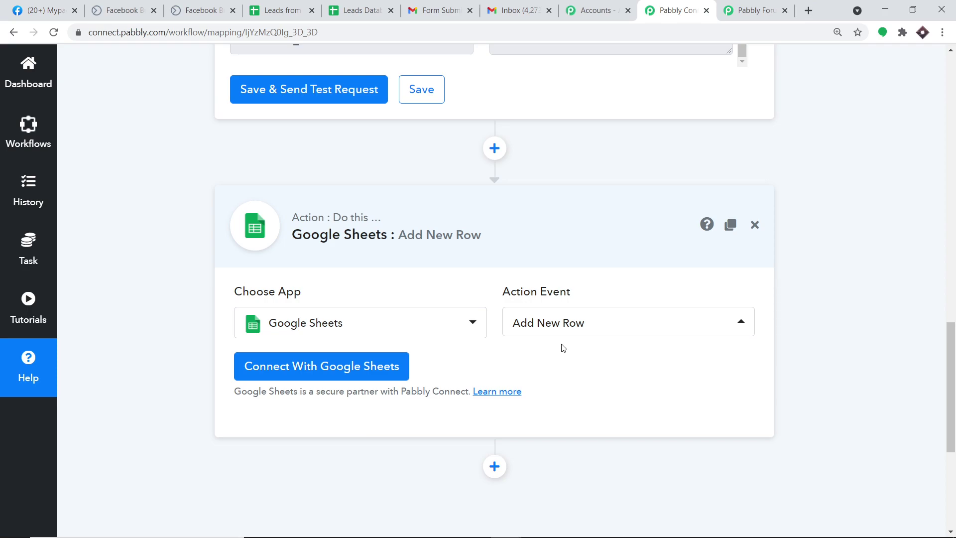
left_click(369, 4)
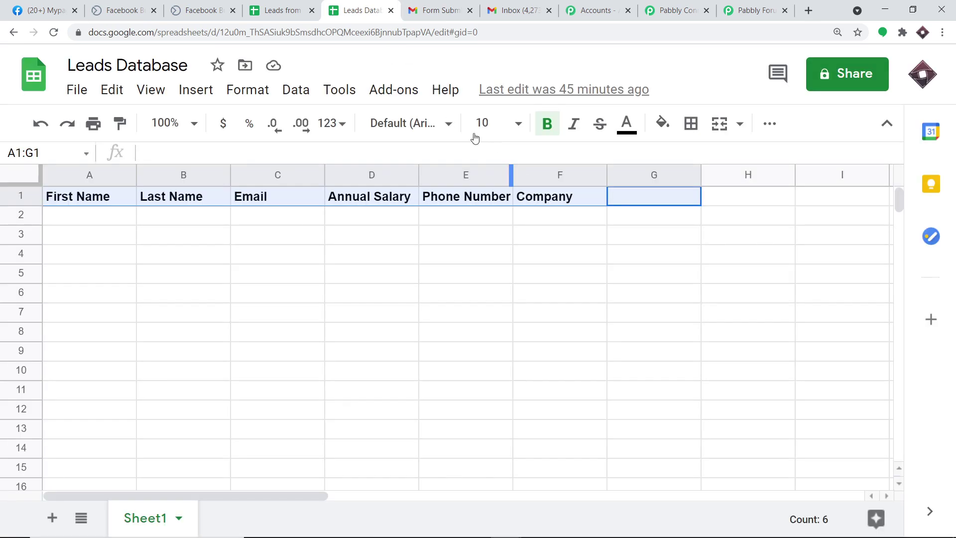
Compare the Leads from Facebook Database and Leads Database sheets, confirming Leads Database has only headers
left_click(266, 9)
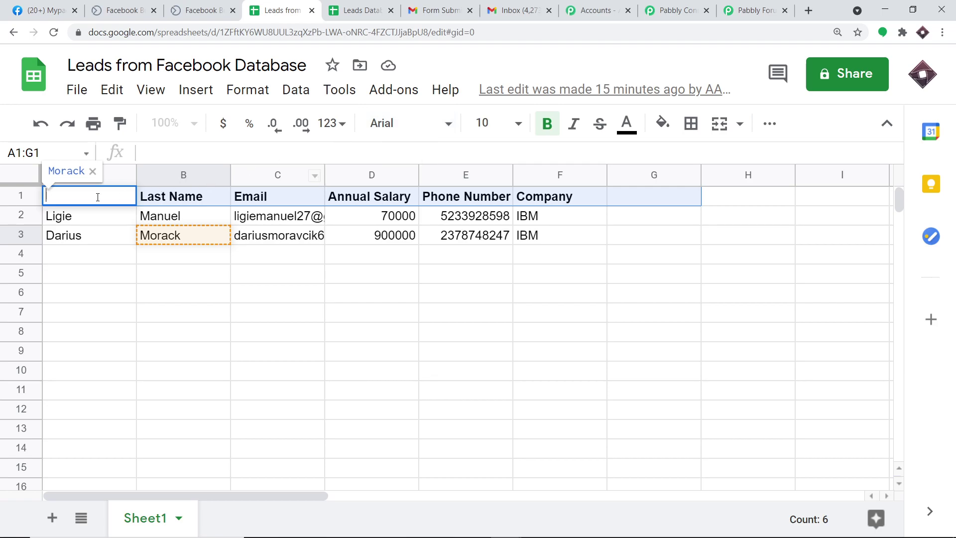
left_click(360, 10)
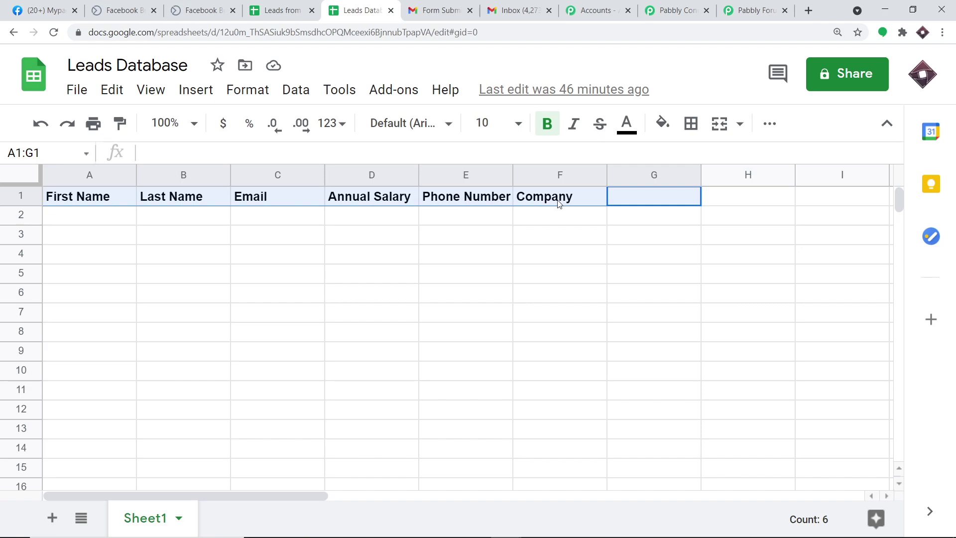
left_click(533, 222)
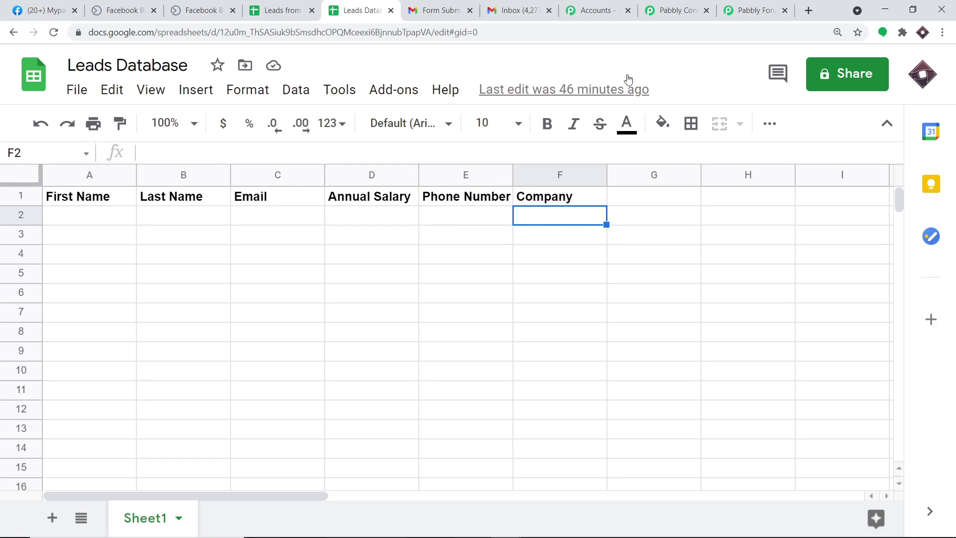
left_click(697, 7)
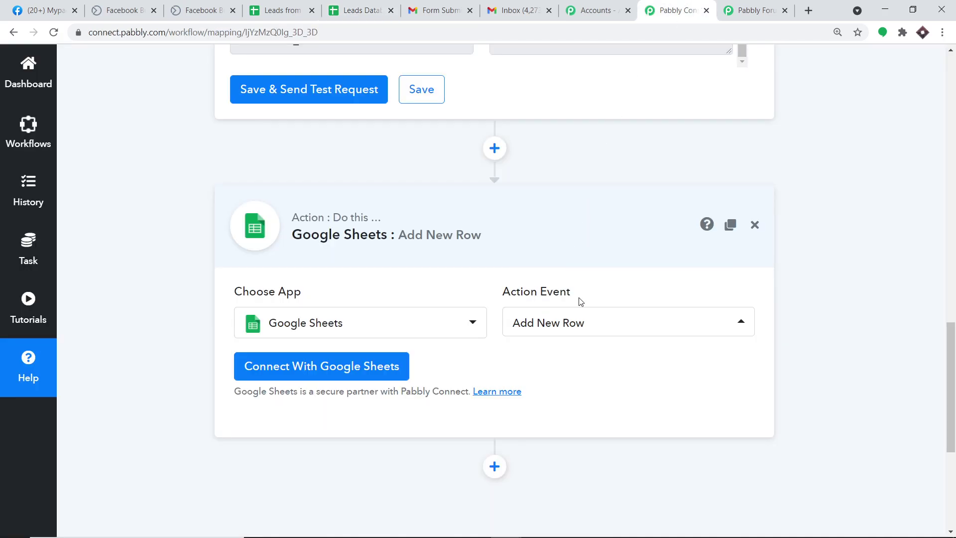
Sign in with the Google account and allow Pabbly Connect access to Google Sheets
left_click(298, 368)
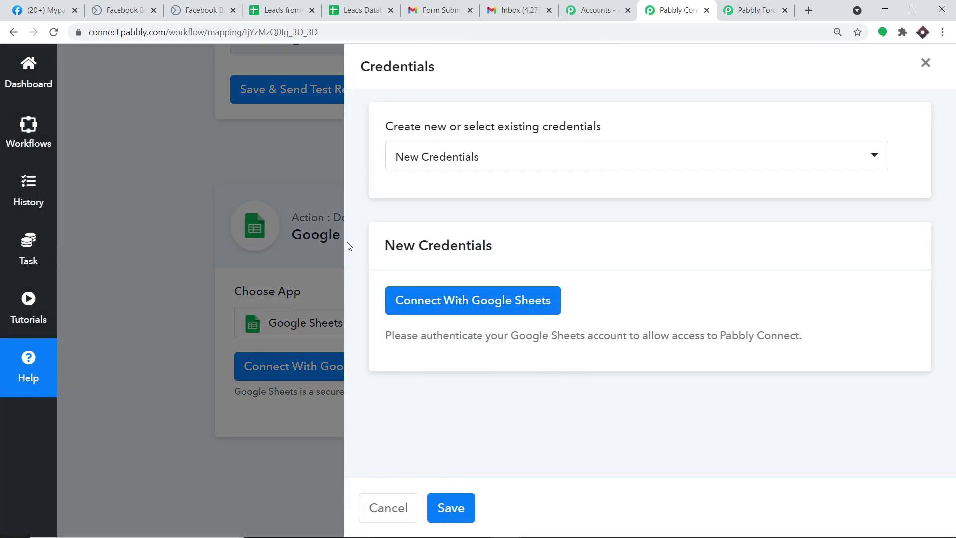
left_click(495, 306)
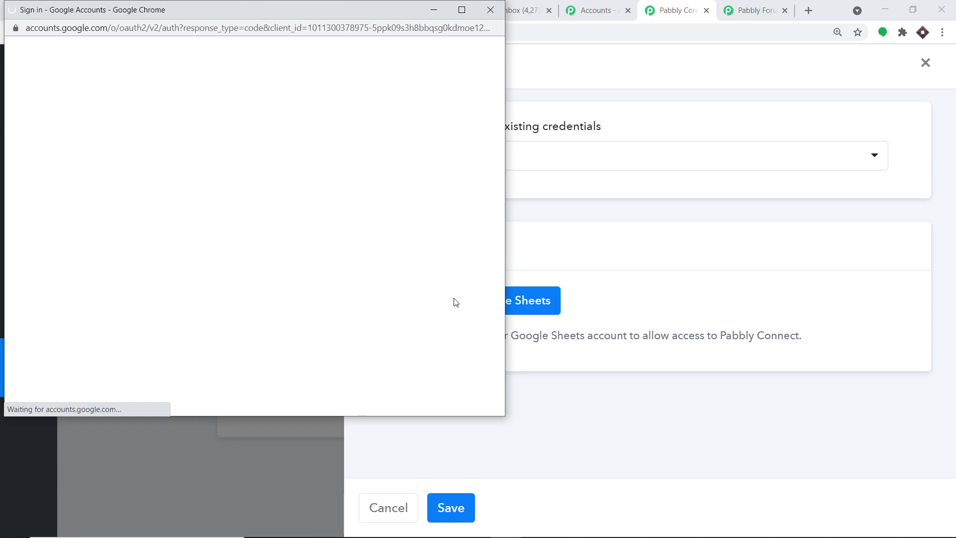
left_click_drag(305, 14, 707, 95)
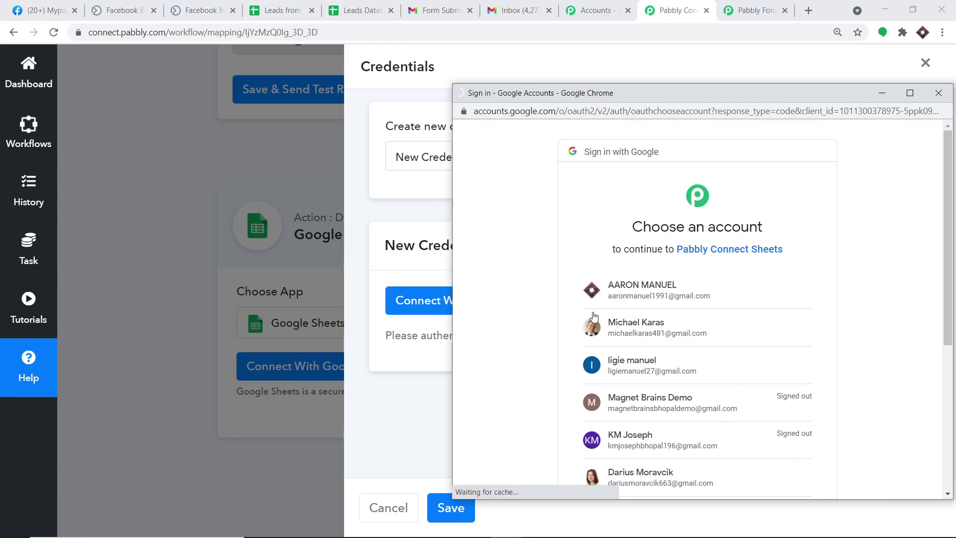
left_click(687, 290)
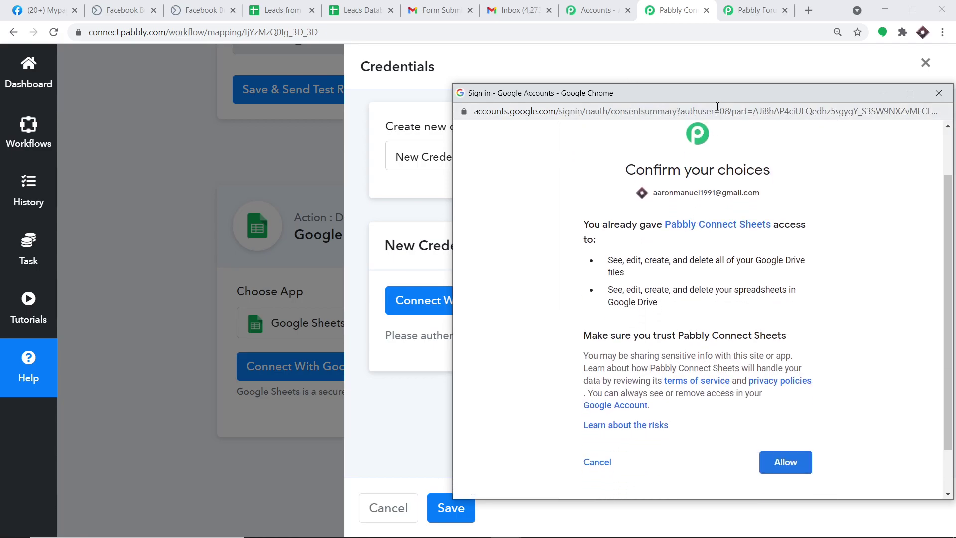
left_click_drag(717, 96, 660, 24)
left_click(741, 395)
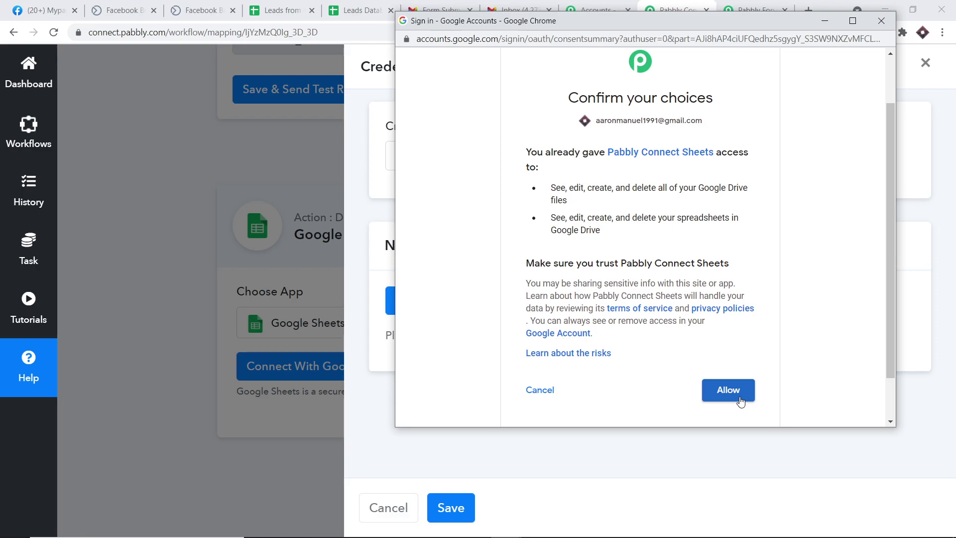
left_click(740, 399)
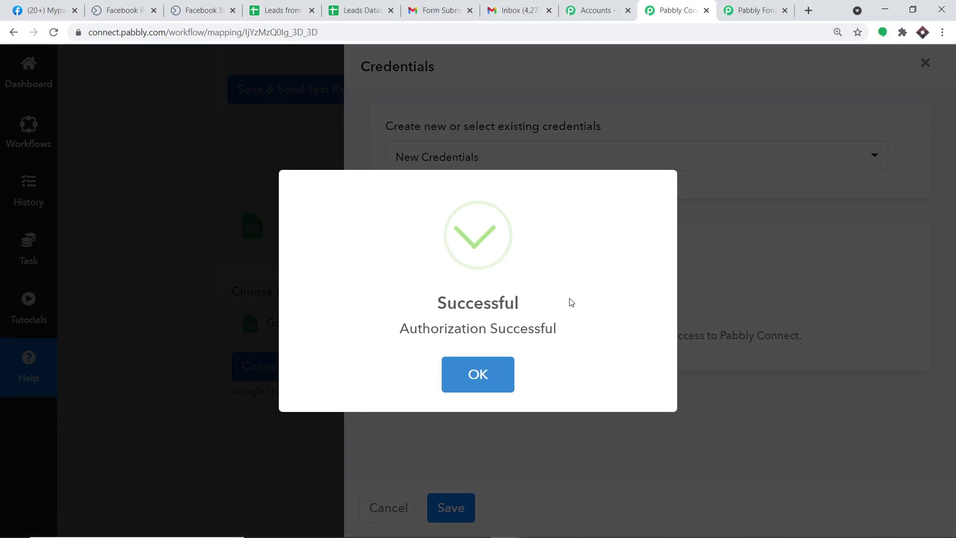
left_click(478, 374)
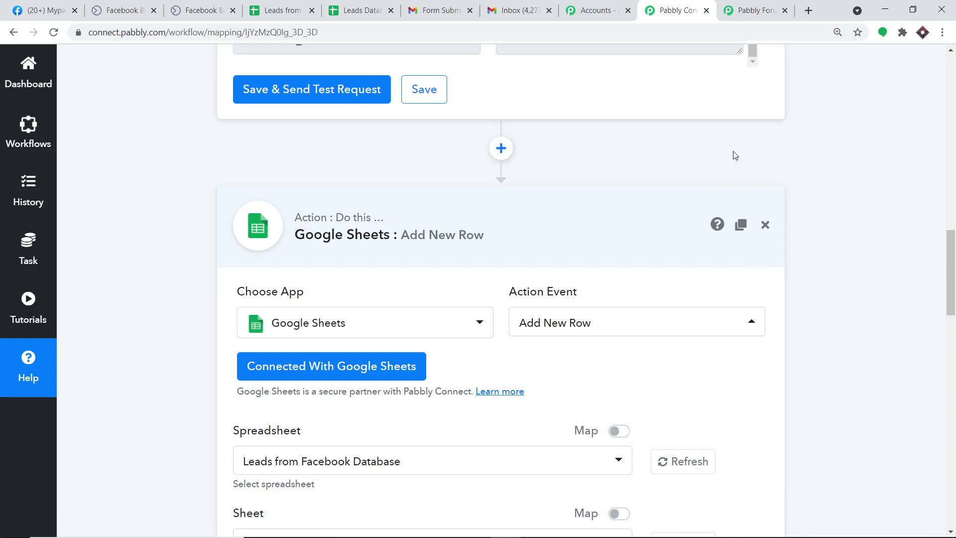
scroll(676, 287, "down", 5)
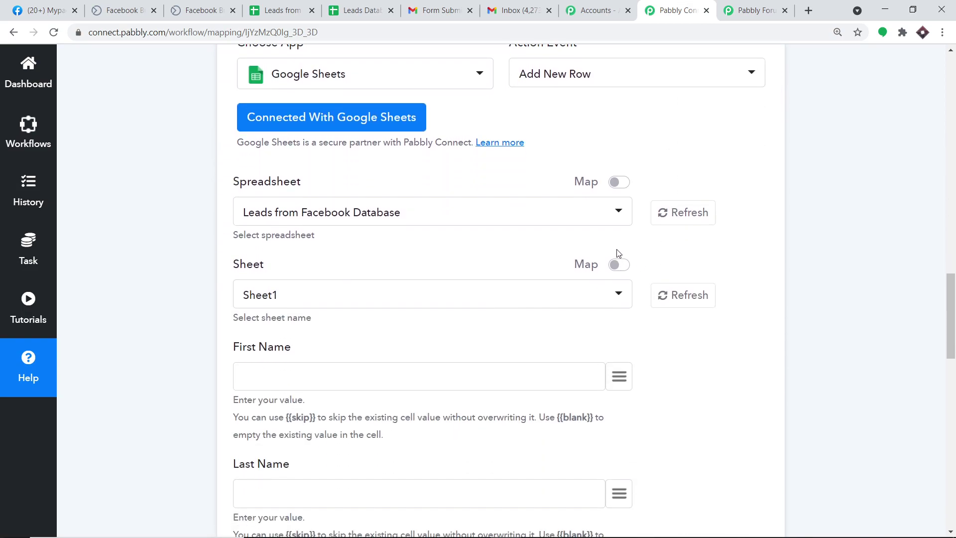
scroll(627, 260, "down", 6)
scroll(531, 344, "down", 7)
scroll(528, 355, "up", 5)
scroll(529, 354, "up", 8)
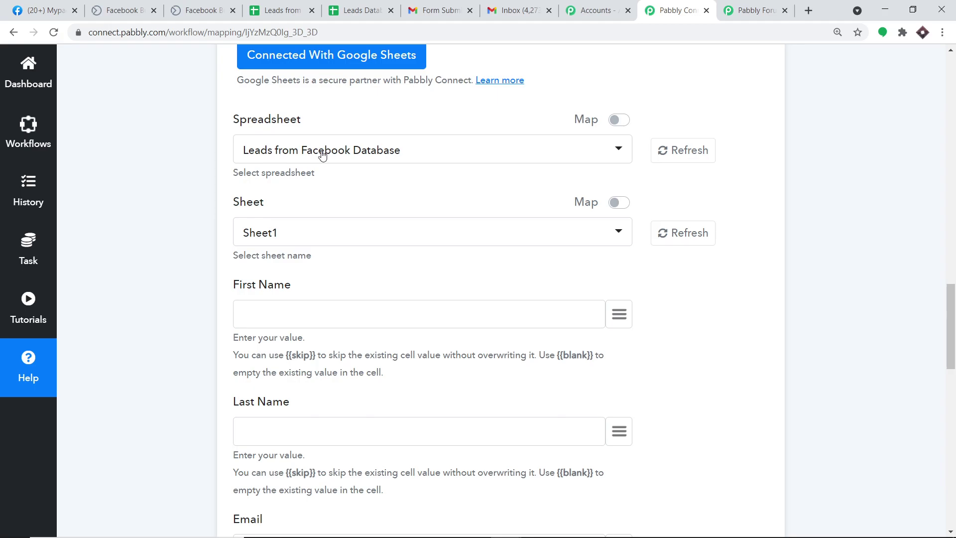
left_click(359, 10)
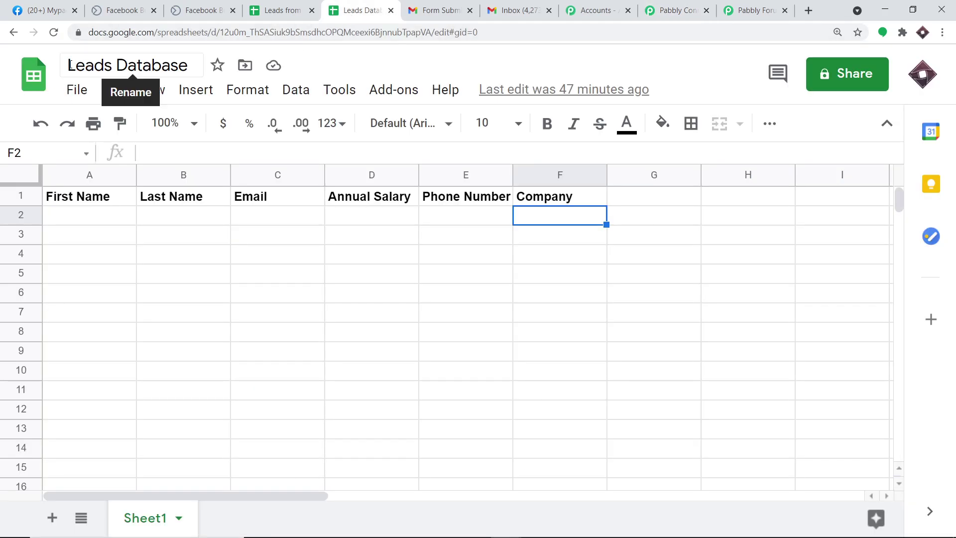
Close the Leads from Facebook Database spreadsheet, keep Leads Database open, and go back to Pabbly Connect
left_click(281, 10)
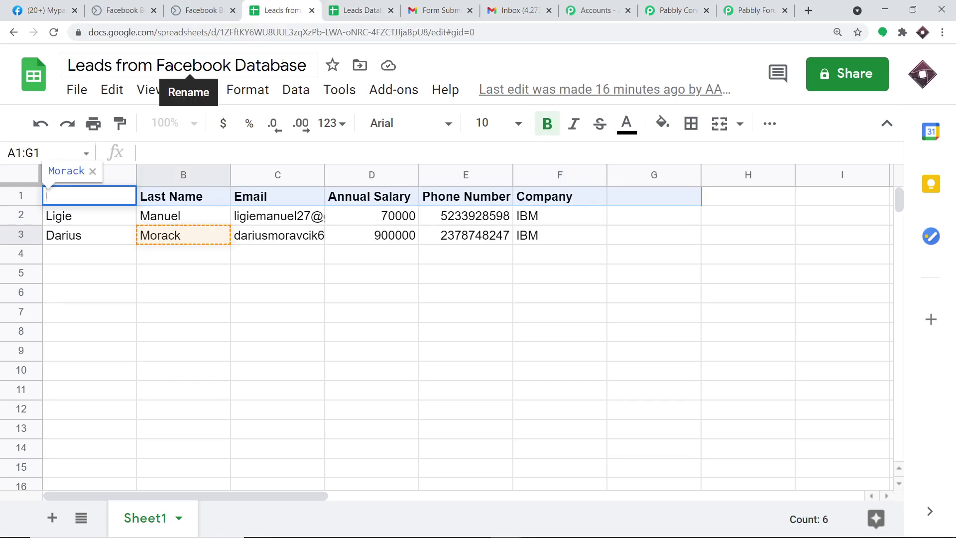
left_click(312, 11)
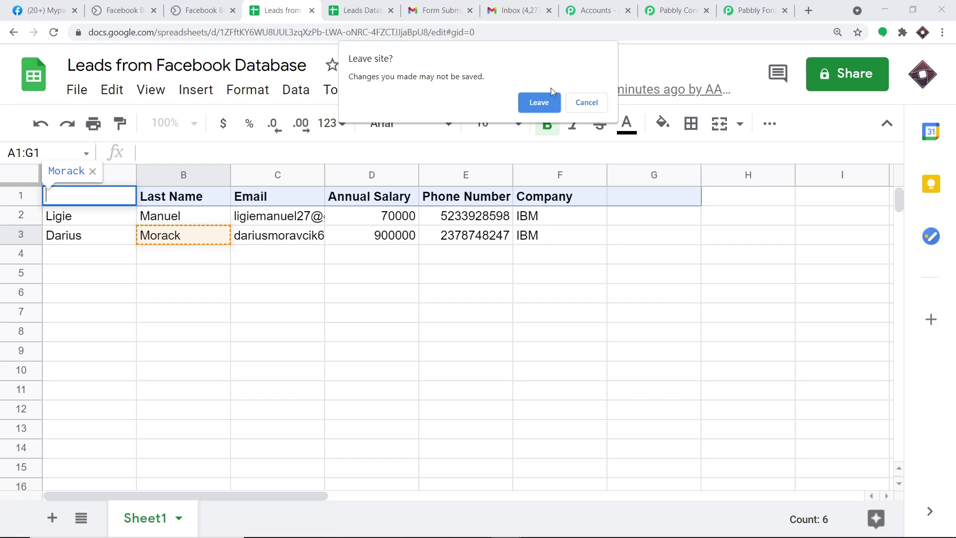
left_click(539, 102)
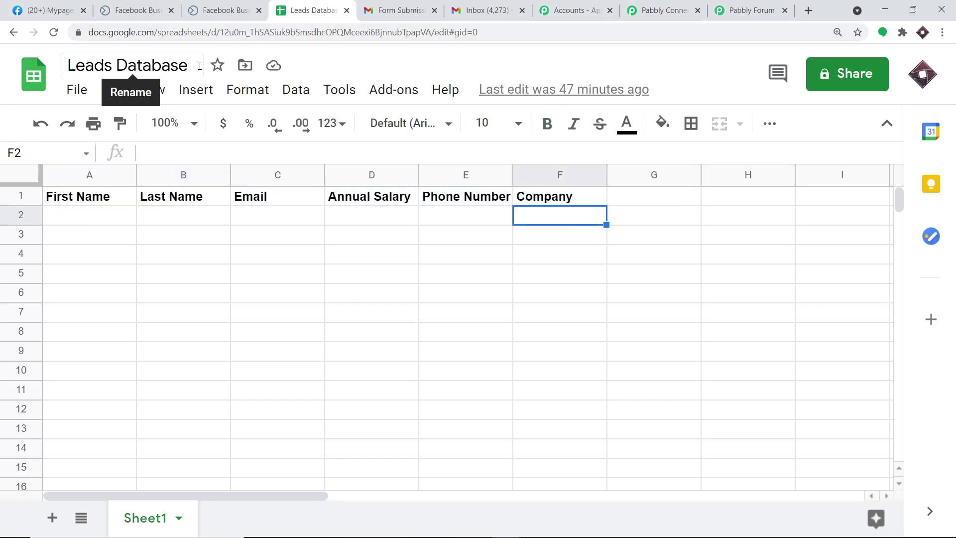
left_click(653, 5)
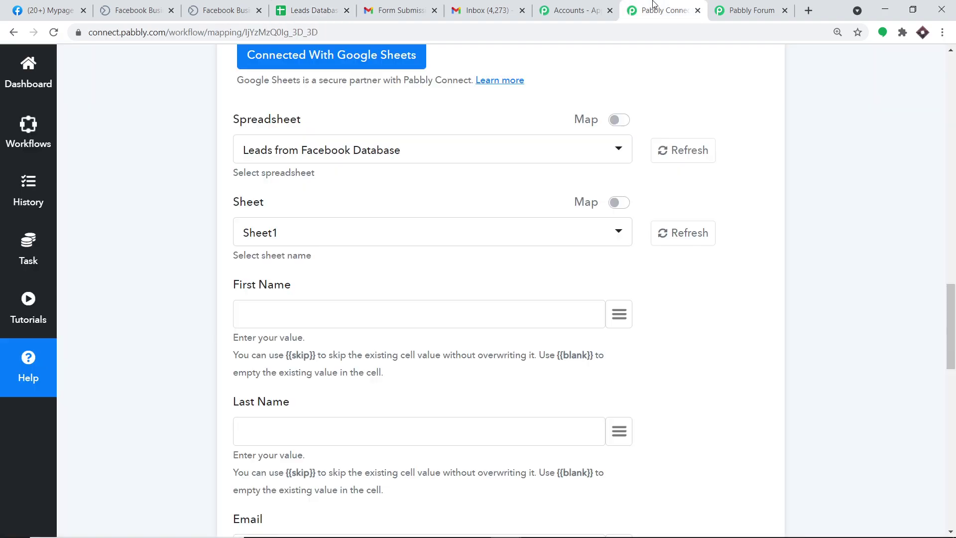
Select Leads Database as the Add New Row spreadsheet and check its column headers
left_click(315, 149)
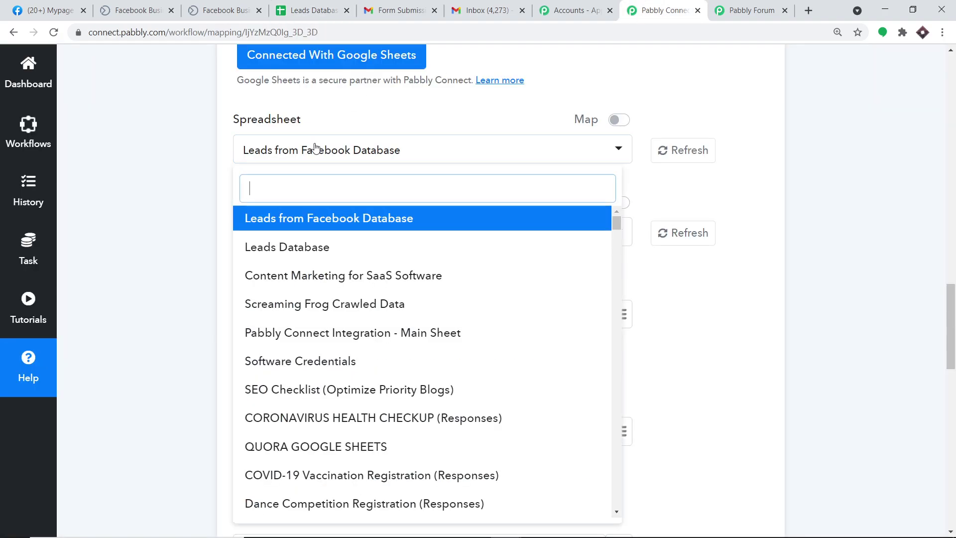
left_click(299, 247)
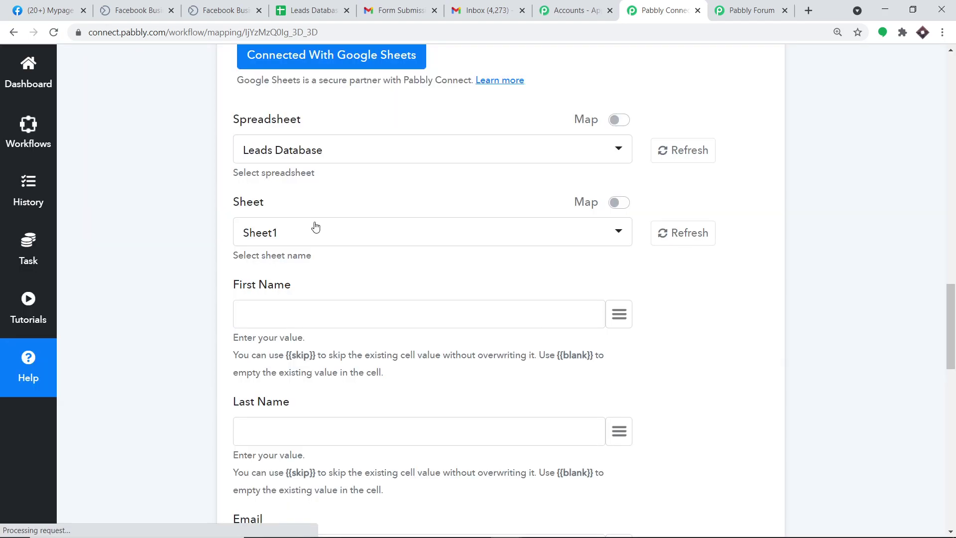
scroll(301, 204, "down", 1)
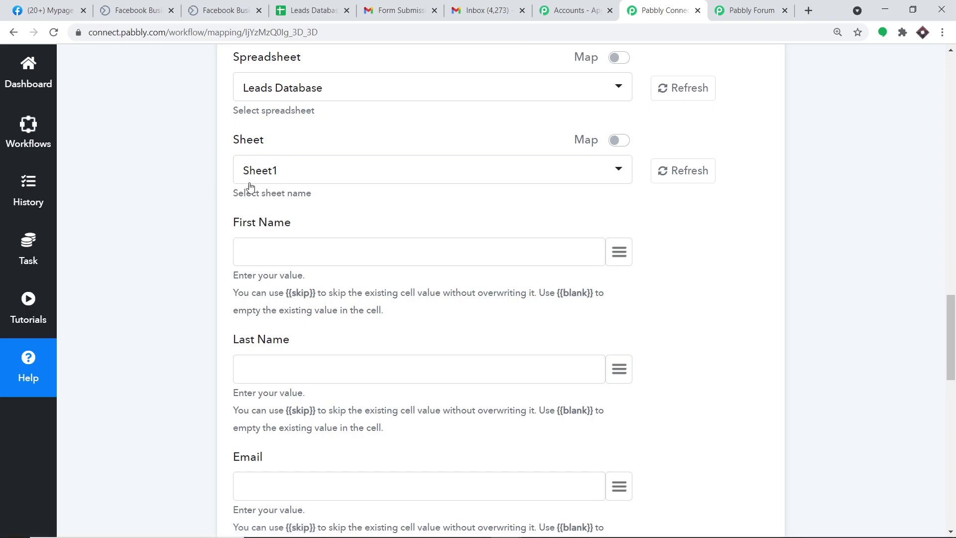
key("ctrl+4")
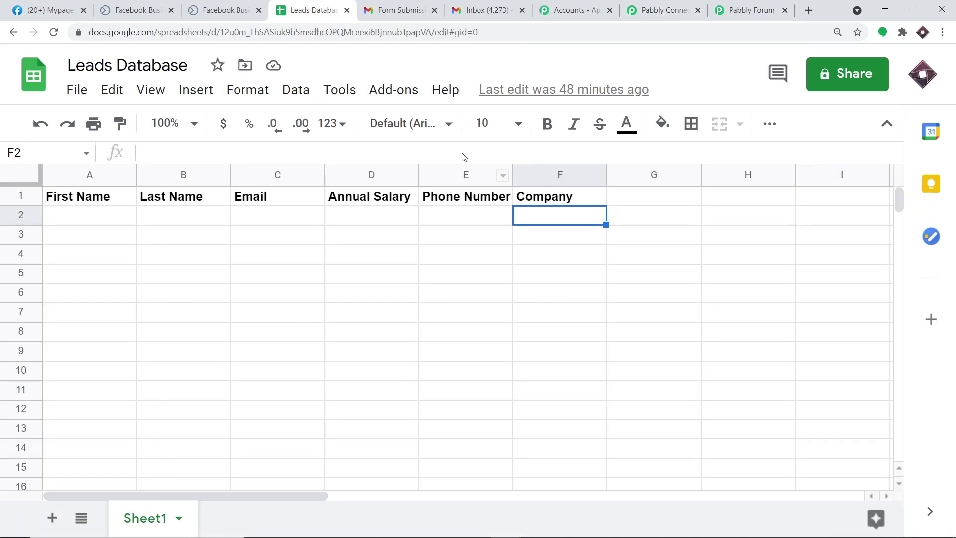
left_click(650, 7)
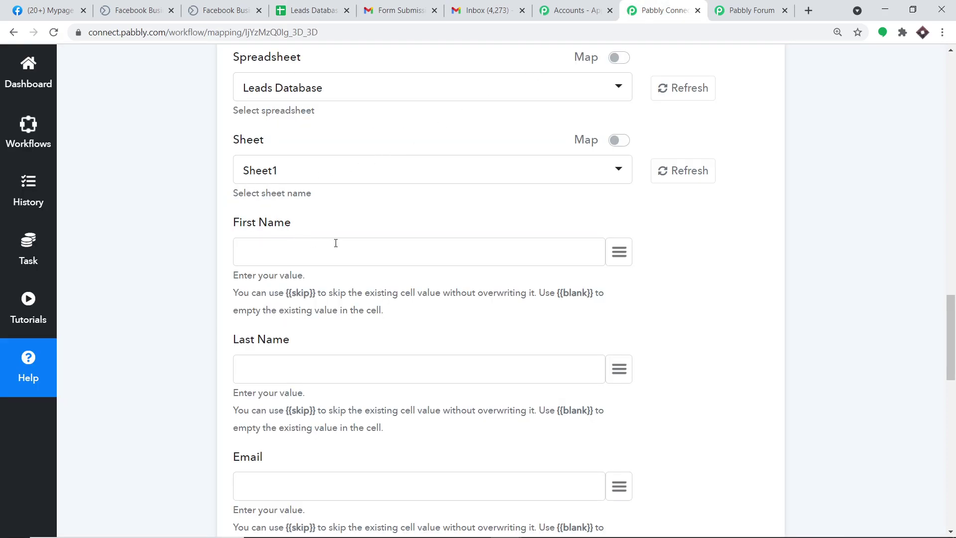
scroll(329, 242, "down", 1)
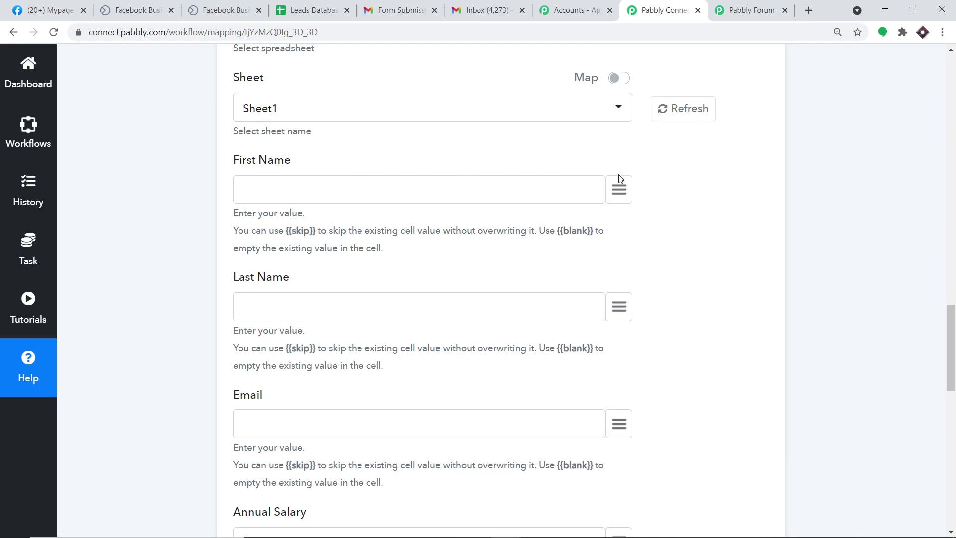
Map the lead's first_name, last_name and email into the First Name, Last Name and Email columns
left_click(620, 196)
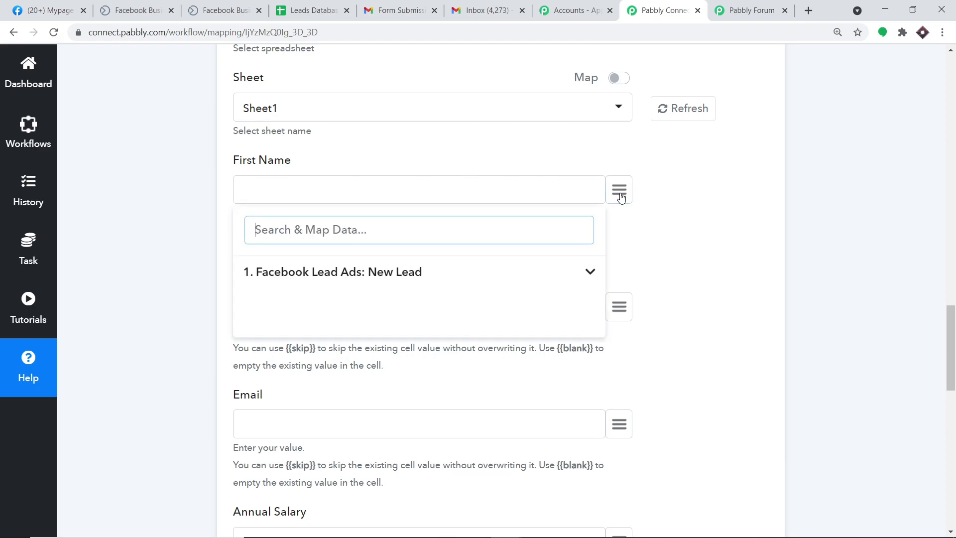
left_click(408, 273)
scroll(472, 333, "down", 3)
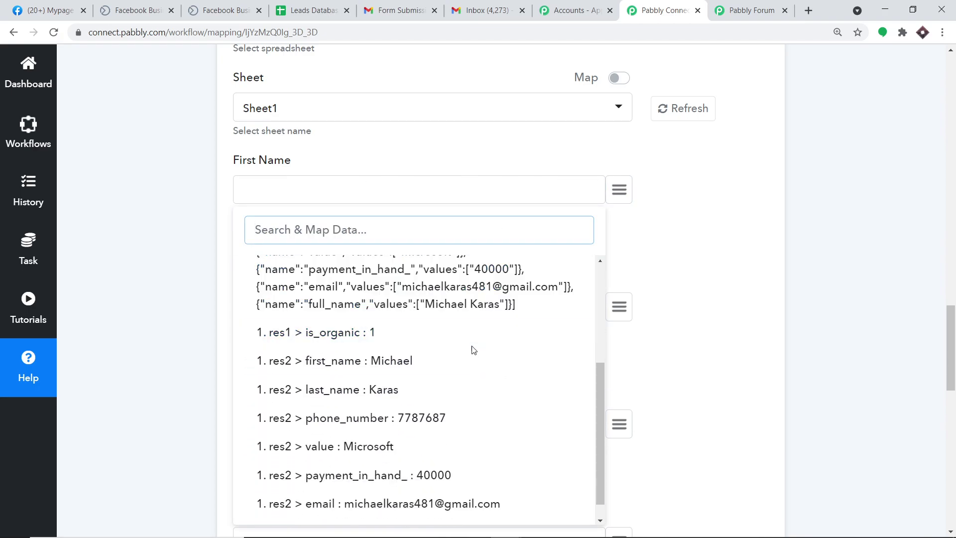
scroll(470, 355, "down", 1)
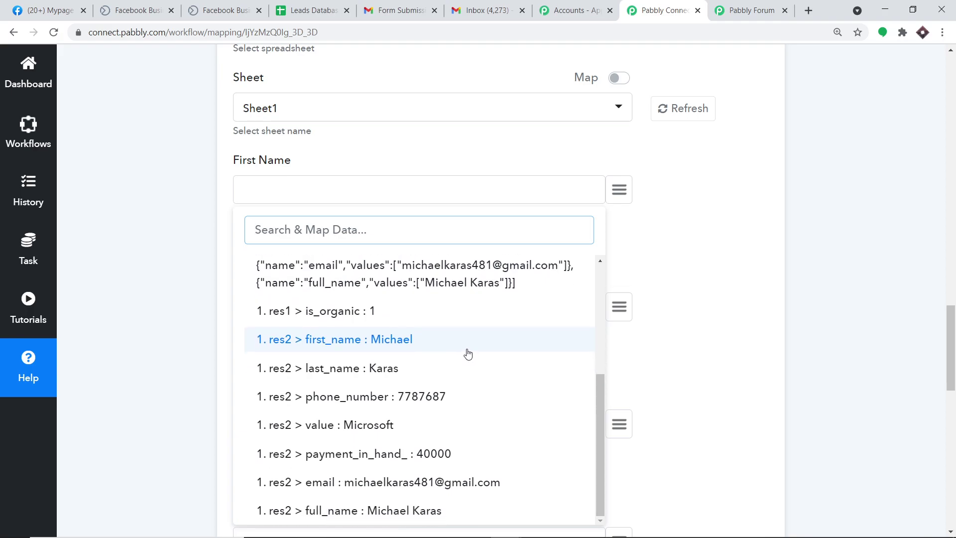
left_click(468, 352)
scroll(478, 339, "down", 2)
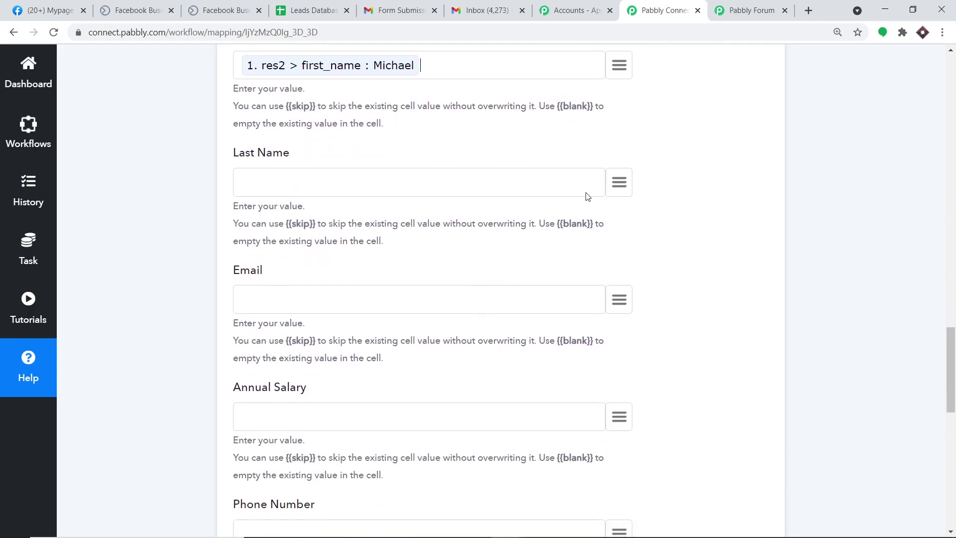
left_click(618, 184)
left_click(416, 265)
scroll(399, 329, "down", 4)
left_click(421, 383)
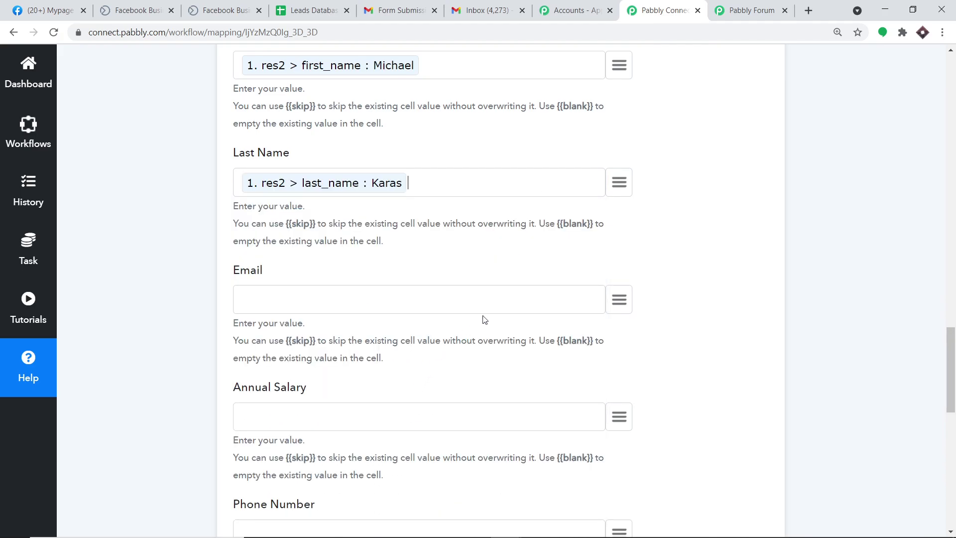
scroll(485, 320, "down", 2)
left_click(619, 176)
left_click(397, 257)
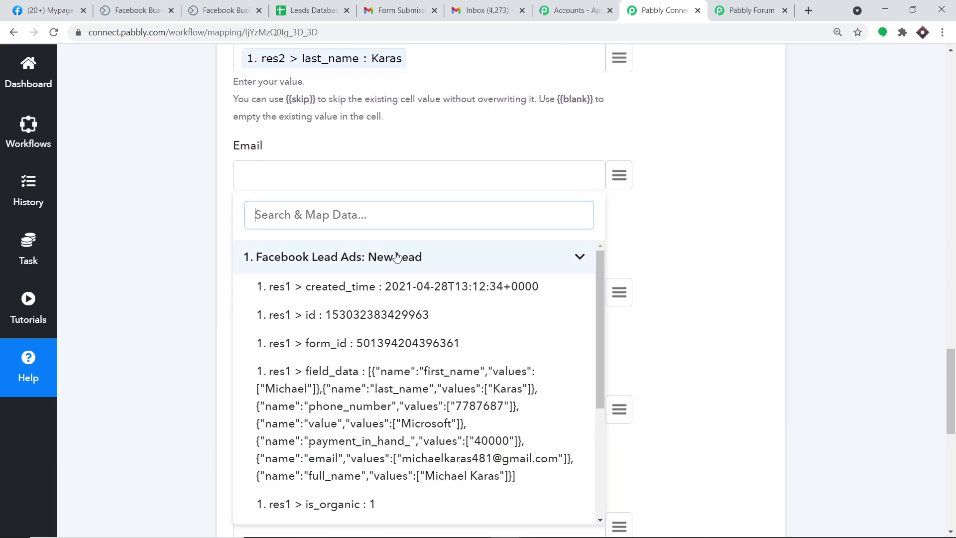
scroll(442, 416, "down", 4)
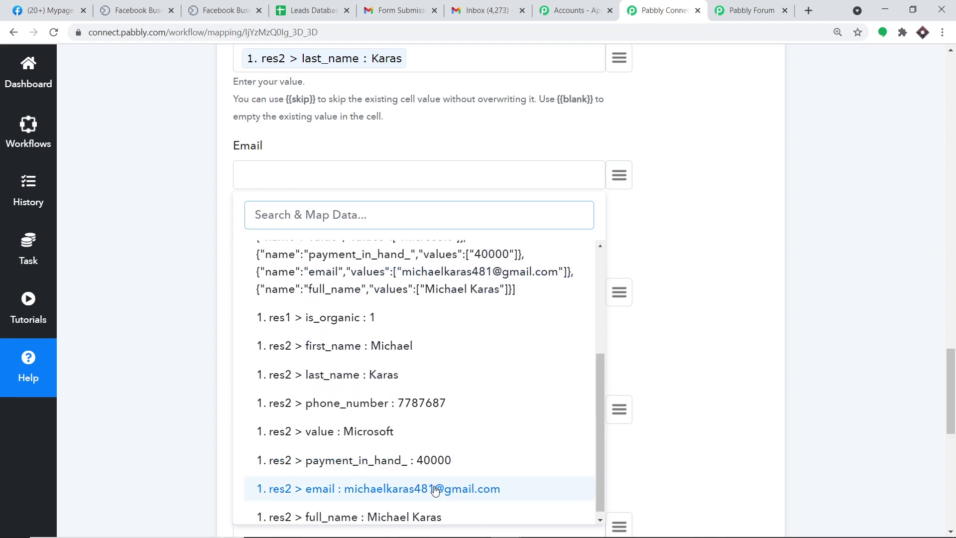
left_click(435, 489)
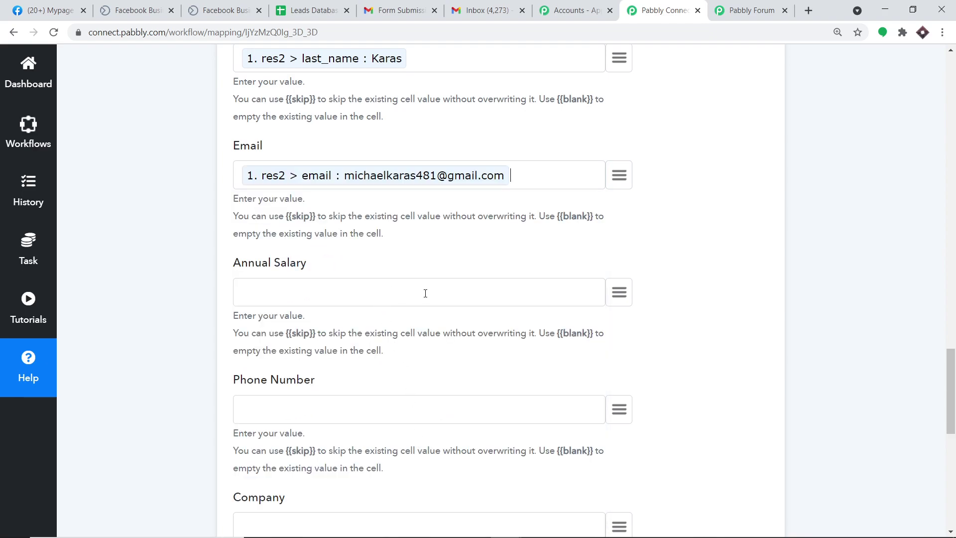
scroll(422, 294, "down", 1)
Map payment_in_hand_ into Annual Salary, the phone number into Phone Number, and the Microsoft value into Company
left_click(619, 230)
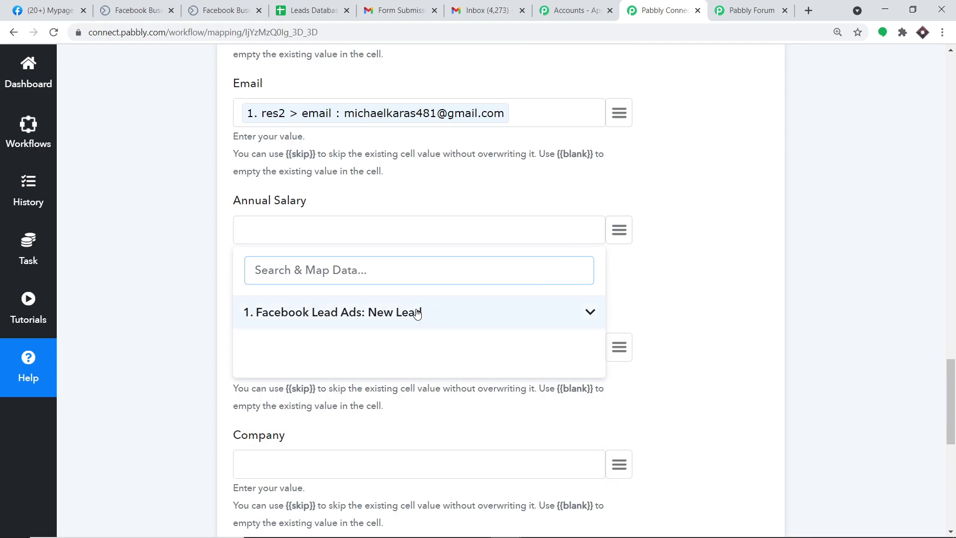
scroll(478, 393, "down", 5)
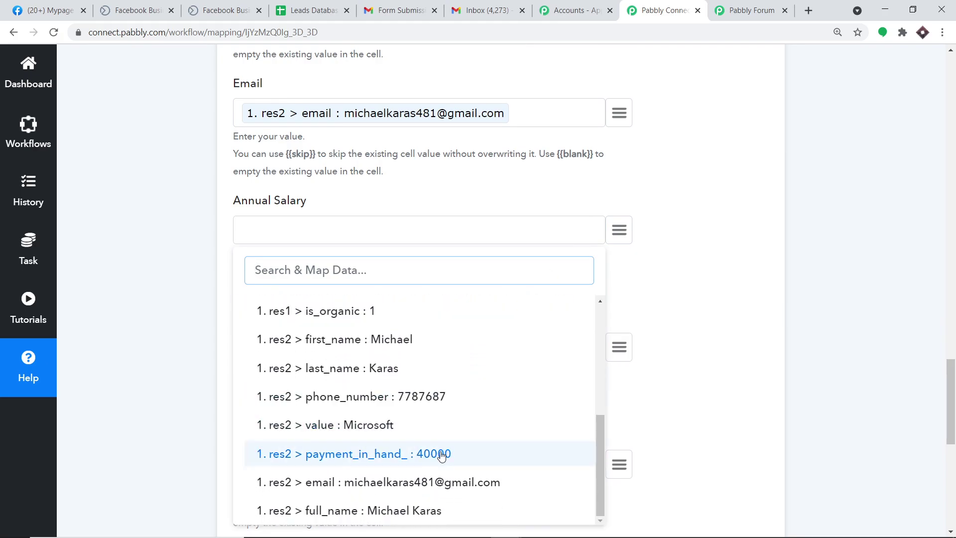
left_click(444, 459)
scroll(422, 384, "down", 2)
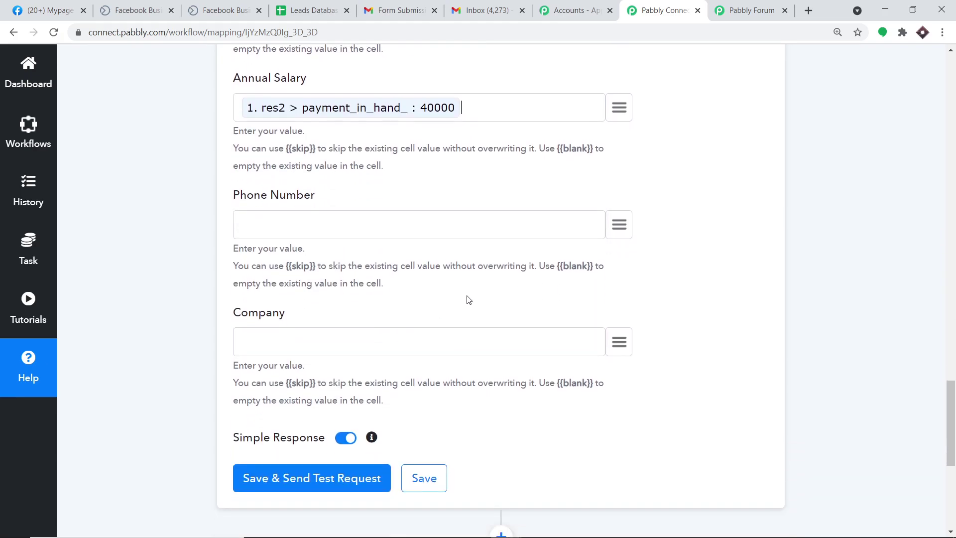
left_click(617, 223)
scroll(434, 422, "down", 5)
left_click(377, 451)
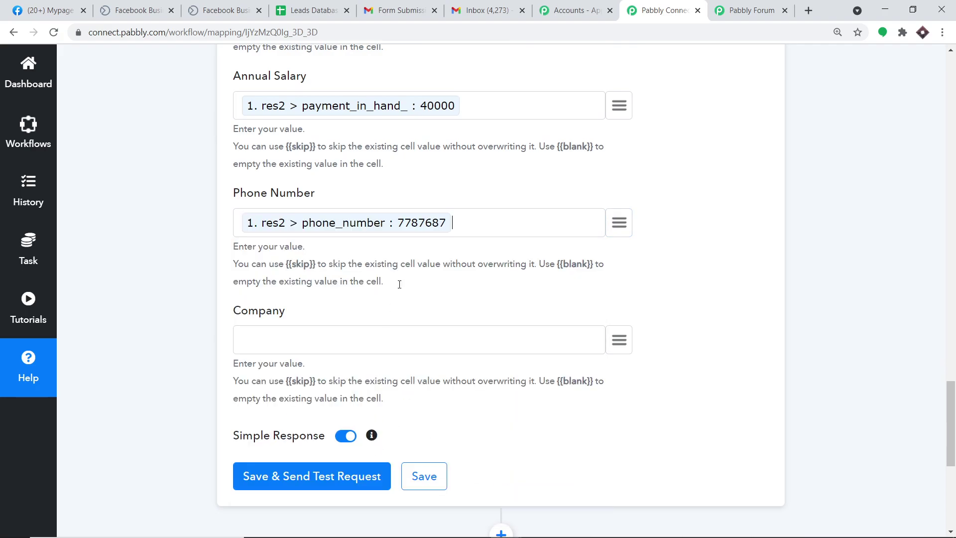
scroll(448, 226, "down", 1)
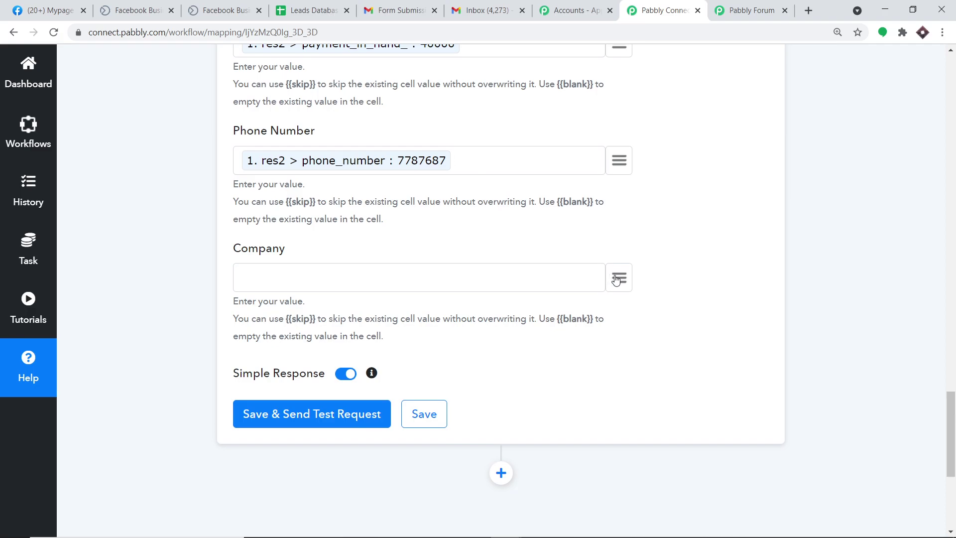
left_click(618, 277)
scroll(428, 463, "down", 5)
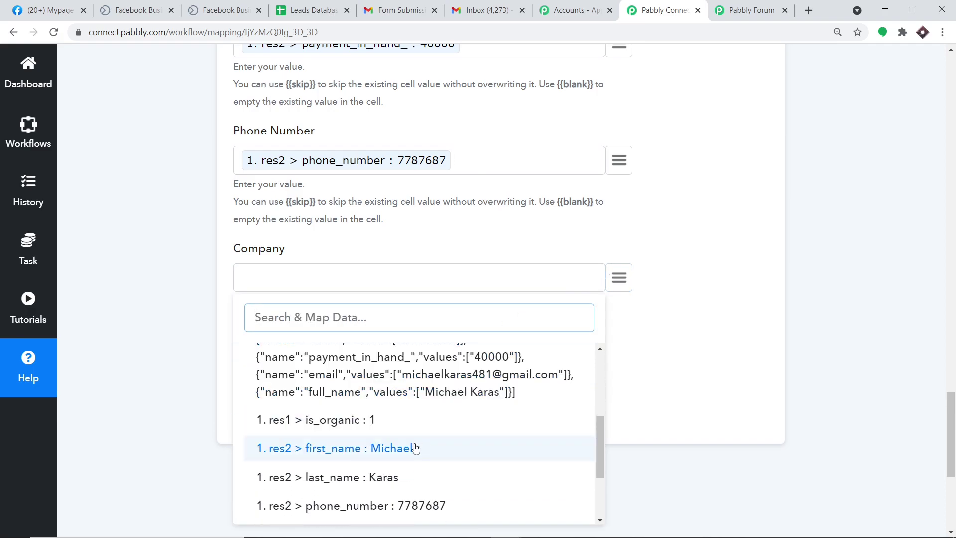
left_click(431, 476)
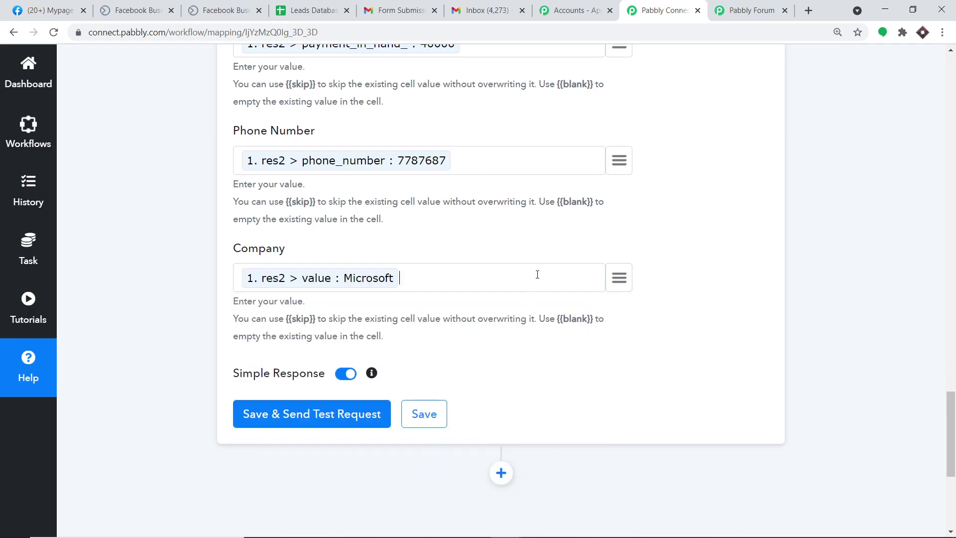
scroll(536, 286, "up", 1)
scroll(536, 285, "up", 8)
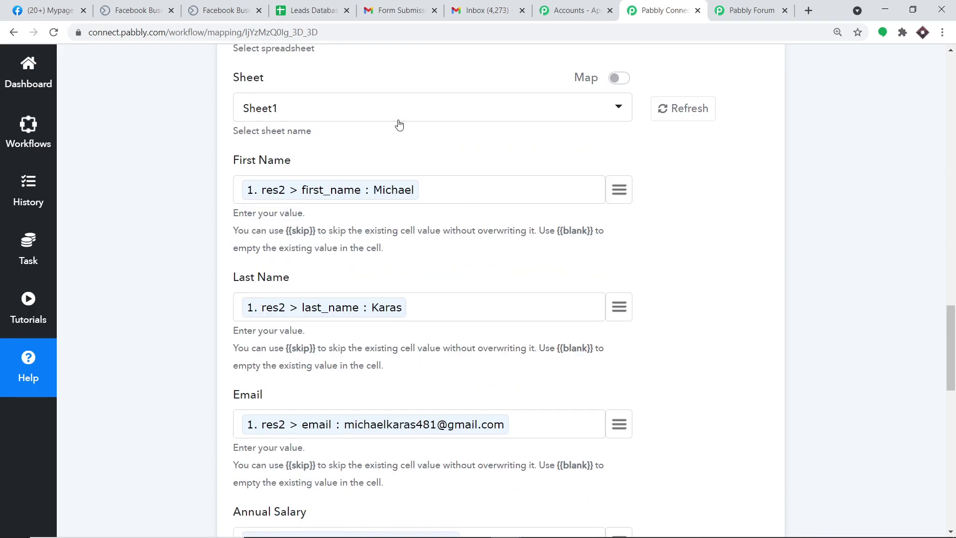
scroll(481, 236, "down", 10)
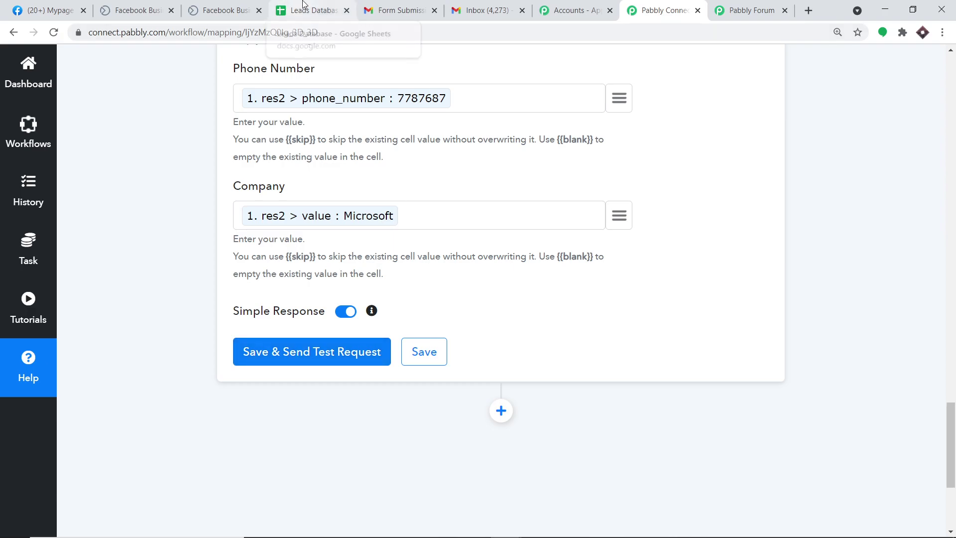
Save and test the Add New Row step, then view the Leads Database sheet
left_click(307, 350)
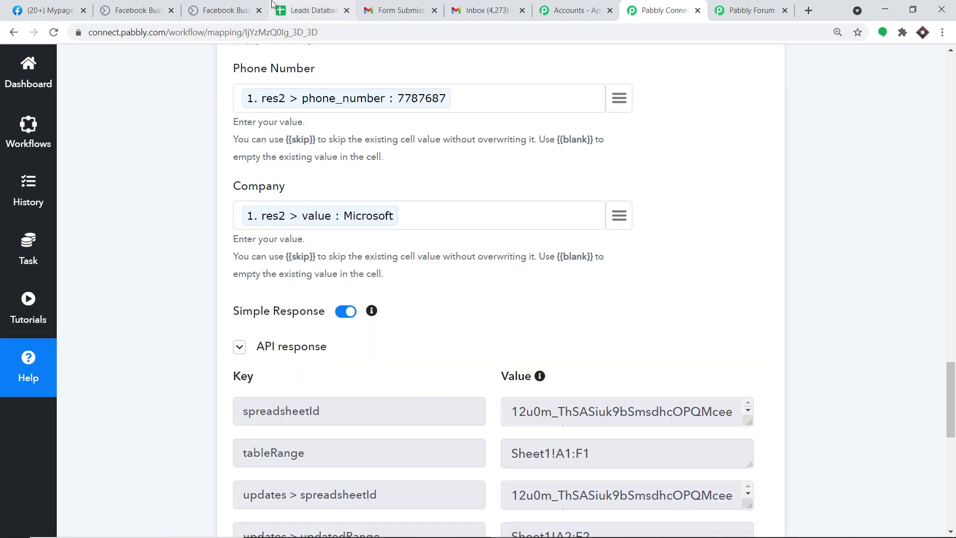
left_click(313, 10)
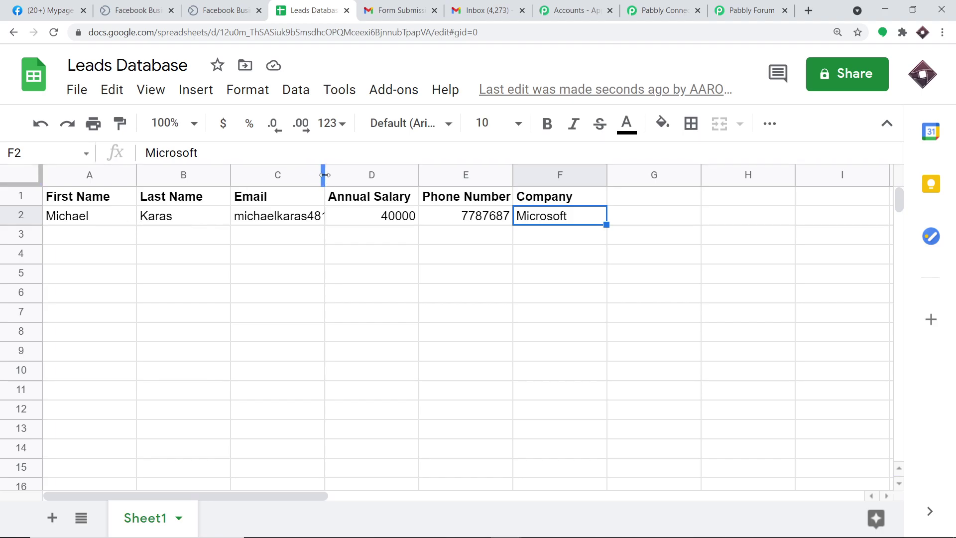
Widen column C in Leads Database so the full email address shows
left_click_drag(358, 177, 359, 176)
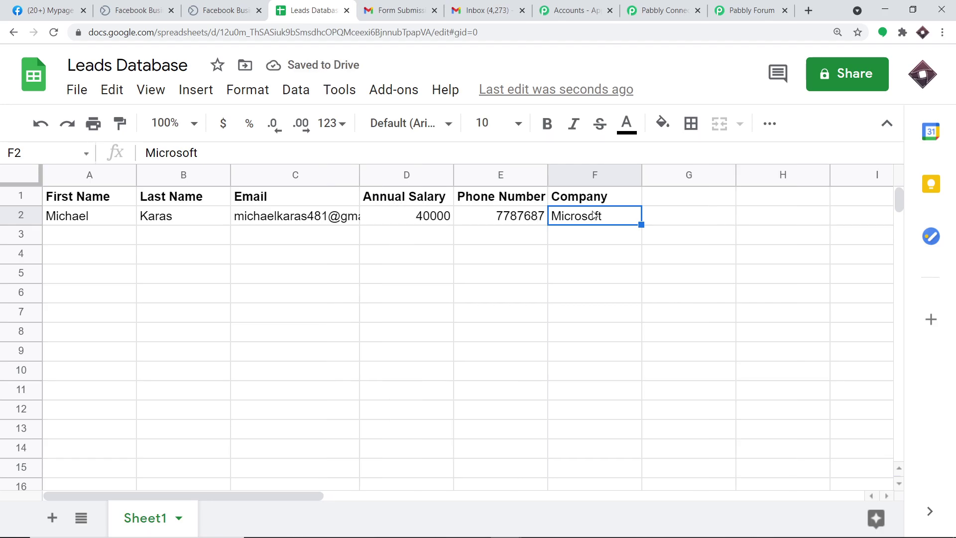
Add a new action step after the Sheets step and choose Gmail as its app
left_click(667, 6)
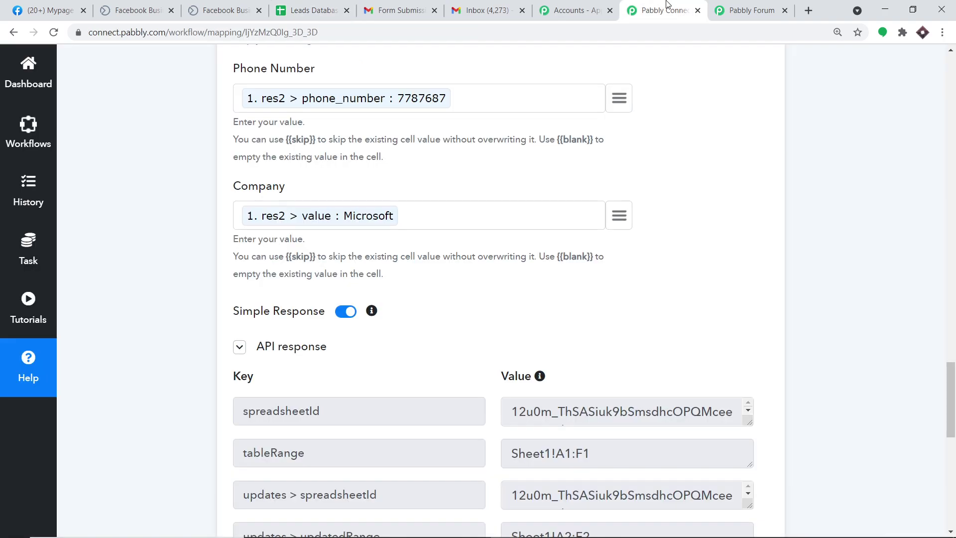
scroll(646, 258, "up", 7)
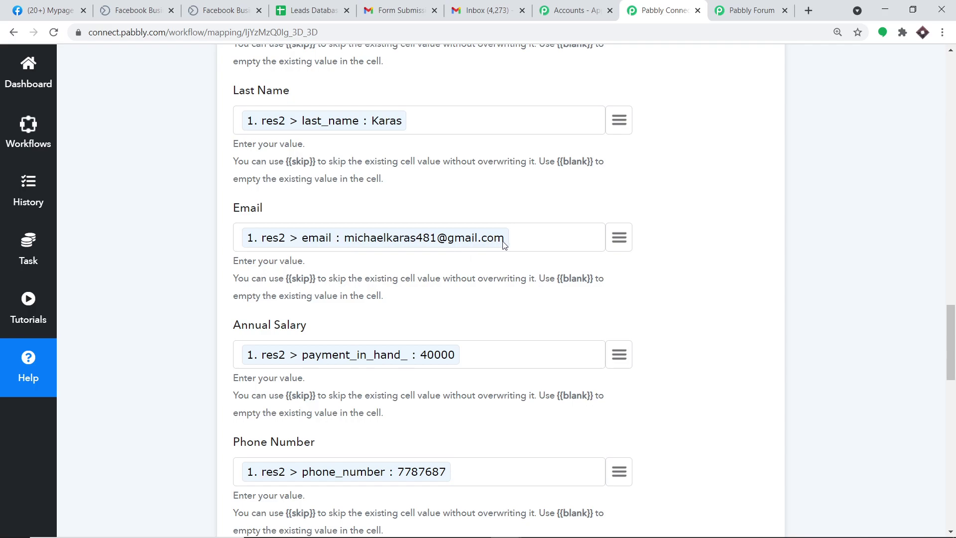
left_click_drag(952, 332, 951, 459)
left_click(501, 297)
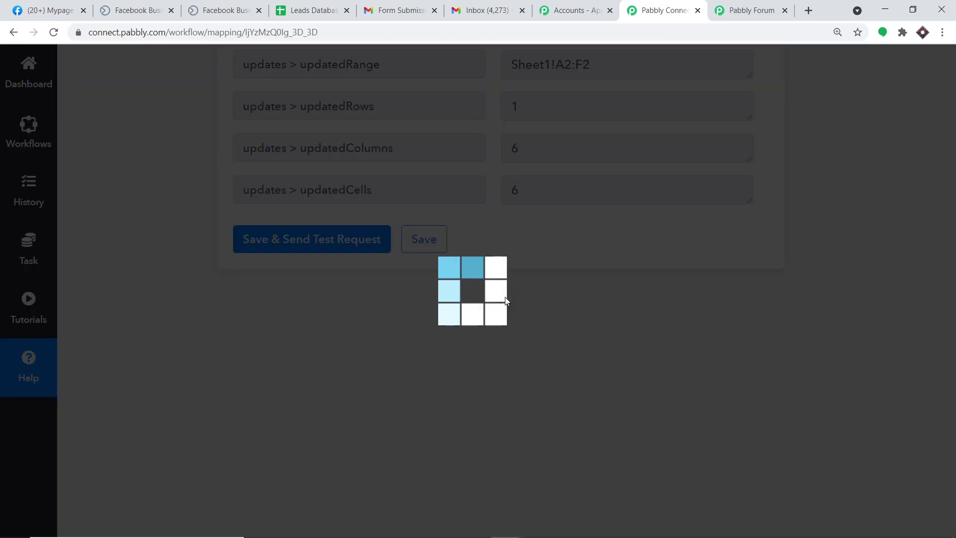
scroll(614, 284, "down", 3)
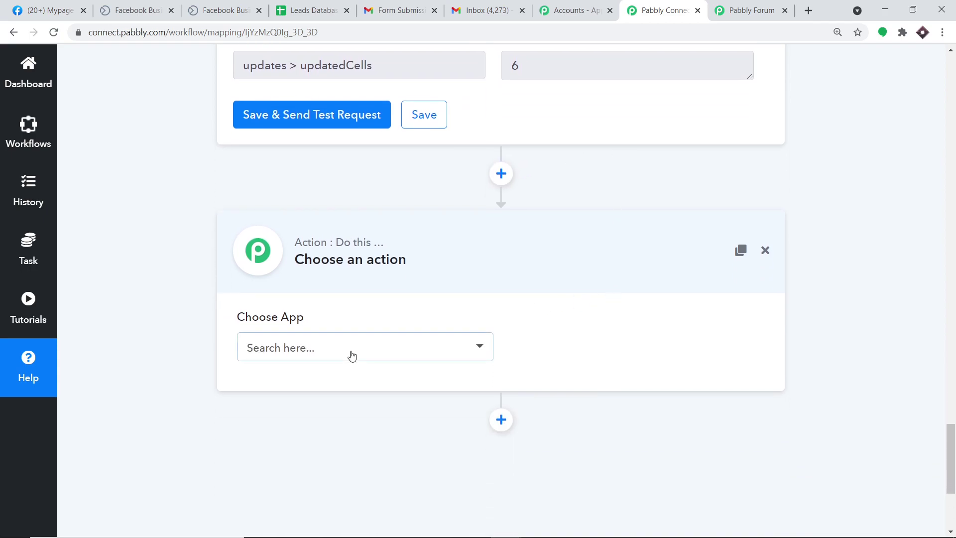
left_click(356, 347)
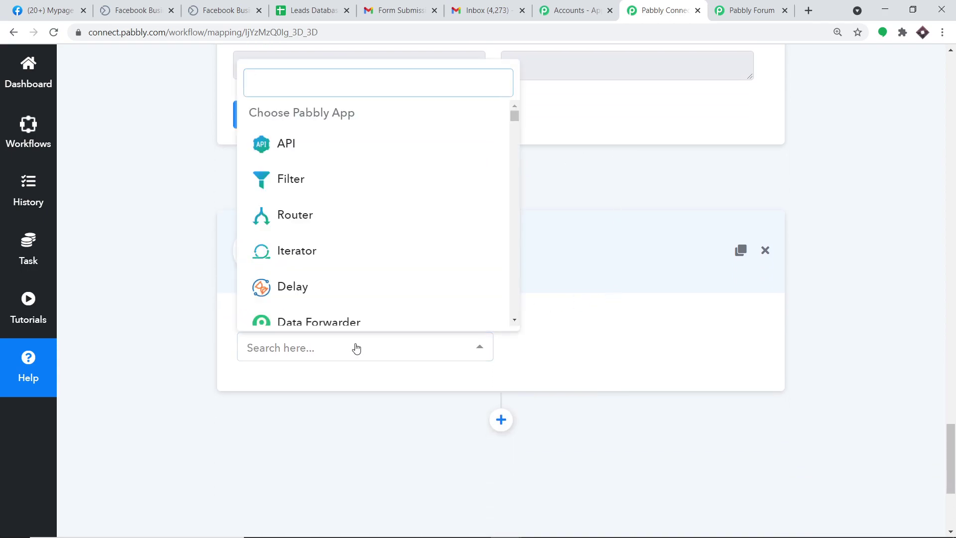
type("gmail")
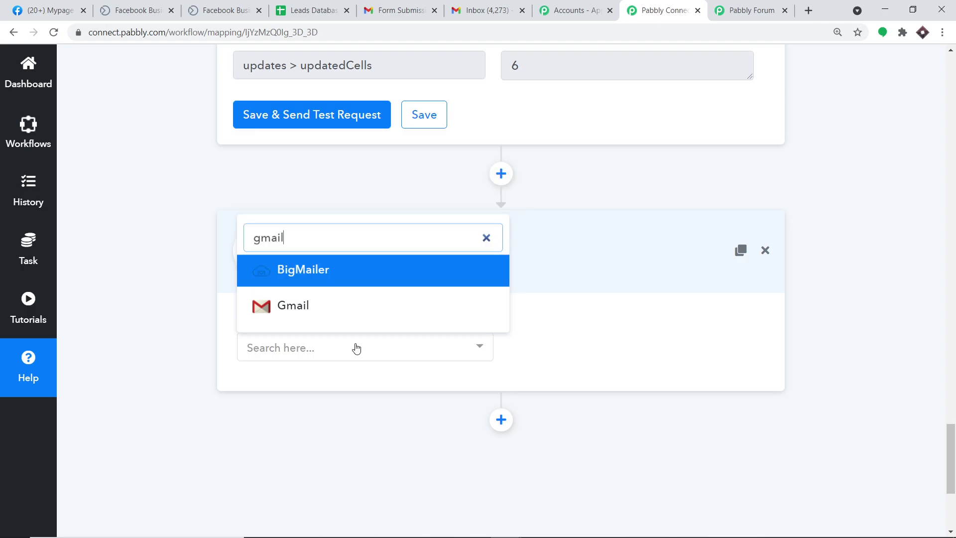
left_click(360, 309)
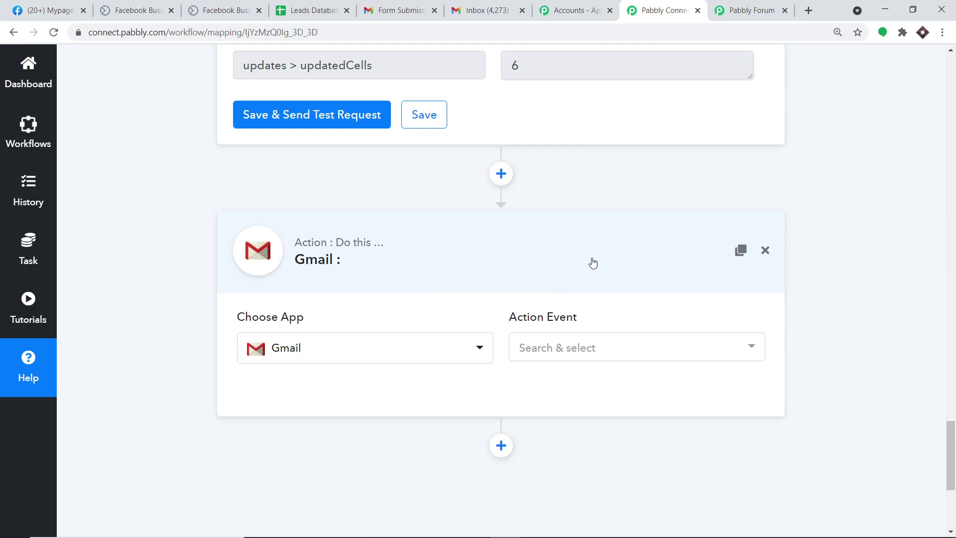
Set the Gmail action event to Send an Email and start connecting a Gmail account
left_click(594, 349)
left_click(597, 178)
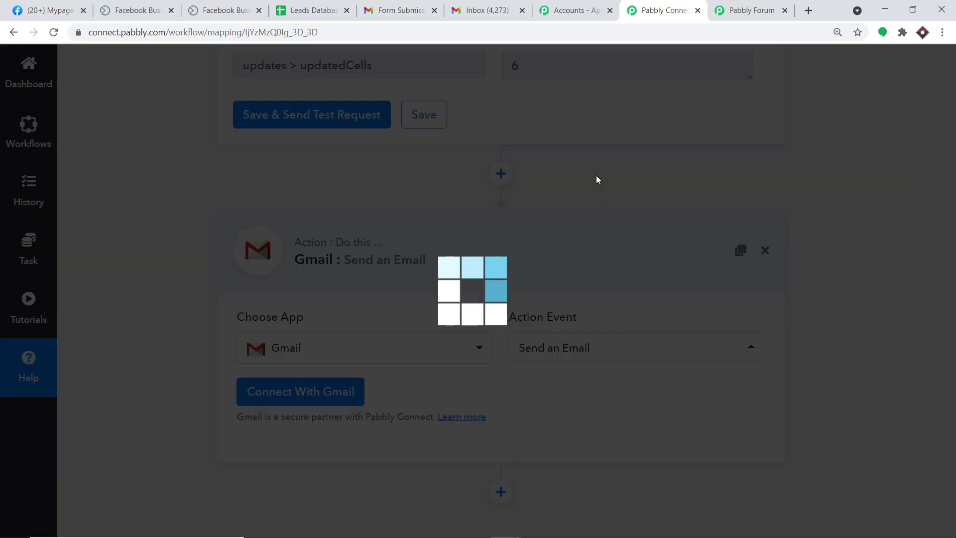
left_click(292, 395)
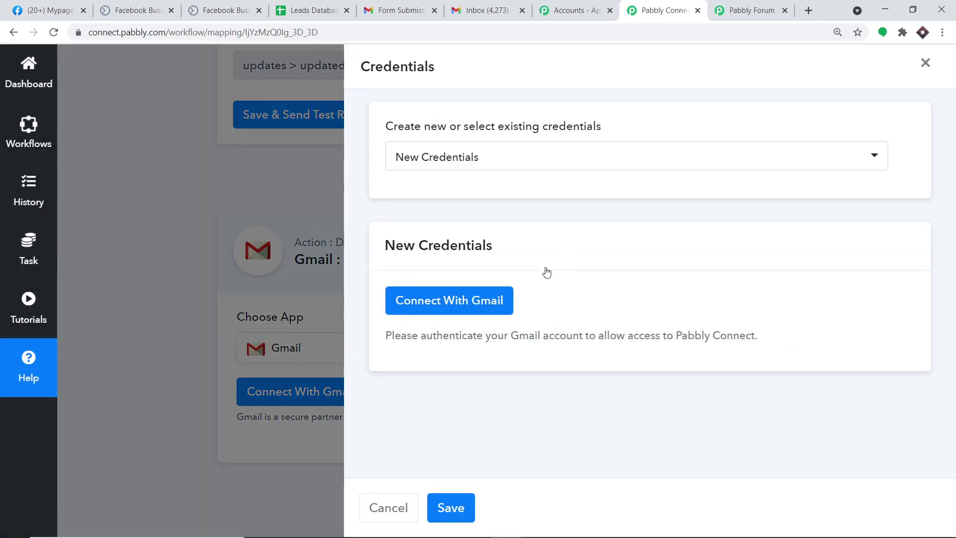
Sign in with the Google account and allow Pabbly Connect to access Gmail
left_click(473, 310)
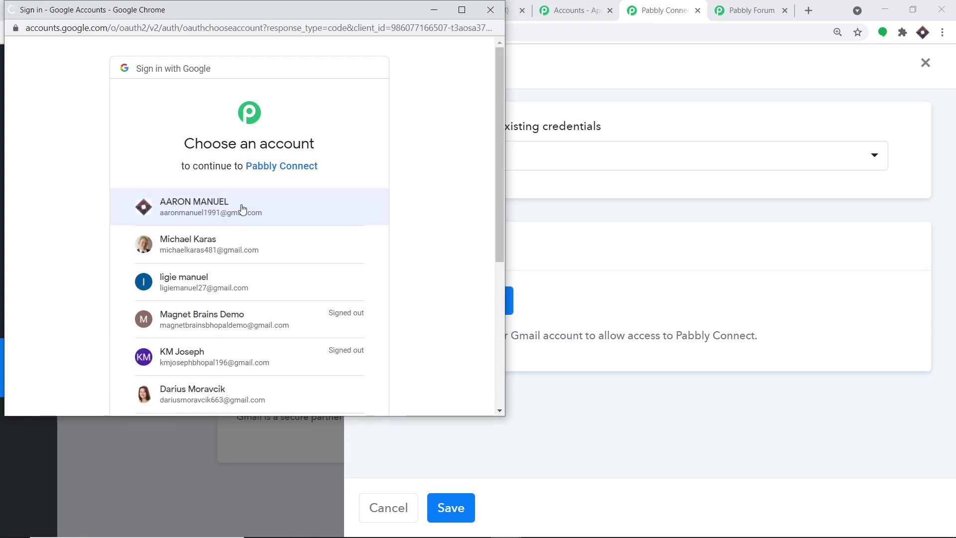
left_click(242, 208)
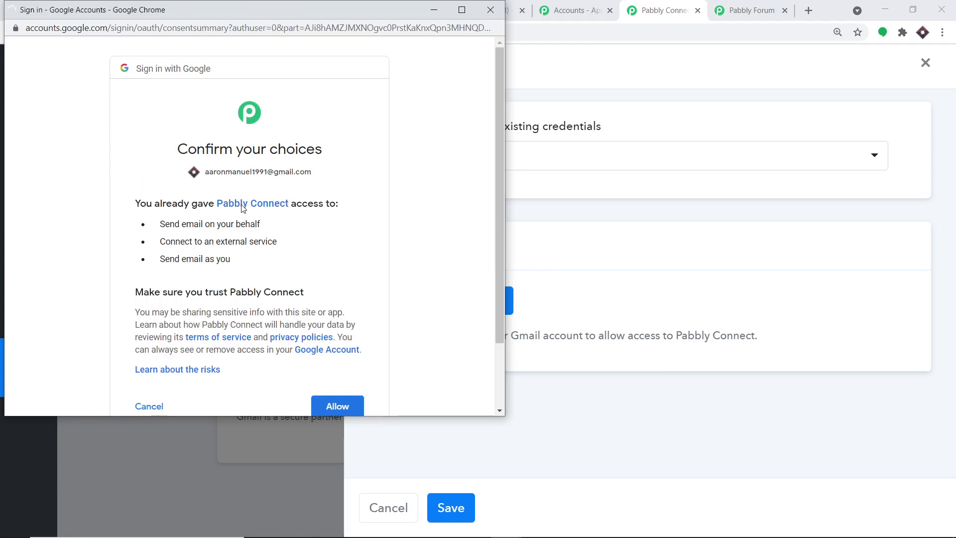
scroll(258, 219, "down", 2)
left_click(331, 324)
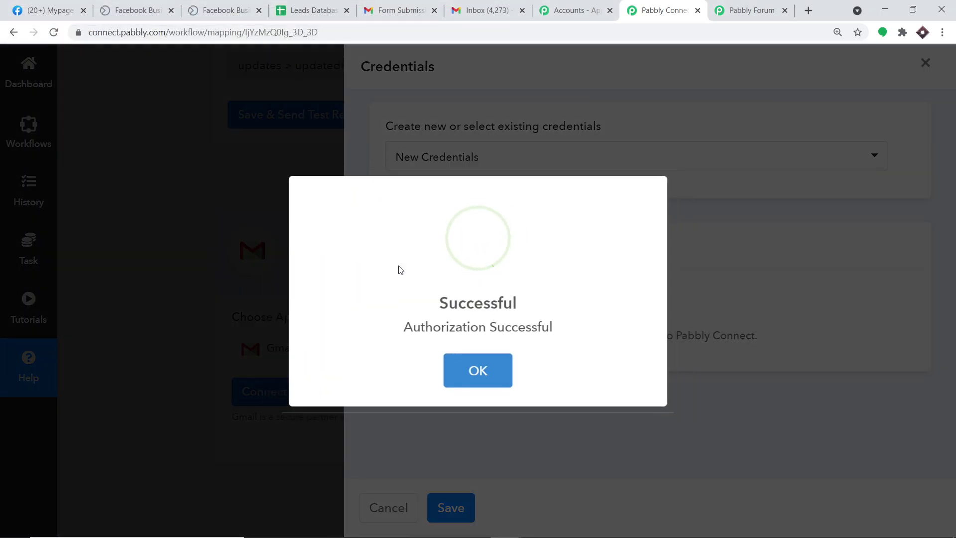
Dismiss the Authorization Successful message and bring the Gmail email fields into view
left_click(481, 373)
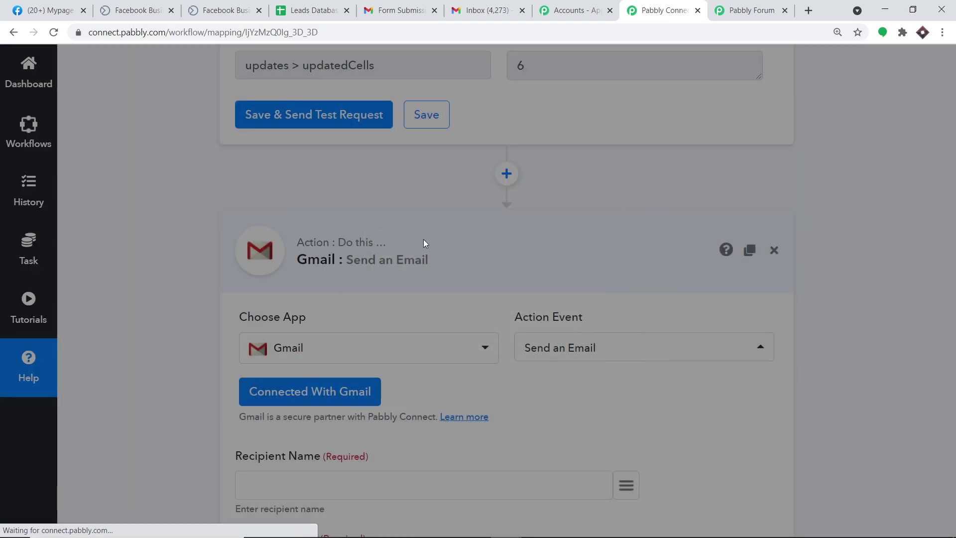
scroll(557, 254, "down", 9)
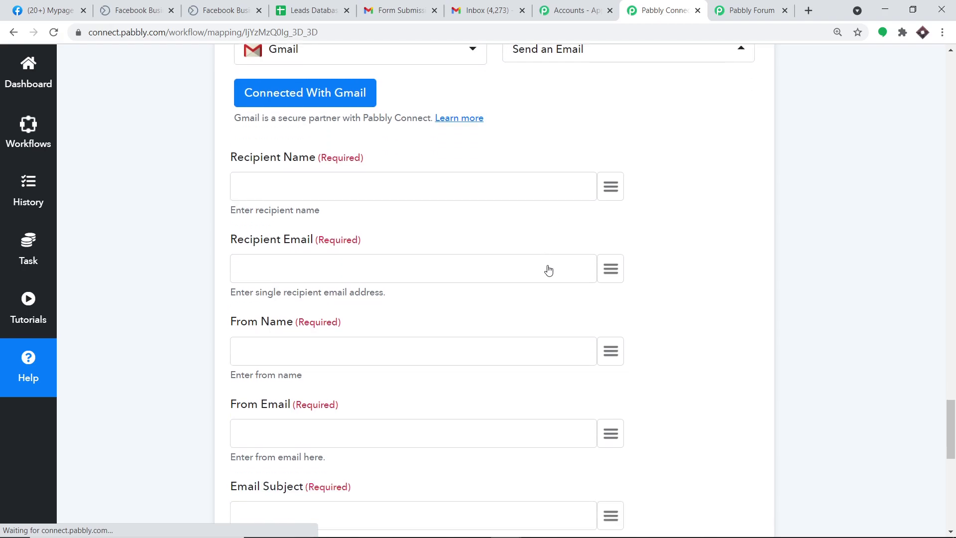
scroll(533, 284, "down", 3)
scroll(518, 284, "up", 6)
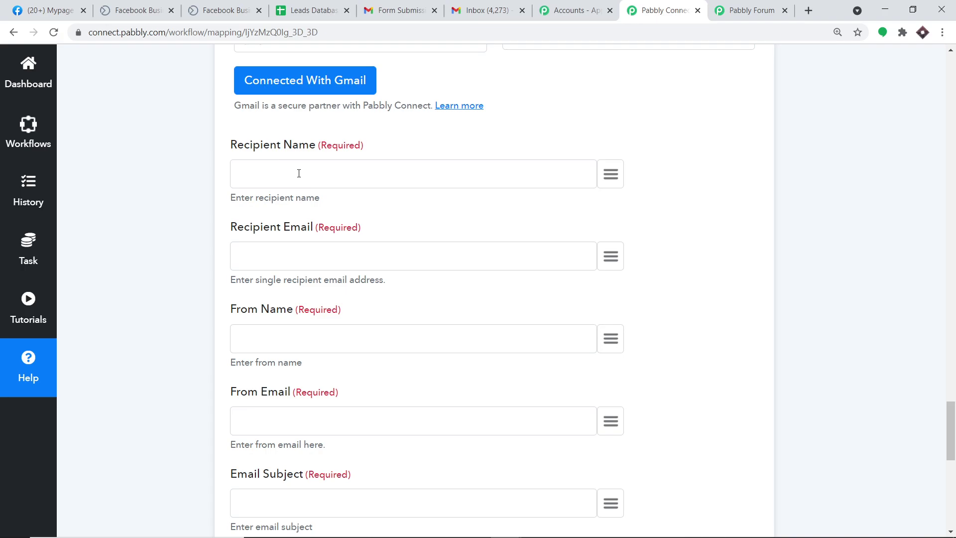
Map the lead's first name into Recipient Name
left_click(611, 174)
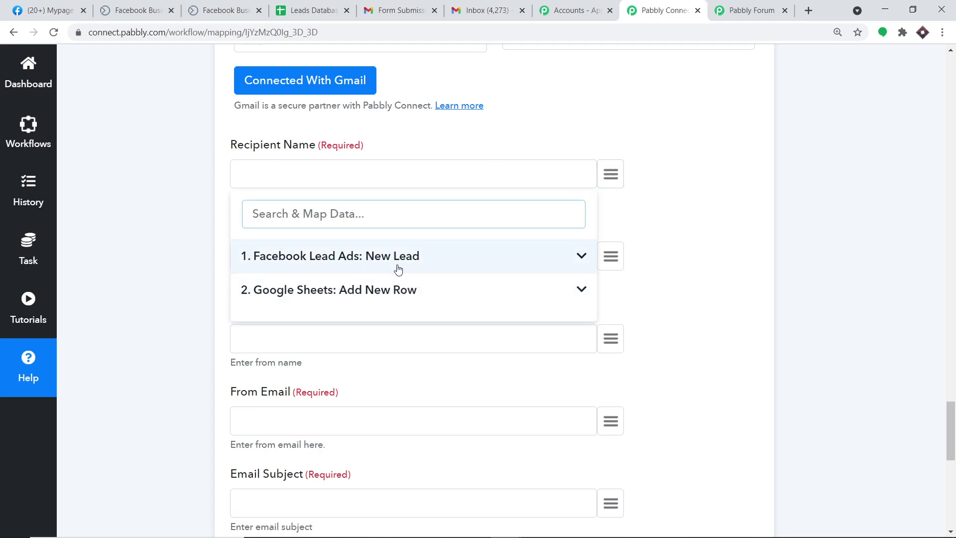
left_click(398, 269)
scroll(456, 334, "down", 5)
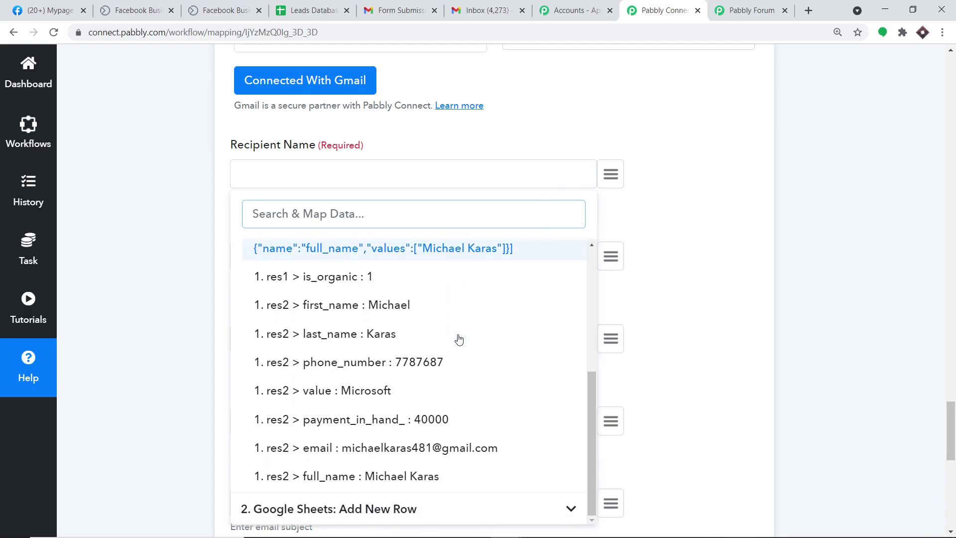
left_click(347, 306)
scroll(493, 228, "down", 3)
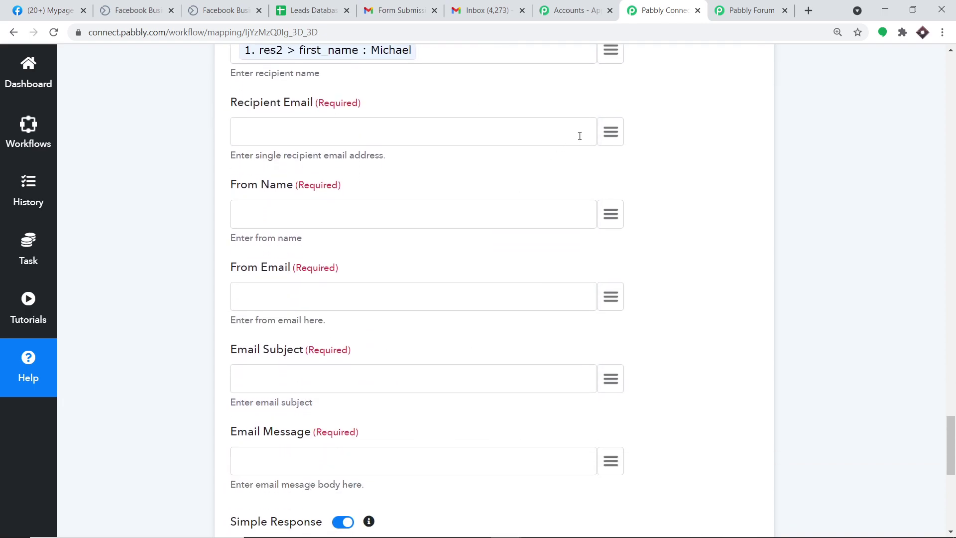
Map the lead's email into Recipient Email and switch From Name to manual entry
left_click(607, 141)
left_click(396, 212)
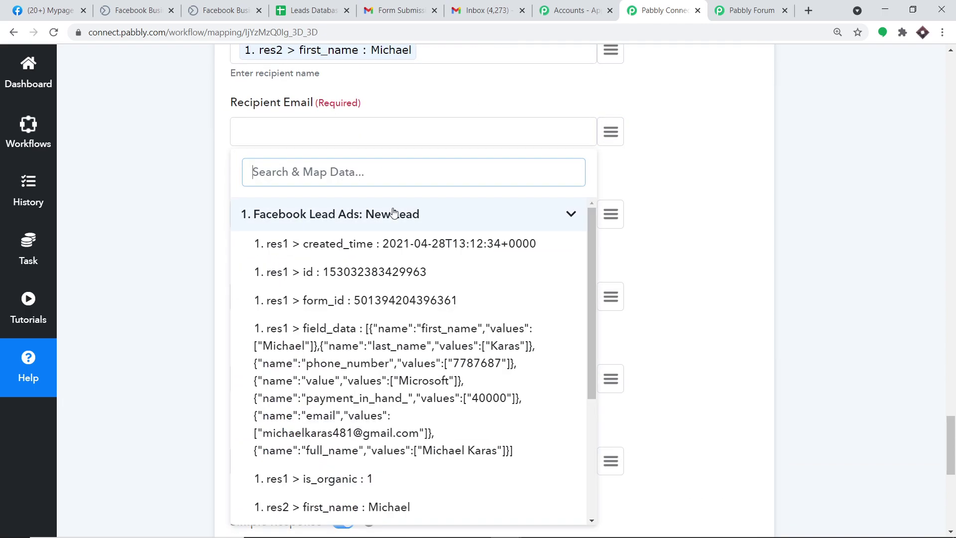
scroll(413, 286, "down", 4)
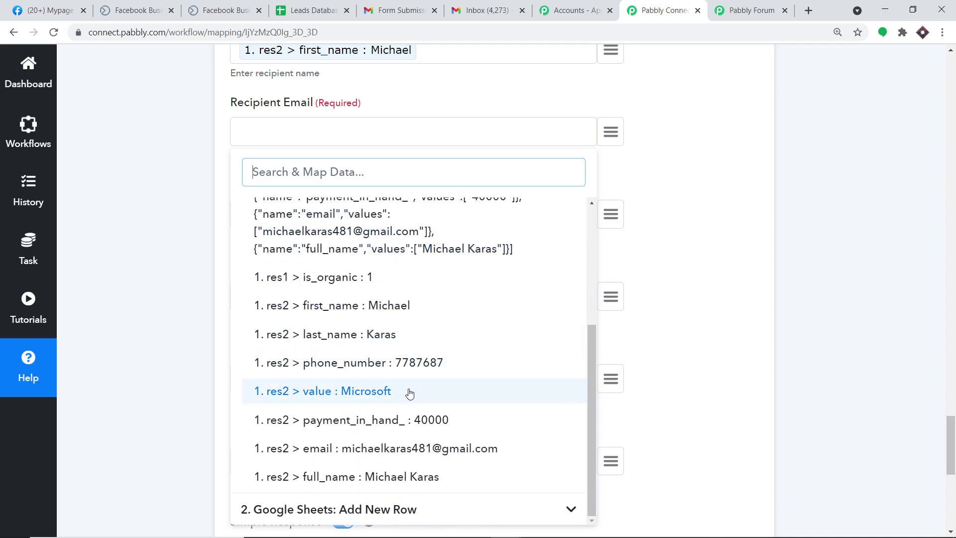
left_click(388, 450)
scroll(354, 174, "down", 2)
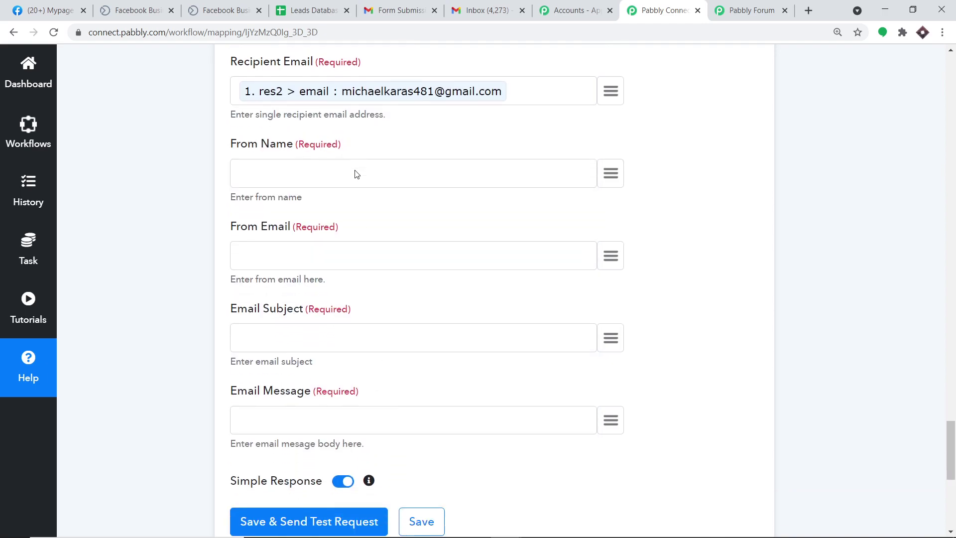
left_click(611, 151)
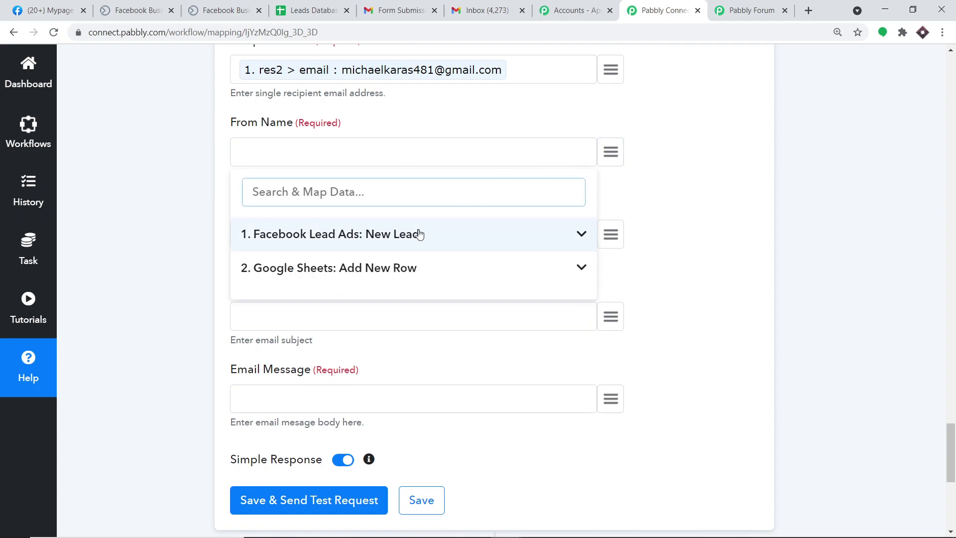
left_click(362, 145)
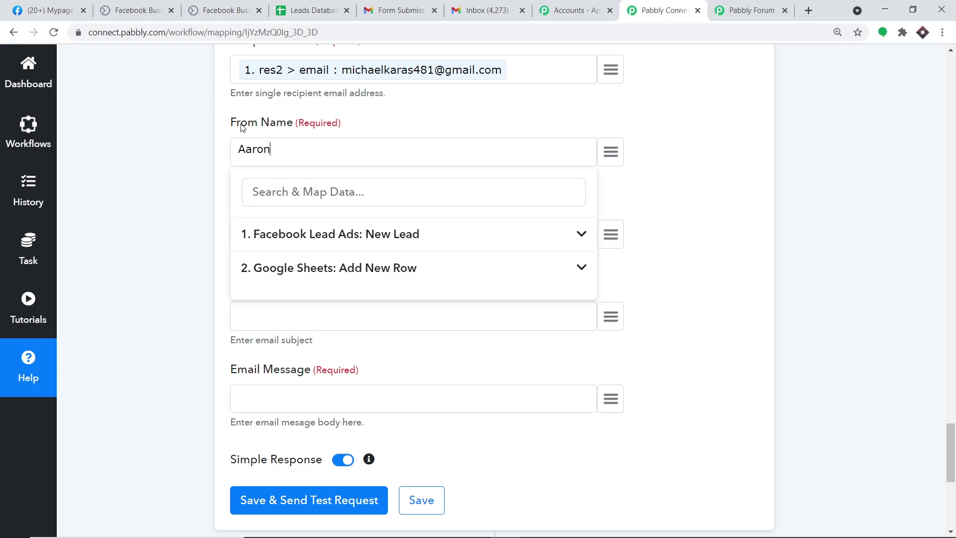
Enter the sender's name in From Name and the sender's e-mail address in From Email
type("Aaron")
left_click(188, 132)
left_click(281, 230)
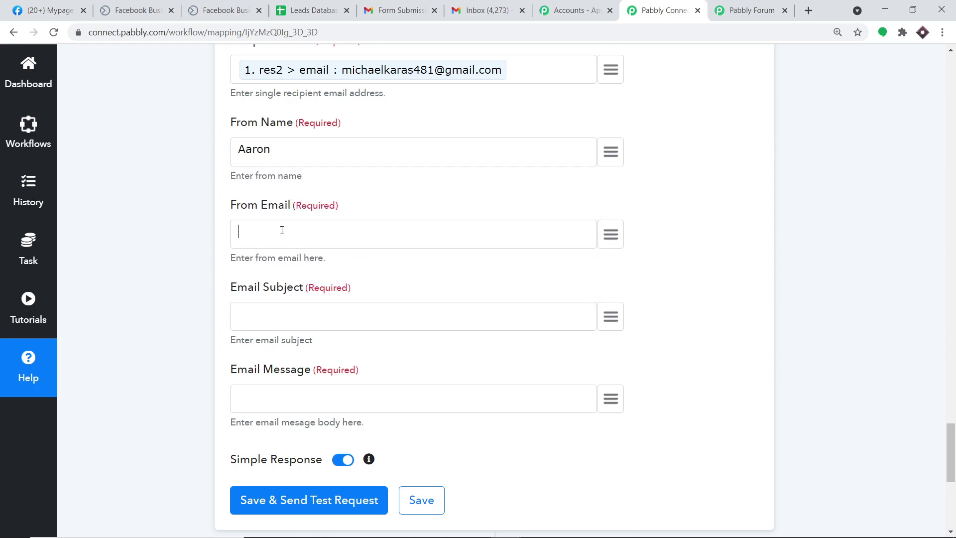
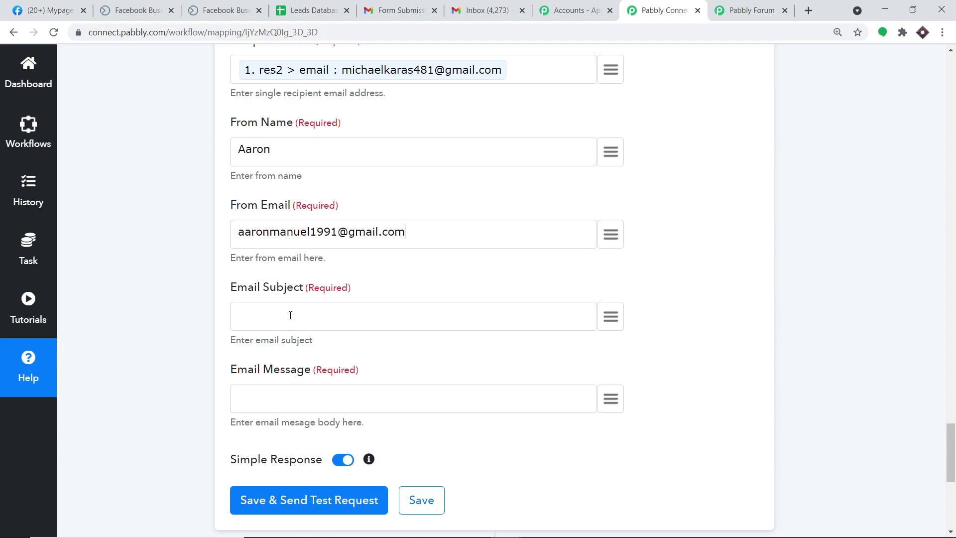
Set the subject to 'Form Submission' and begin the message with 'Hello' and a new line
left_click(292, 314)
type("Form Submission")
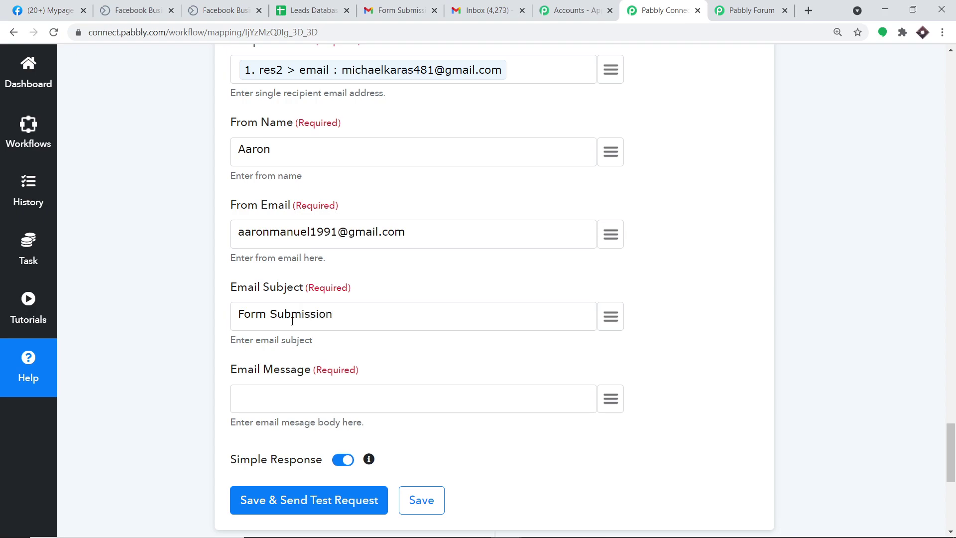
scroll(294, 323, "down", 1)
left_click(295, 337)
type("Hello")
key("Return")
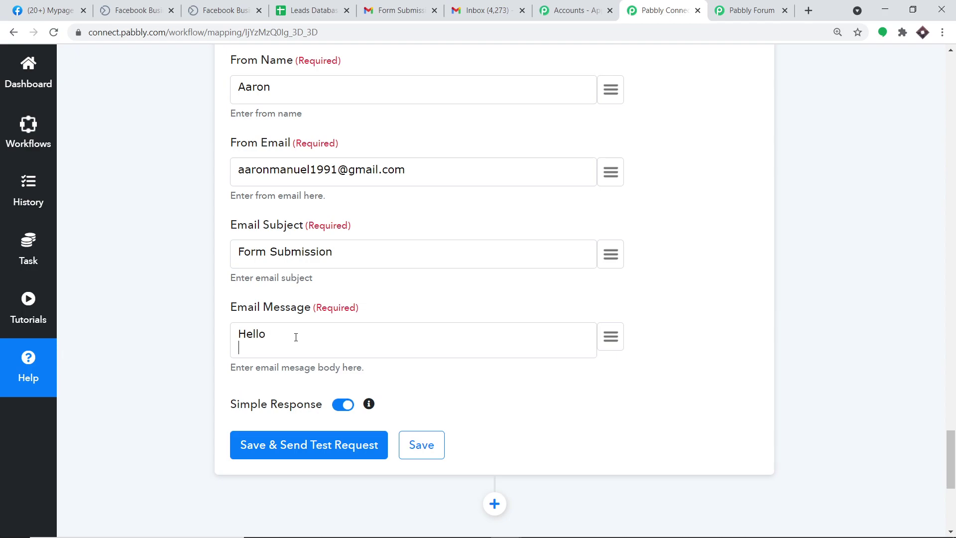
Insert the lead's full_name into the email message, followed by the thank-you and product-information sentence
left_click(610, 336)
left_click(416, 446)
left_click(523, 396)
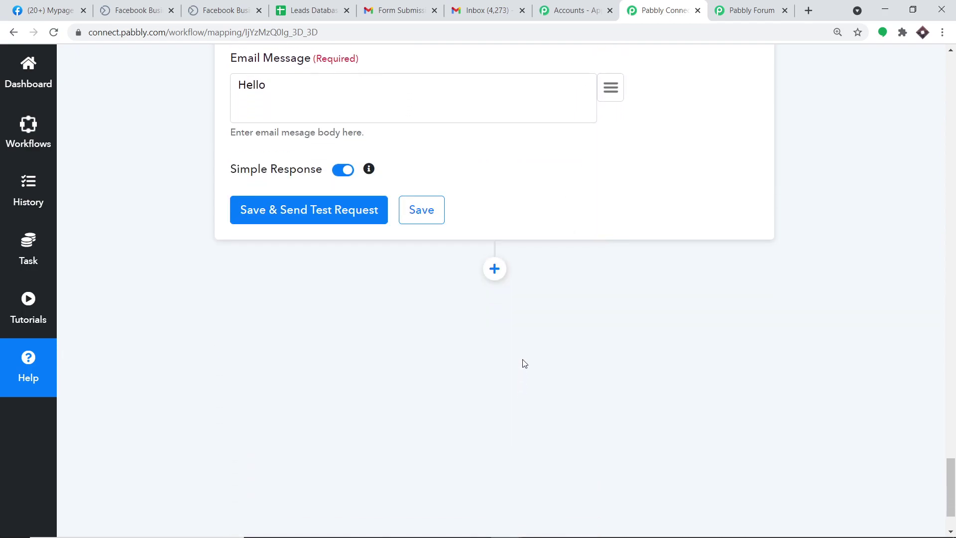
left_click(418, 112)
scroll(446, 353, "down", 3)
scroll(447, 353, "down", 2)
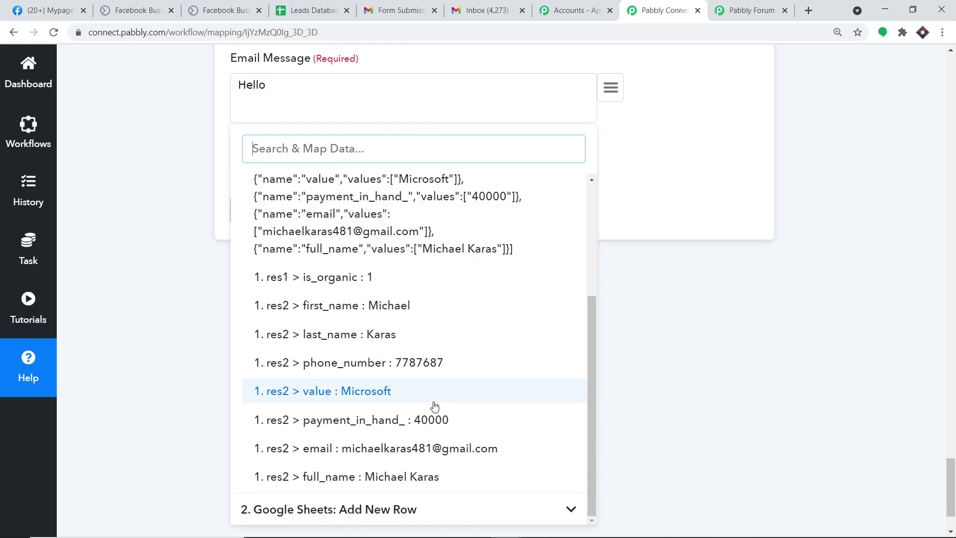
left_click(403, 485)
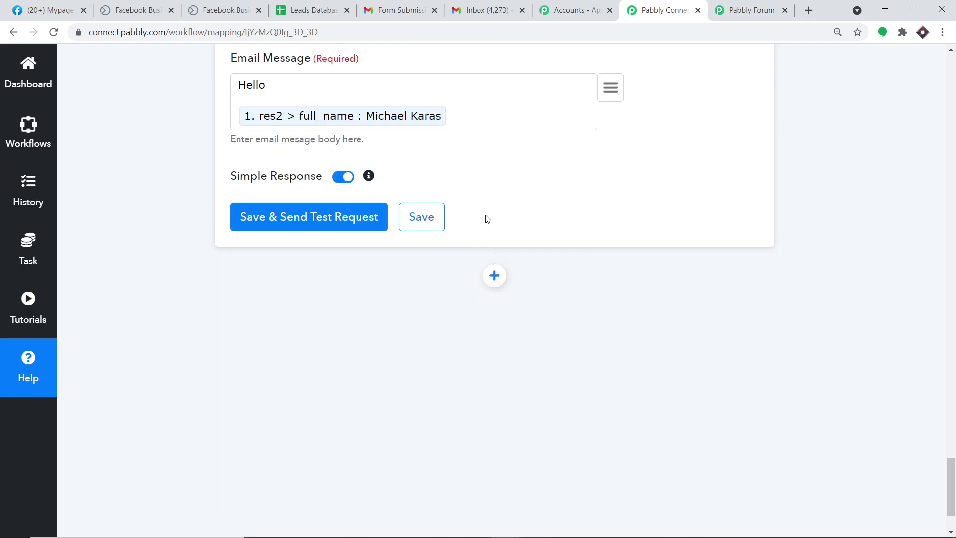
type(", thanks you filling out our for")
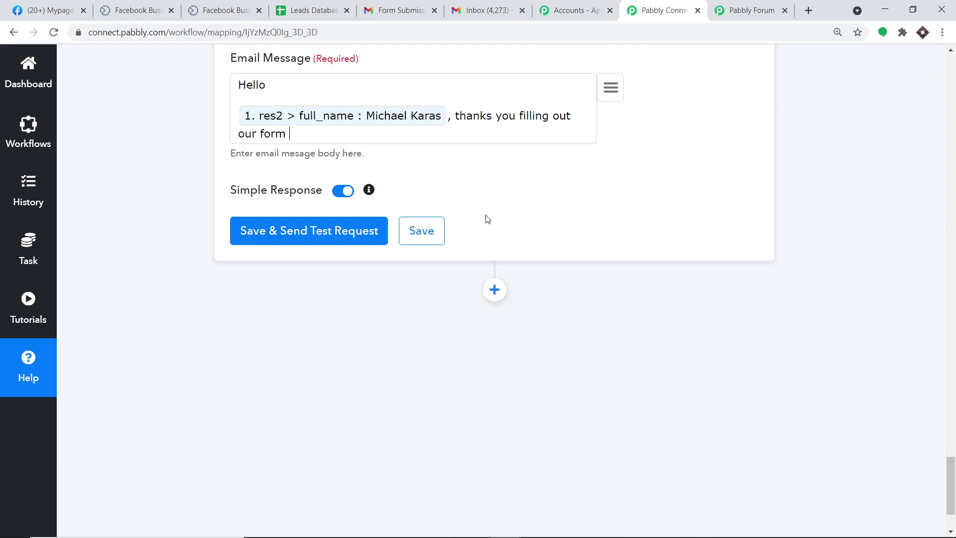
type("m. You will be getting product relat")
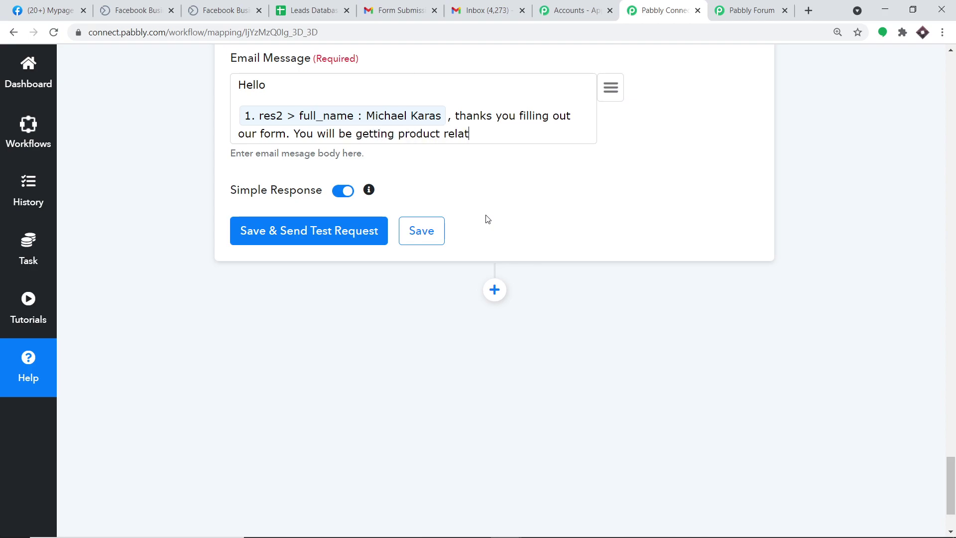
type("ed information at this")
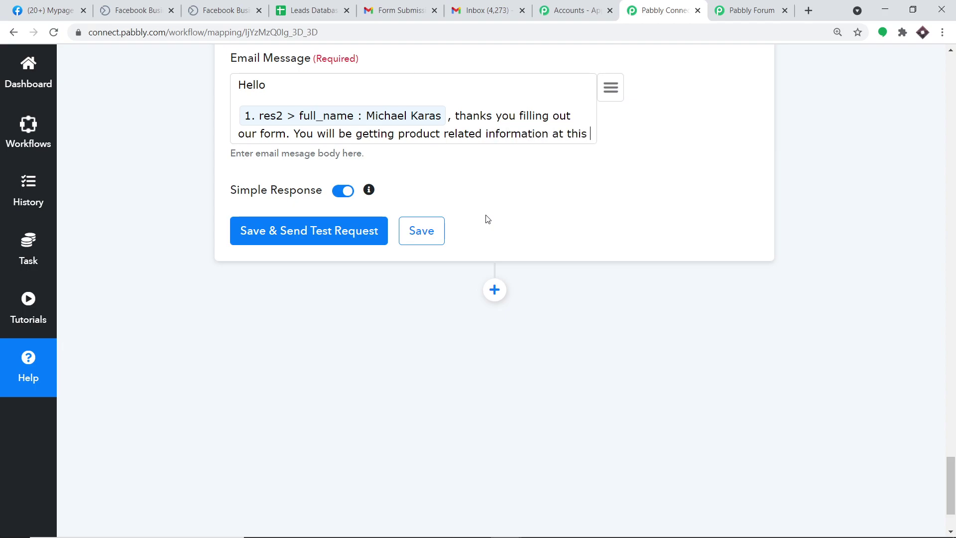
type(" email address:")
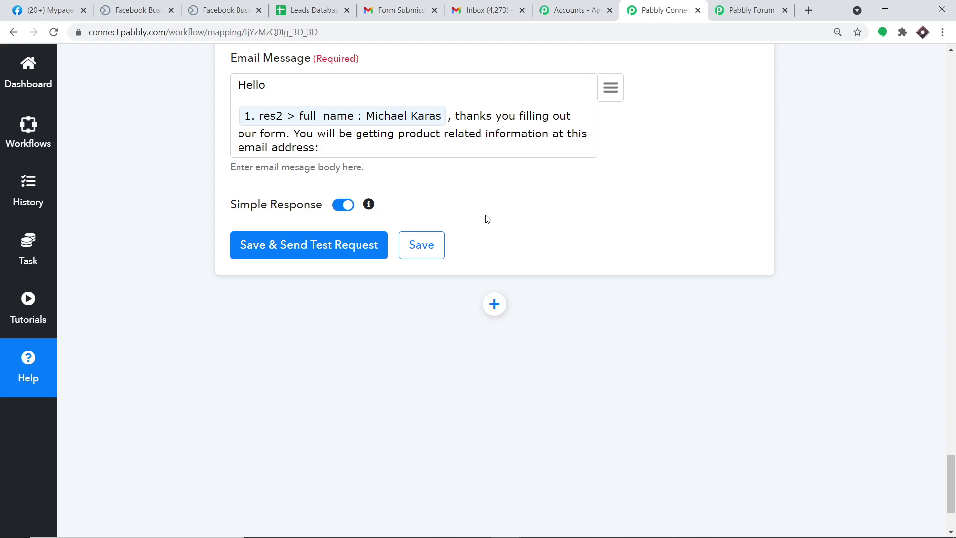
Append the lead's mapped email address and change 'thanks' to 'thank you for'
left_click(610, 87)
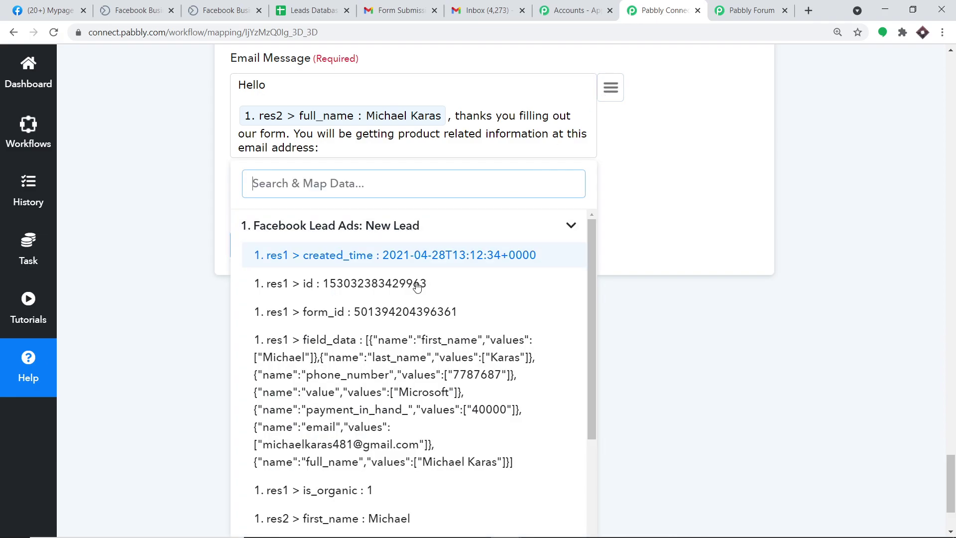
scroll(430, 304, "down", 3)
left_click(446, 492)
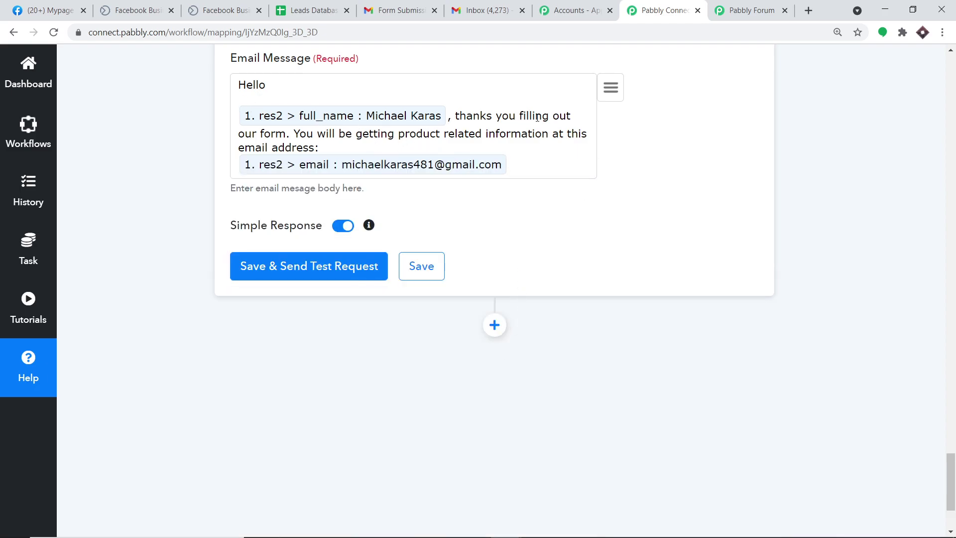
left_click(492, 116)
key("BackSpace")
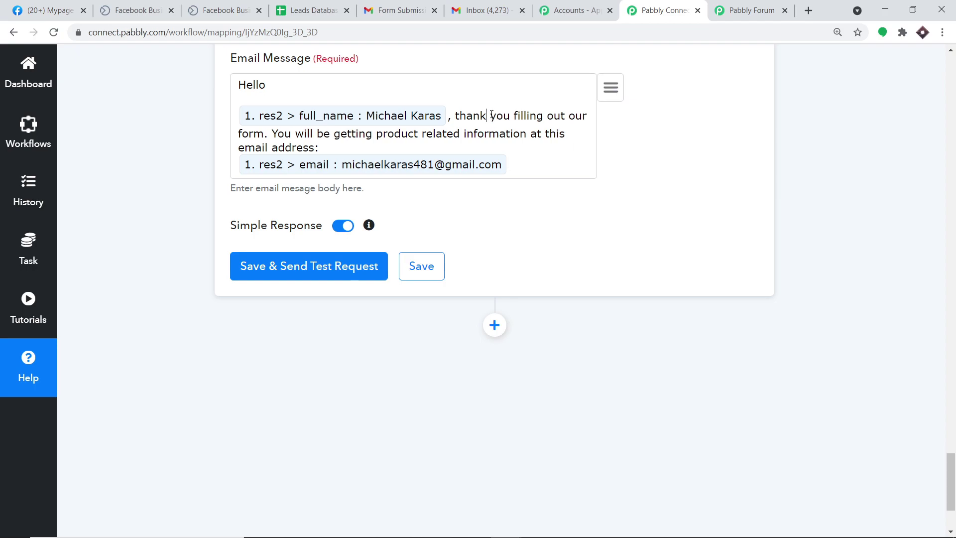
type("for")
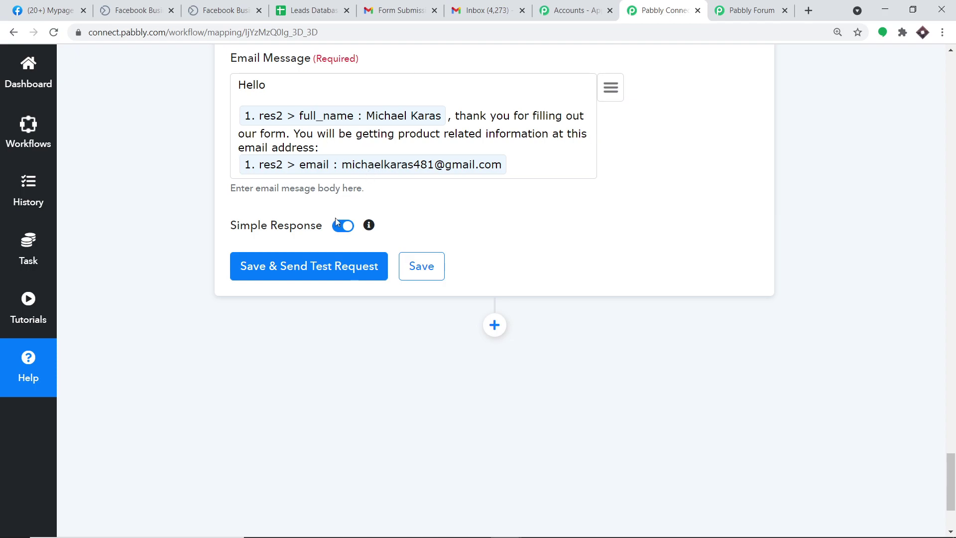
Test the Gmail step, confirm the 'Form Submission' email reached the inbox, and return to the workflow
left_click(314, 267)
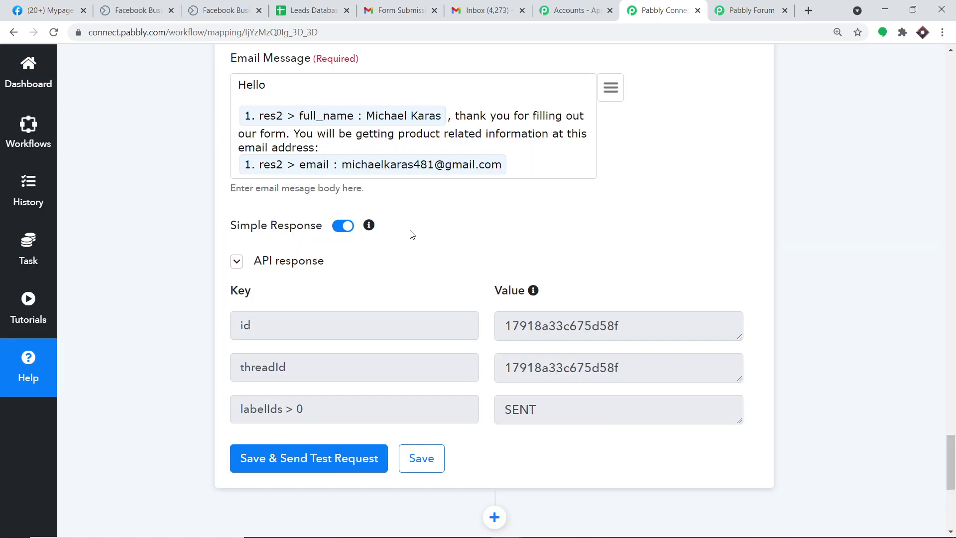
left_click(504, 4)
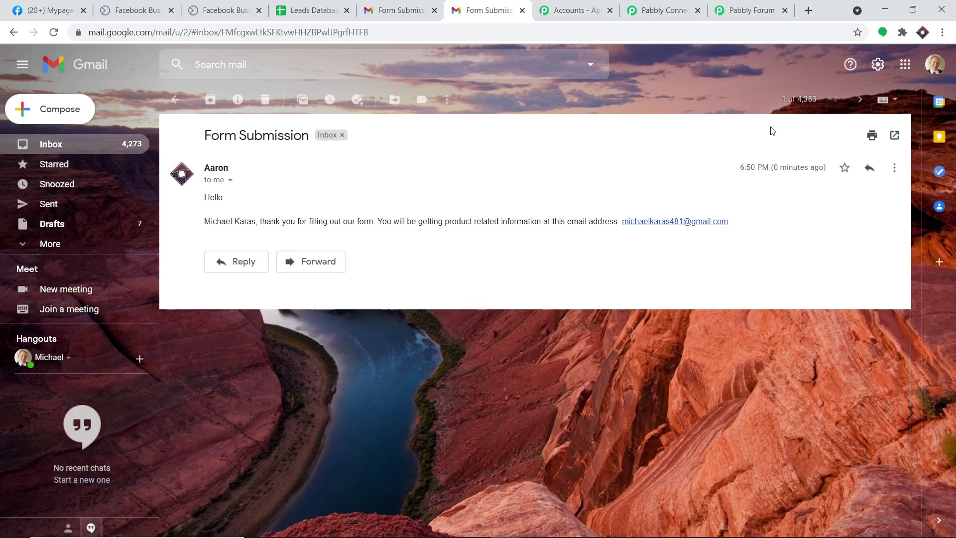
left_click(689, 6)
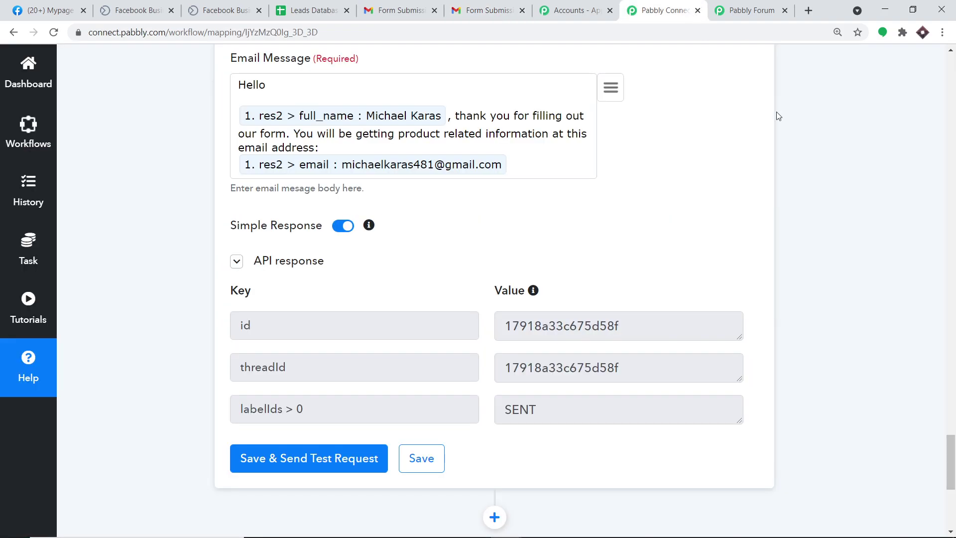
Collapse the Gmail, Google Sheets and Facebook Lead Ads step cards into a compact overview
scroll(762, 102, "up", 15)
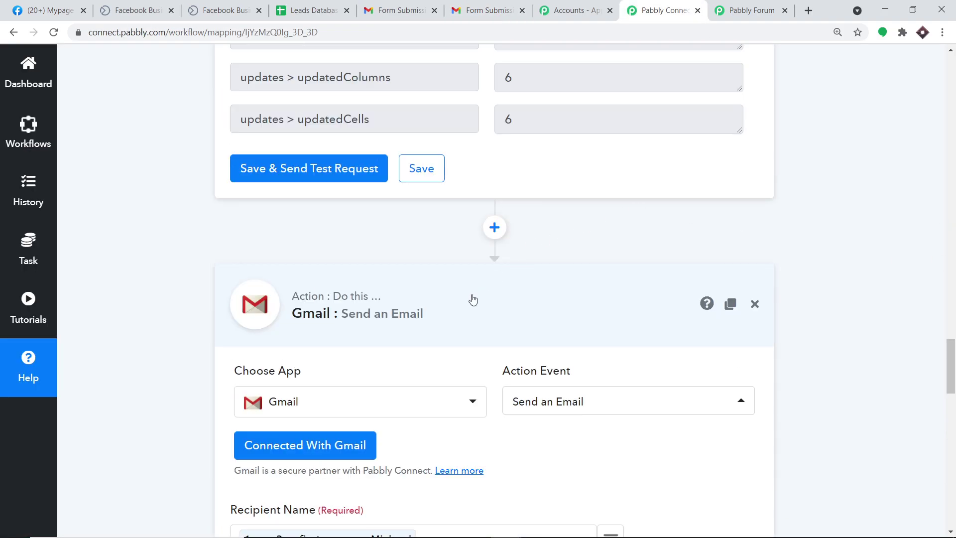
left_click(470, 298)
scroll(954, 299, "up", 8)
scroll(954, 299, "up", 17)
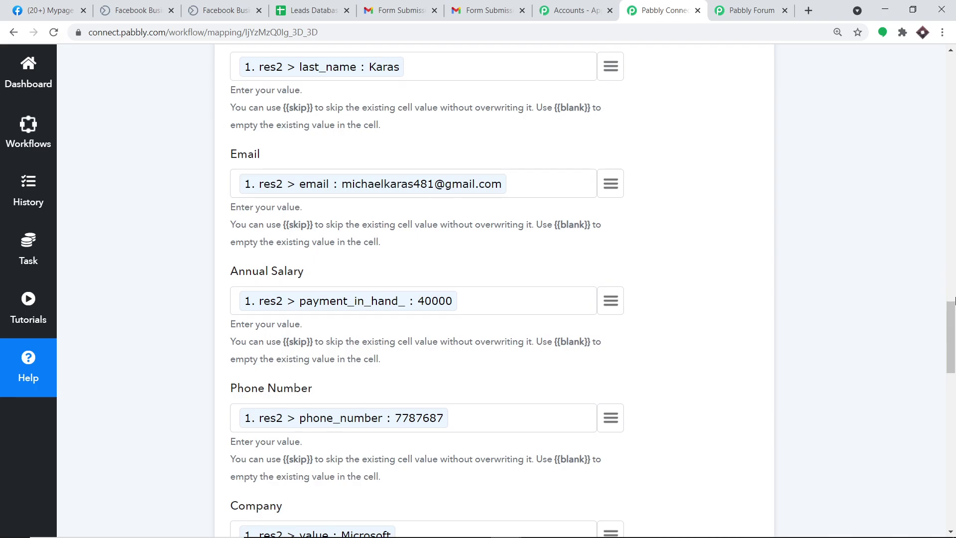
scroll(735, 288, "up", 9)
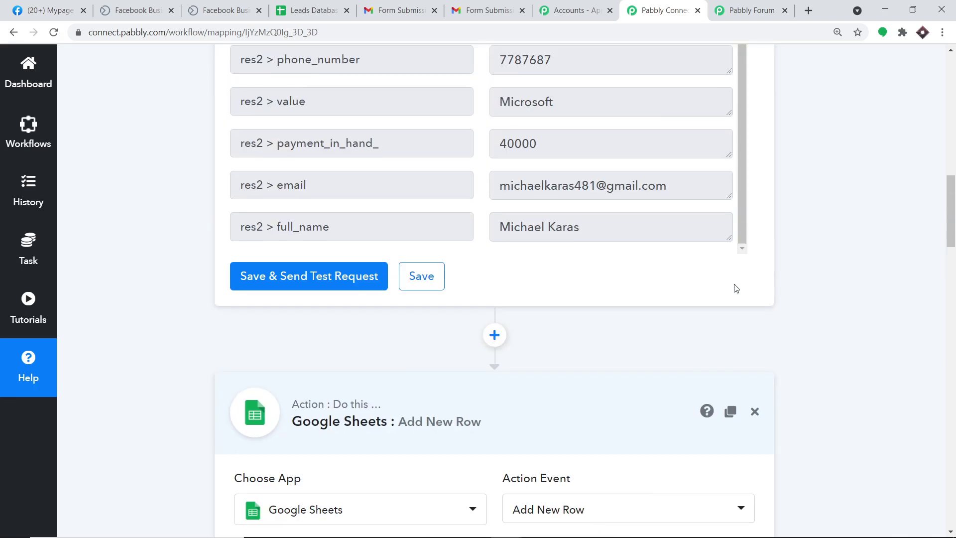
left_click(443, 406)
scroll(954, 114, "up", 13)
scroll(955, 113, "up", 3)
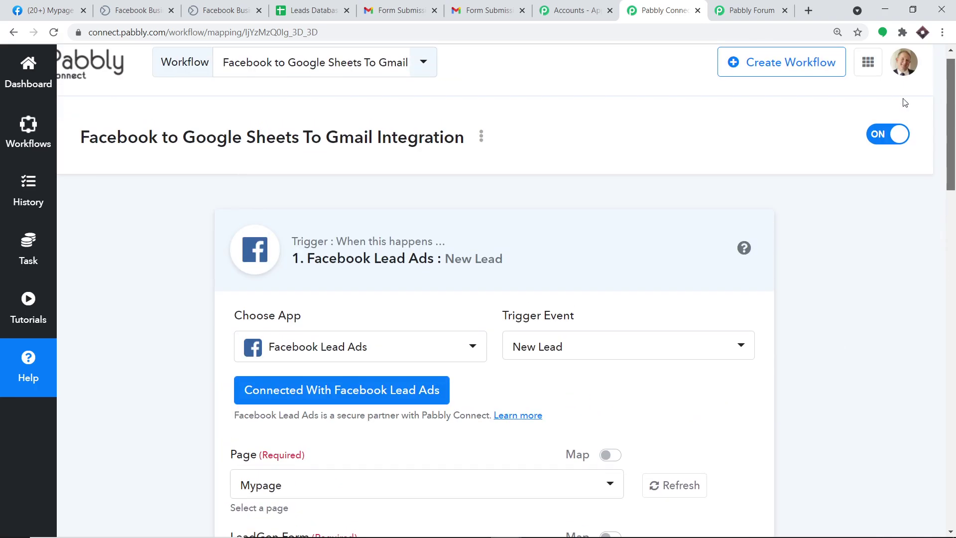
left_click(450, 225)
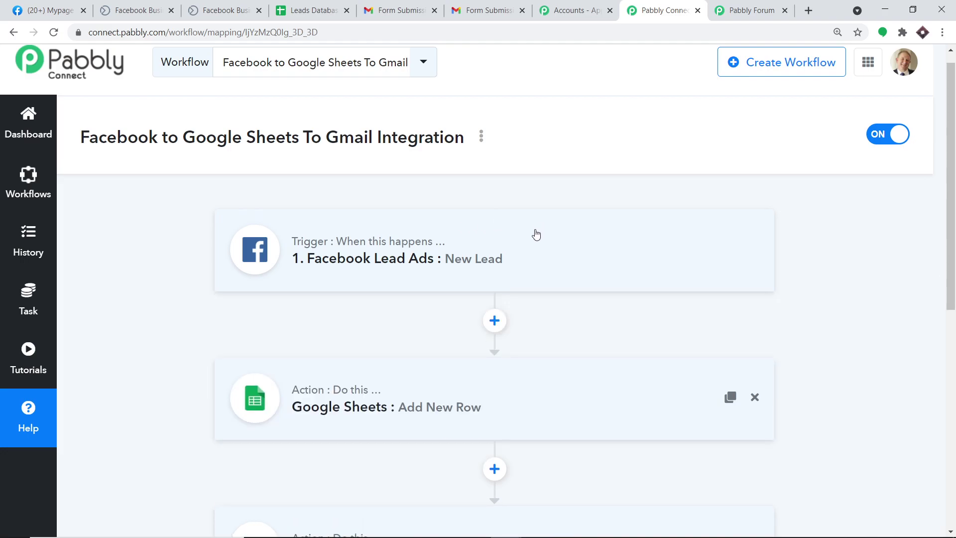
scroll(568, 236, "down", 2)
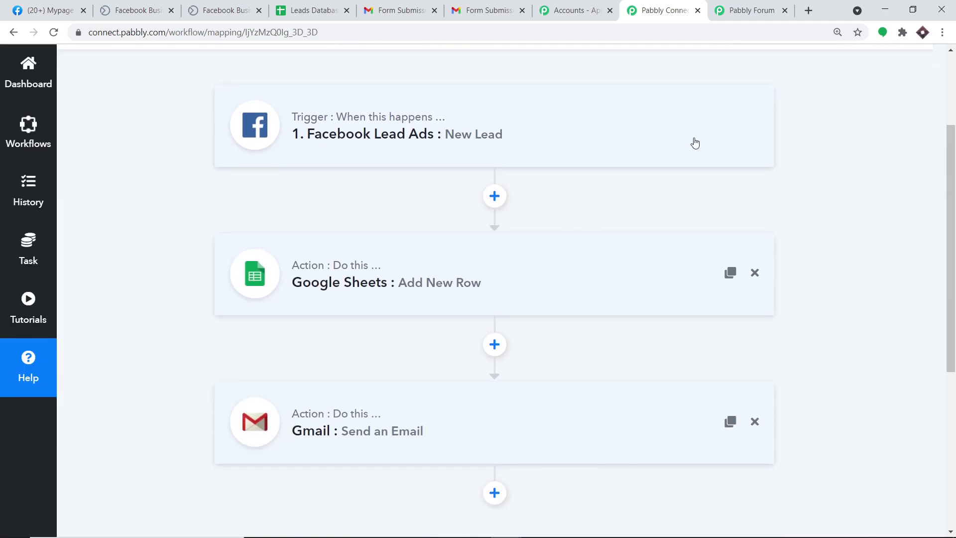